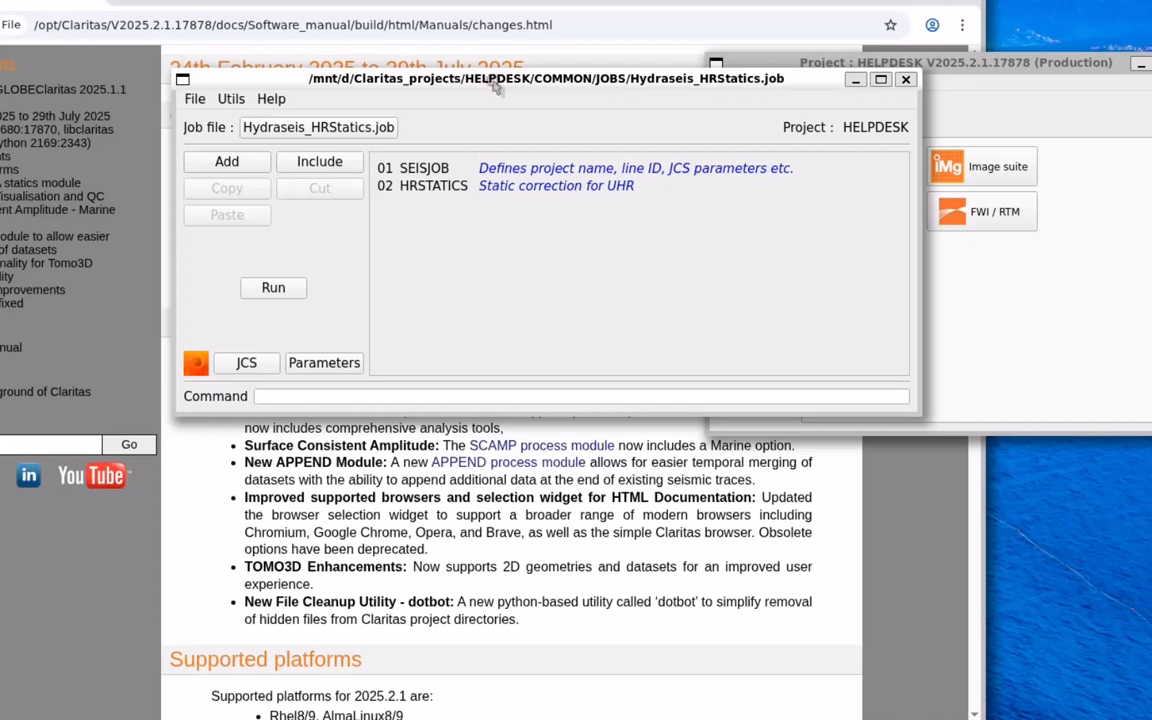
- Open the HRSTATICS module's parameters in the Hydraseis_HRStatics job and review the input, pick header, water velocity and plotting interval settings
drag(493, 88, 371, 80)
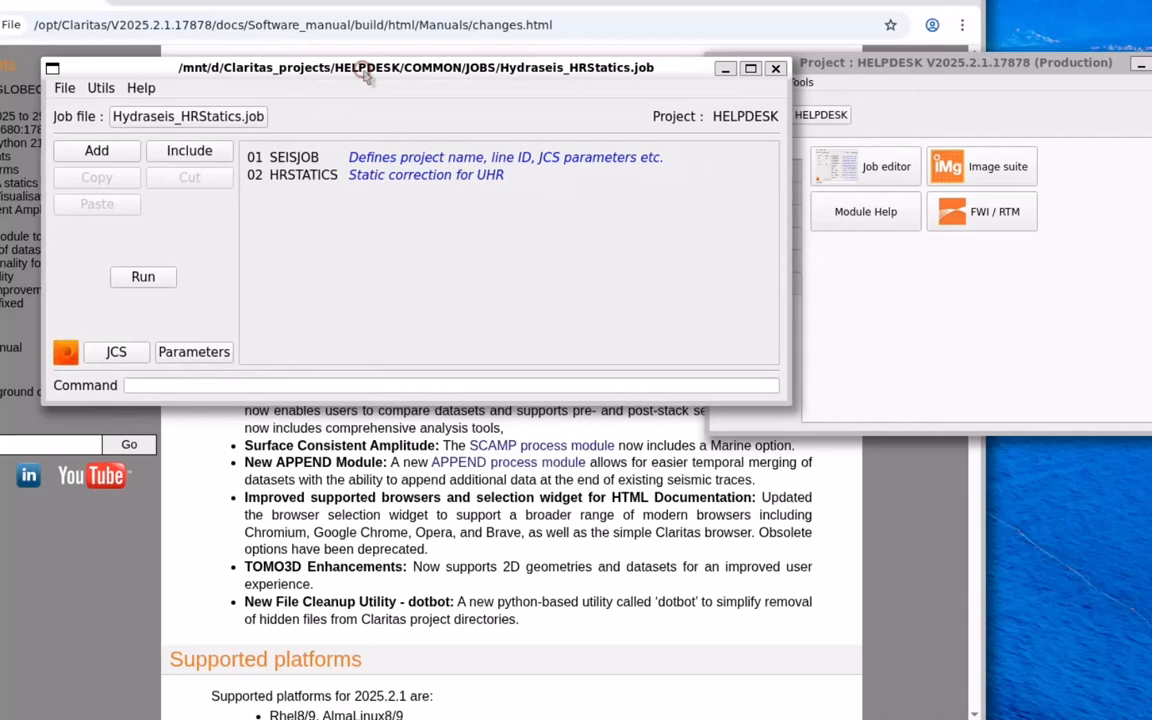
double_click(284, 176)
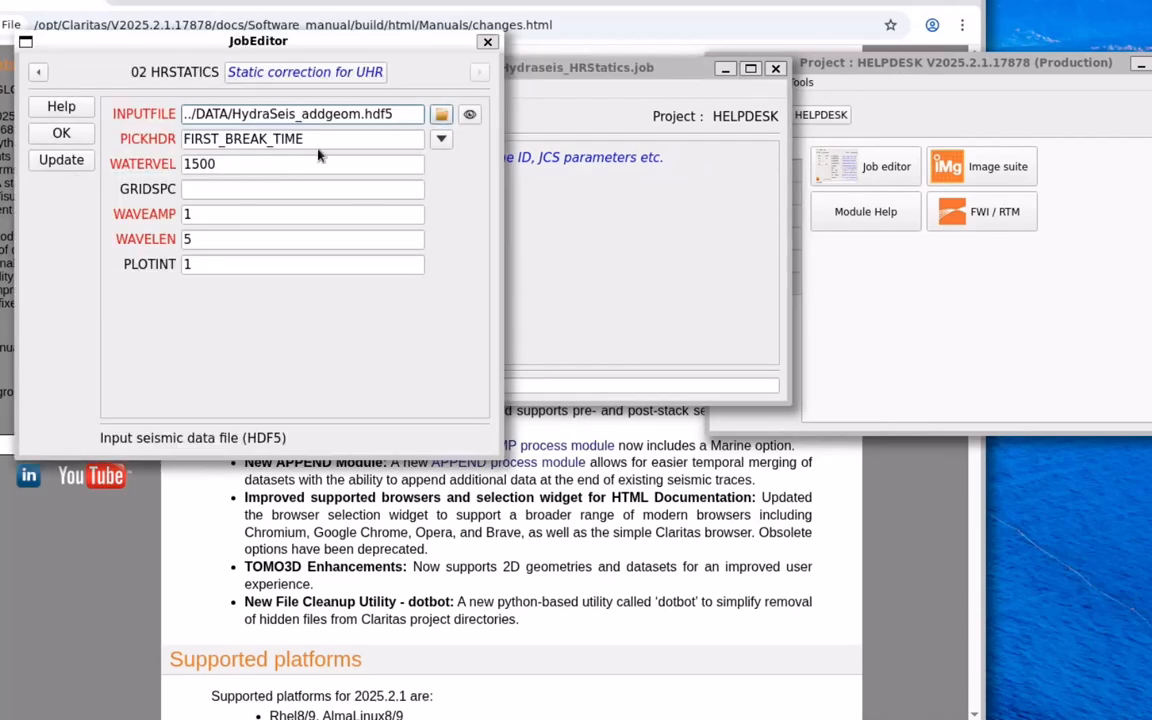
drag(330, 40, 444, 70)
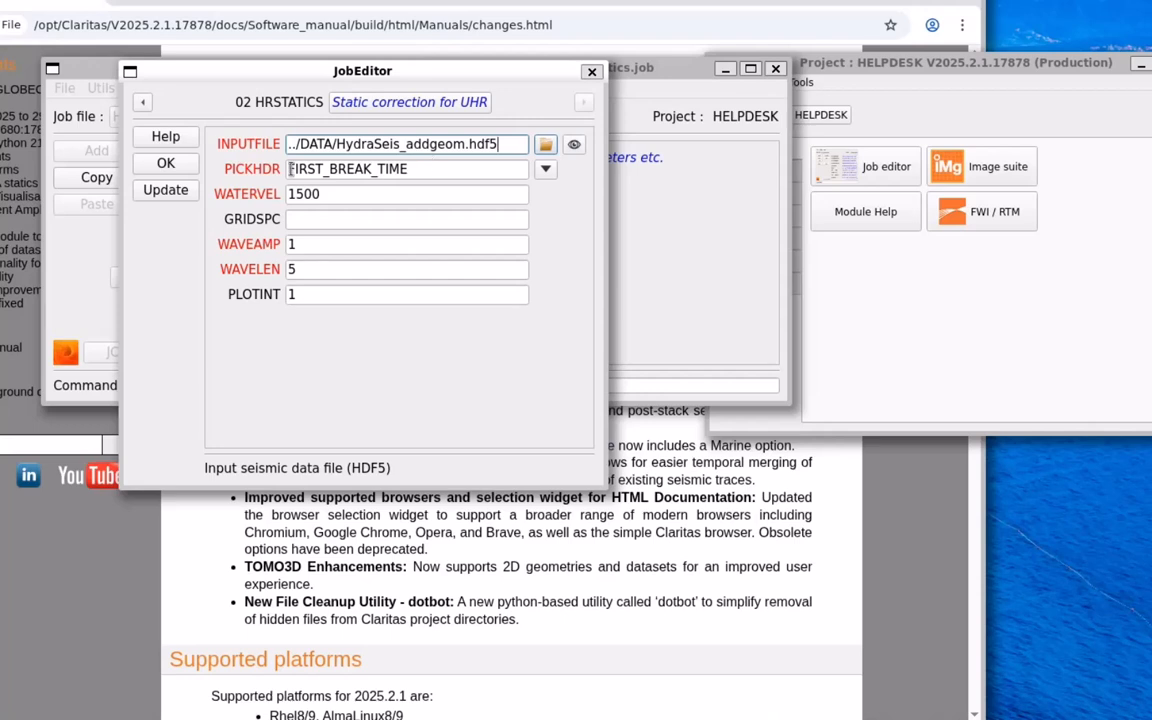
click(354, 195)
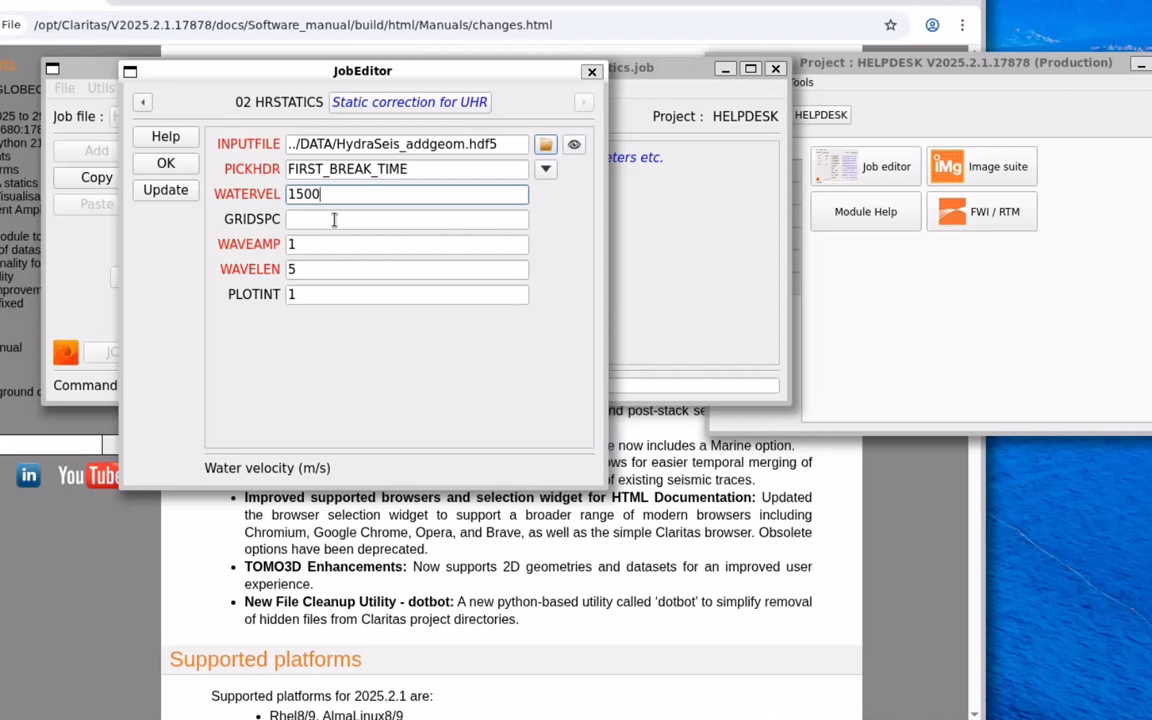
click(316, 295)
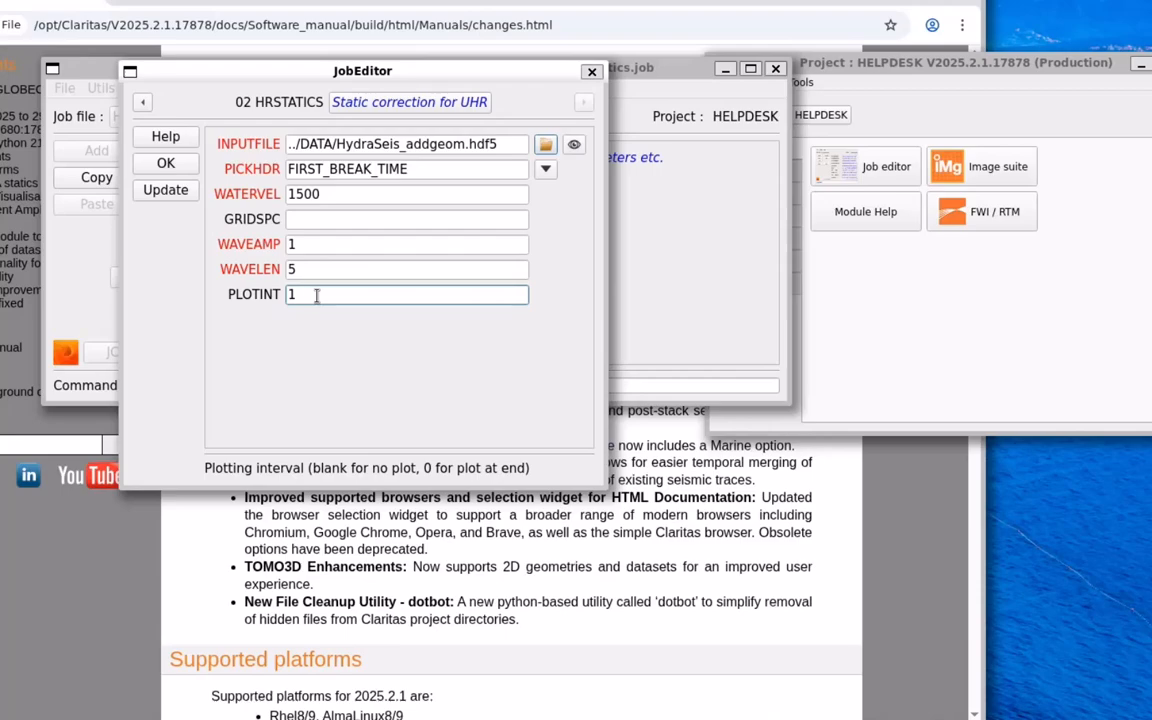
- Read the parameter descriptions down to PLOTINT in the HRSTATICS help page, and close the documentation
click(163, 135)
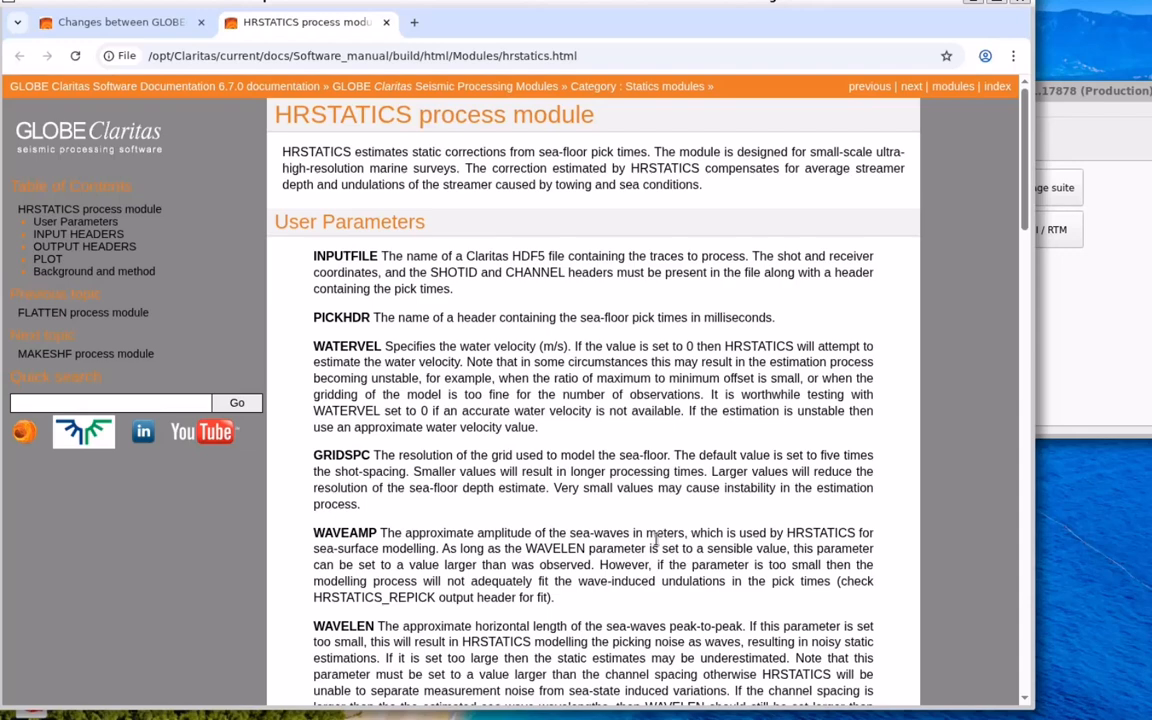
scroll(660, 536, down, 5)
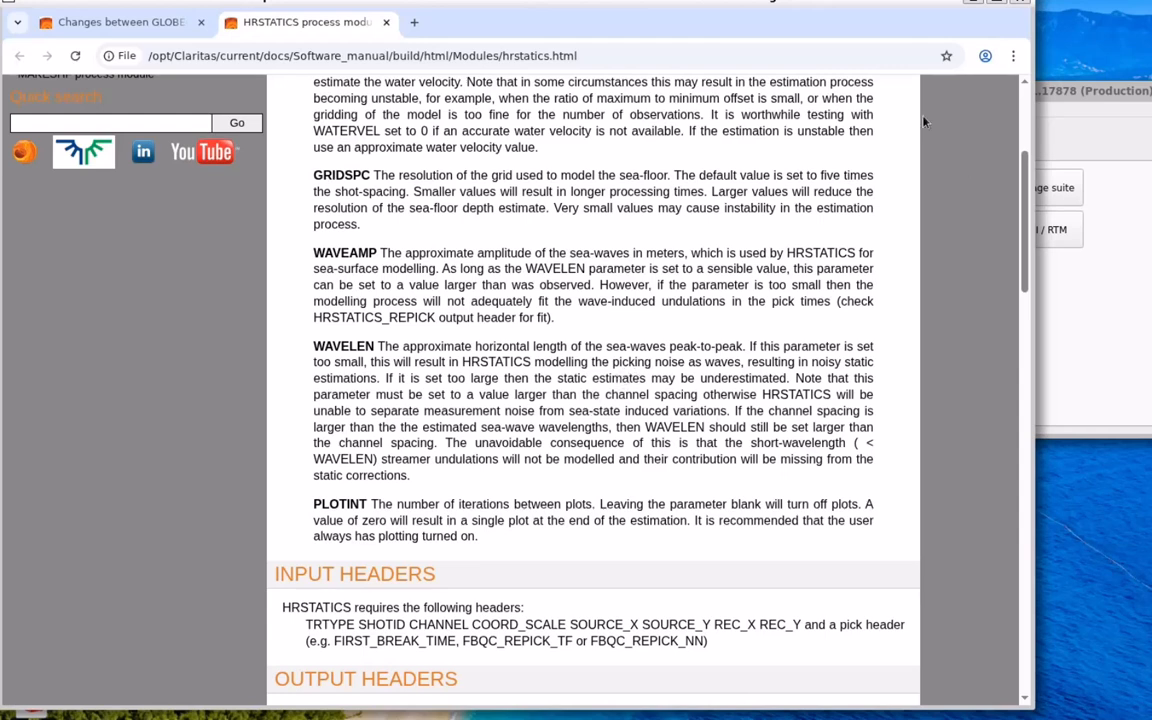
click(1020, 2)
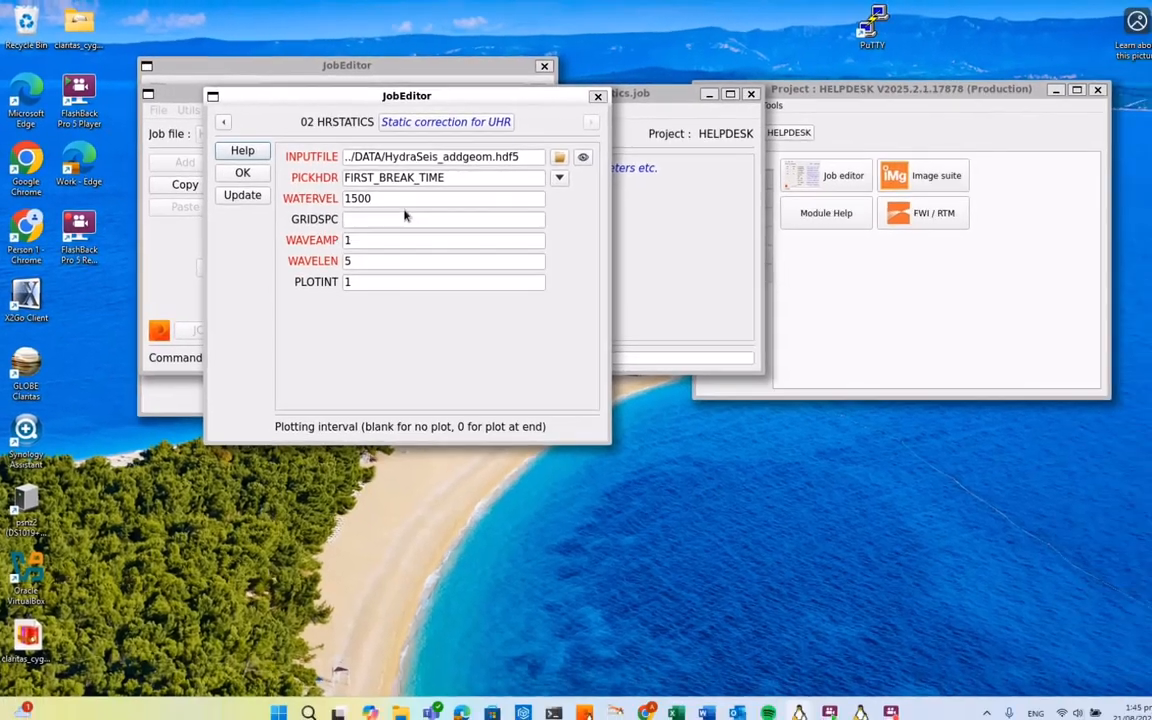
- Run the Hydraseis_HRStatics job and move its iteration plot figure aside
click(271, 186)
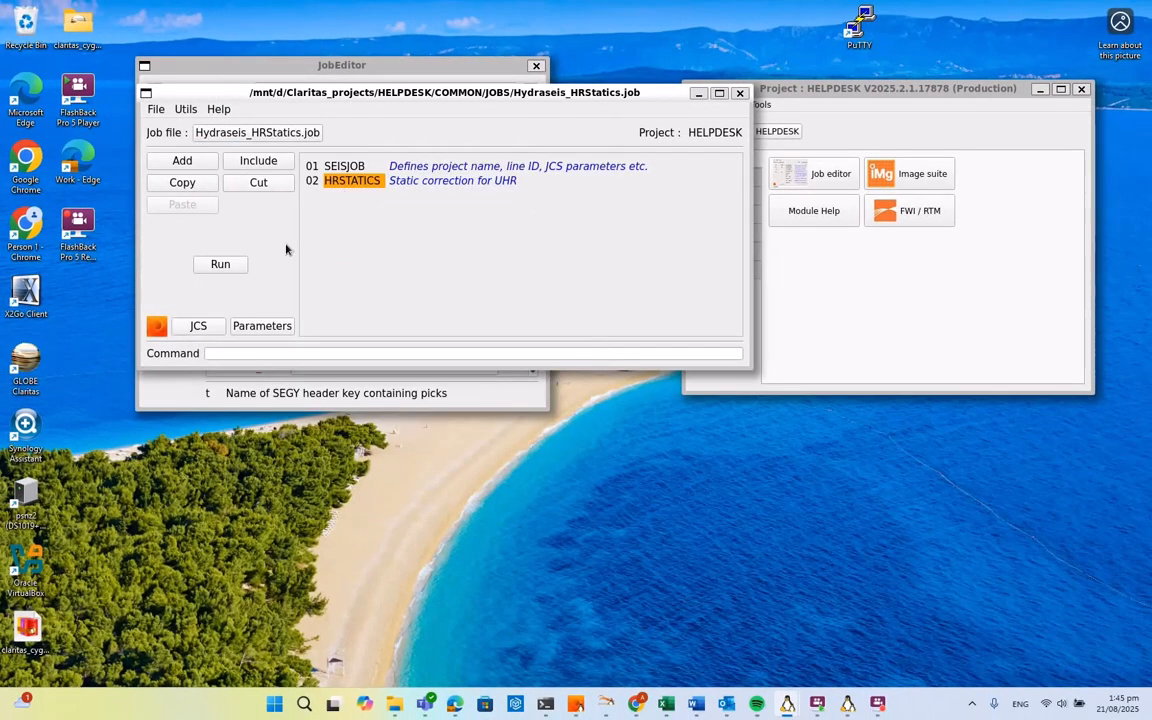
click(213, 265)
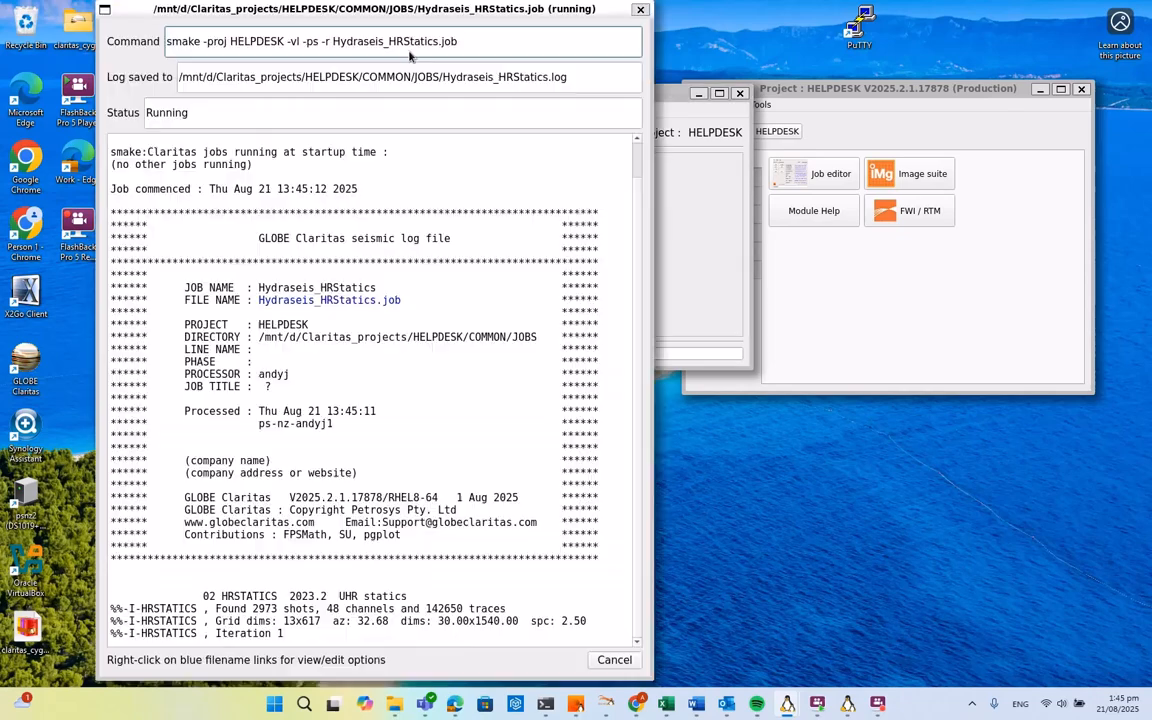
right_click(368, 45)
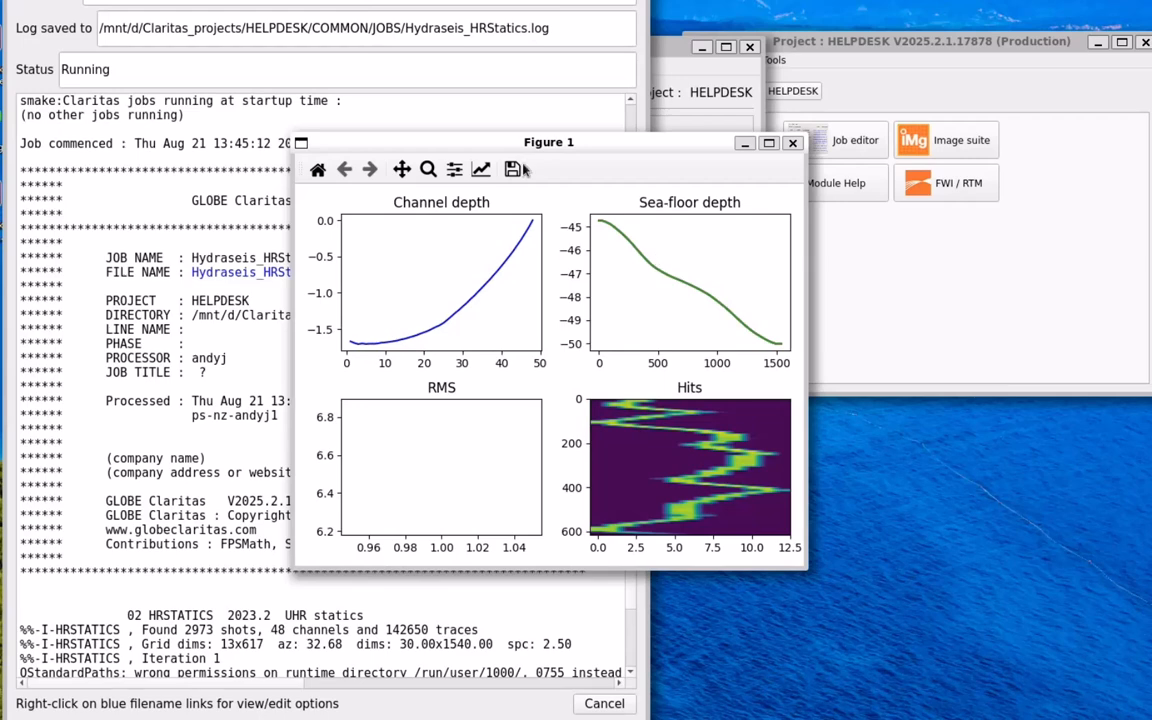
drag(520, 142, 244, 148)
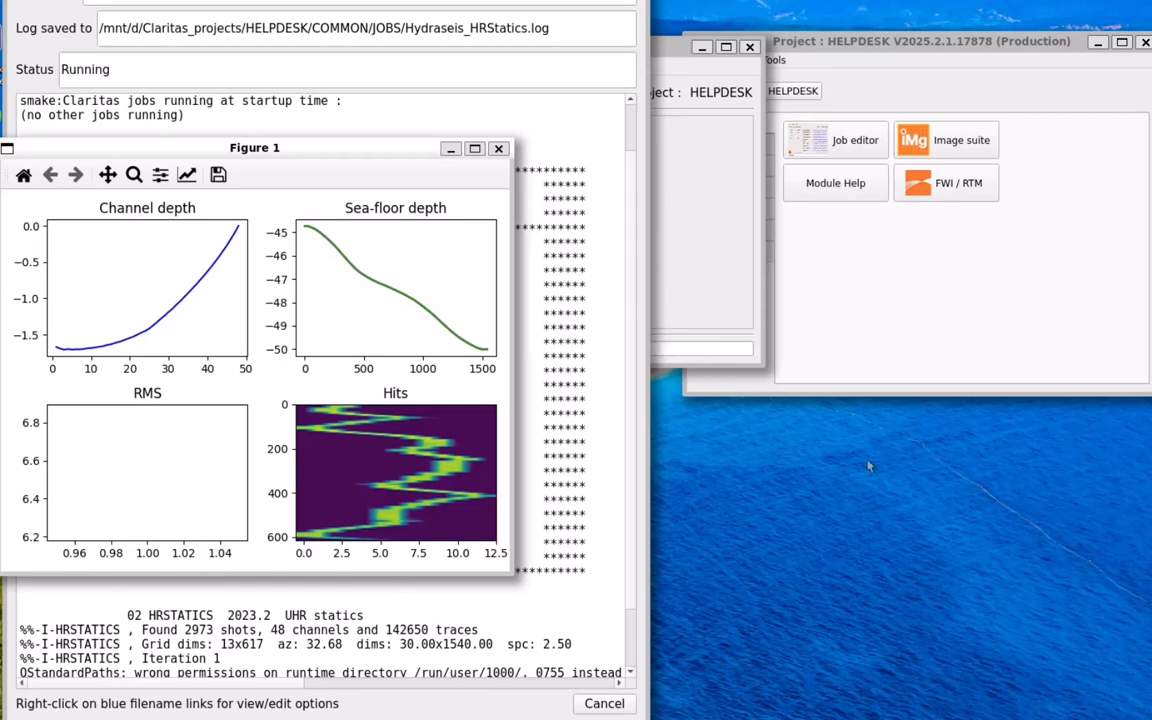
- Open the shot gathers in Pre-stack seismic analysis and load the picks from the input HDF5 header FIRST_BREAK_TIME
click(782, 308)
click(733, 166)
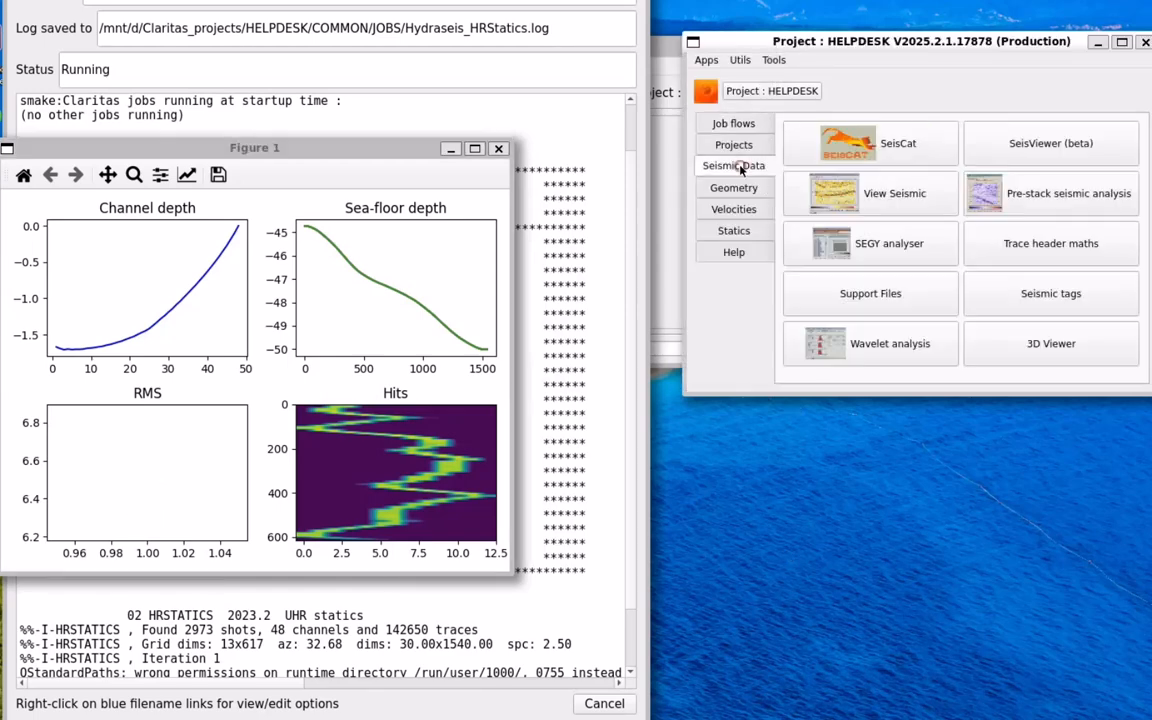
click(1047, 195)
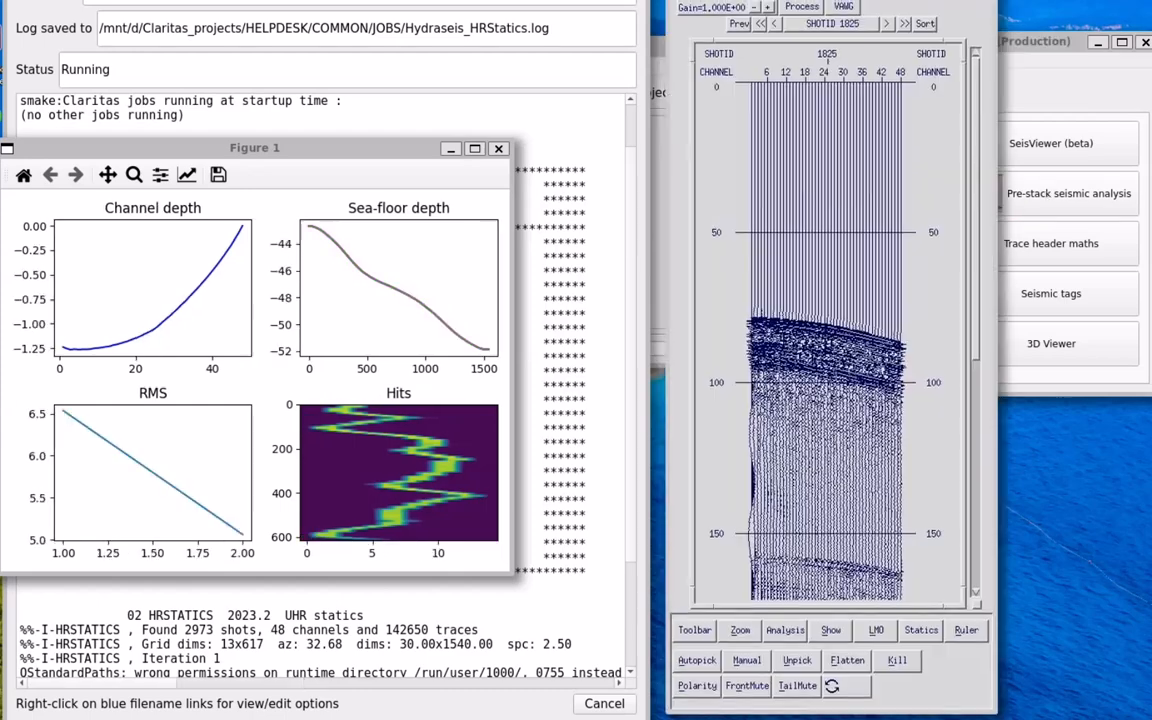
click(738, 2)
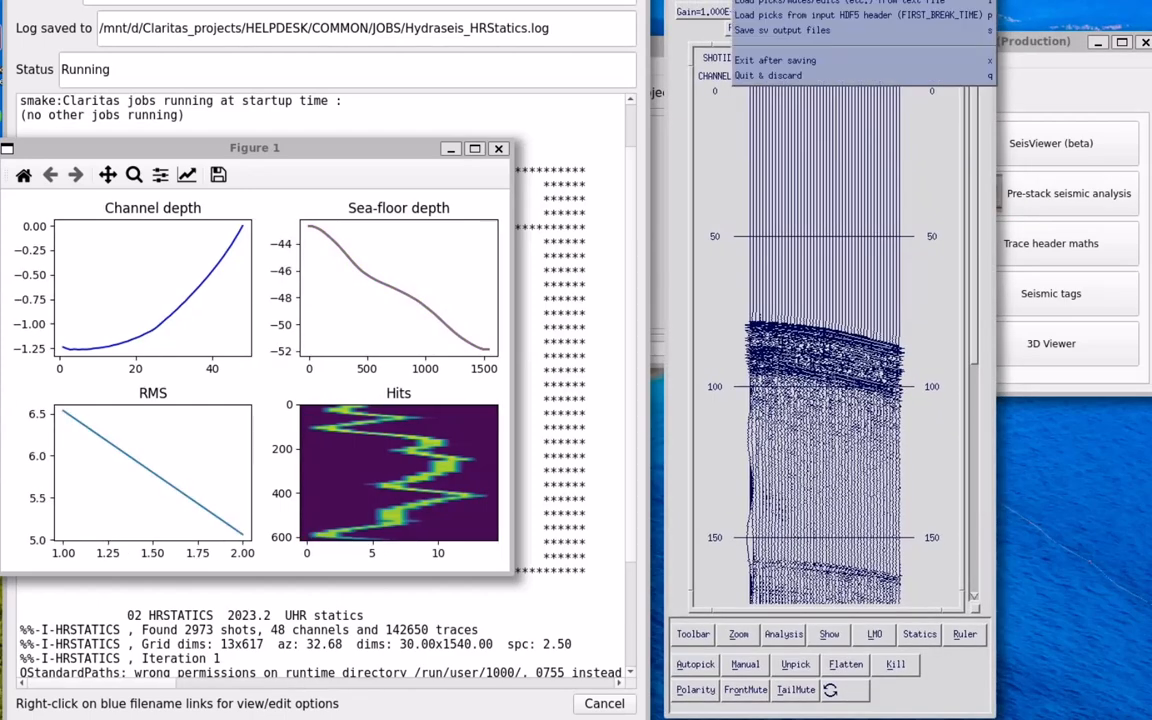
click(764, 14)
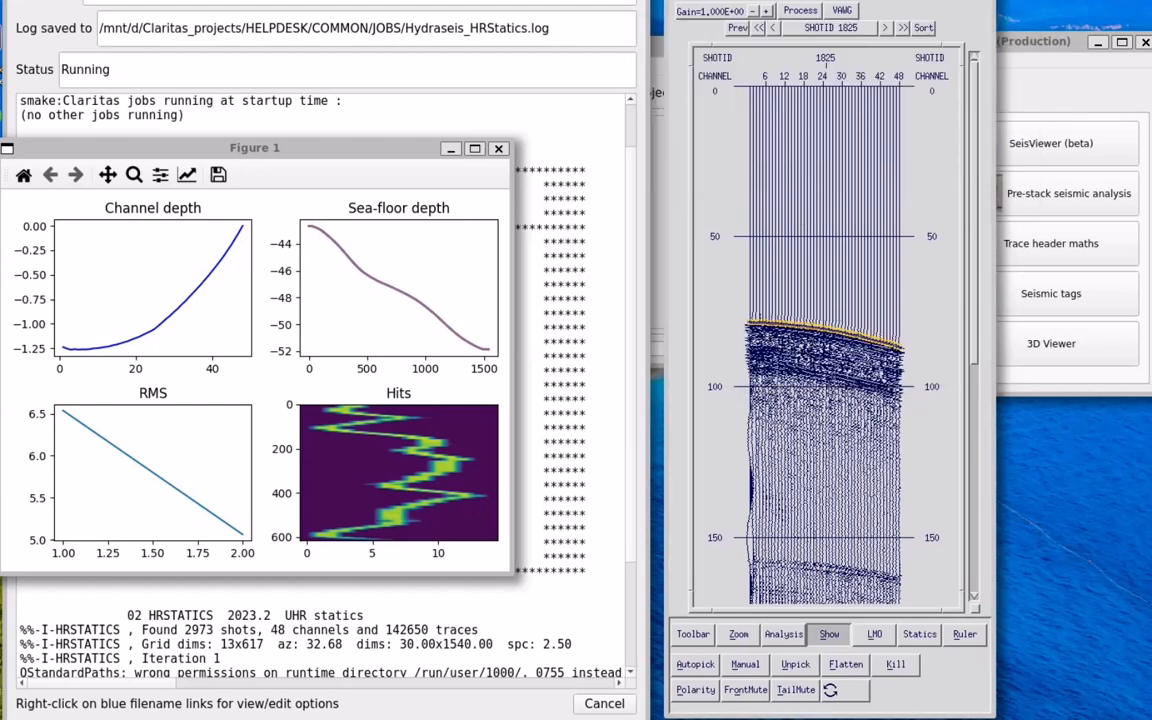
- Zoom in on the sea-floor picks at the lower channels of shot 1825
right_click(733, 318)
click(737, 332)
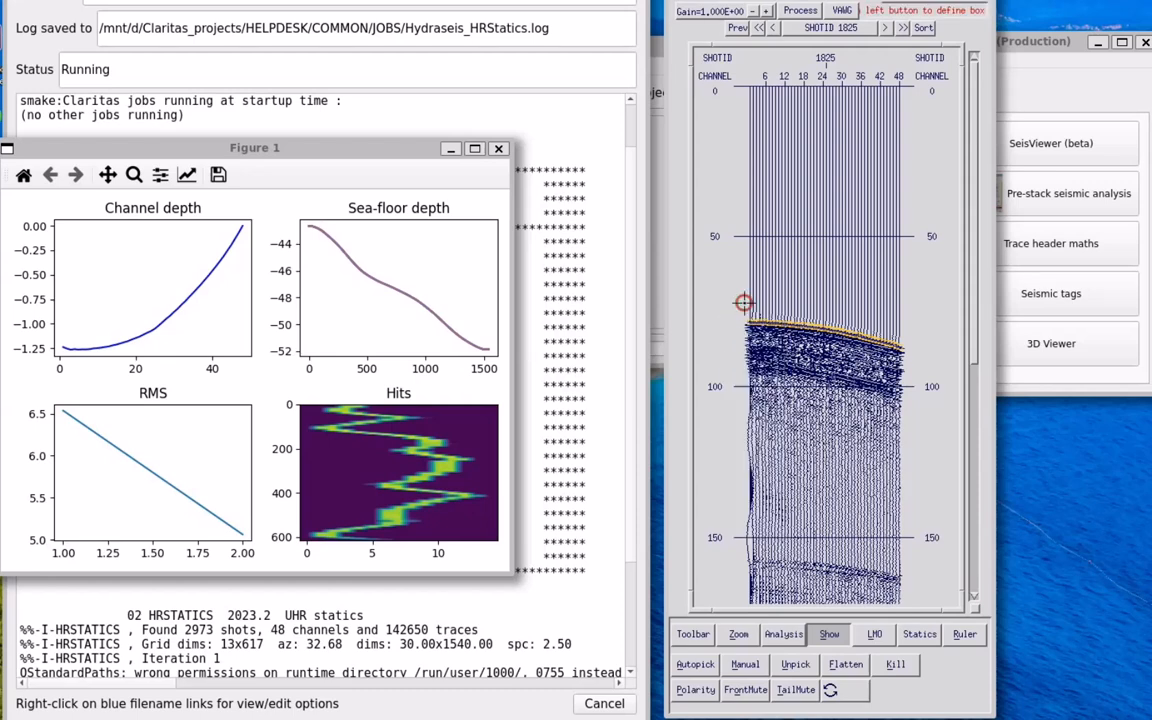
drag(745, 303, 823, 360)
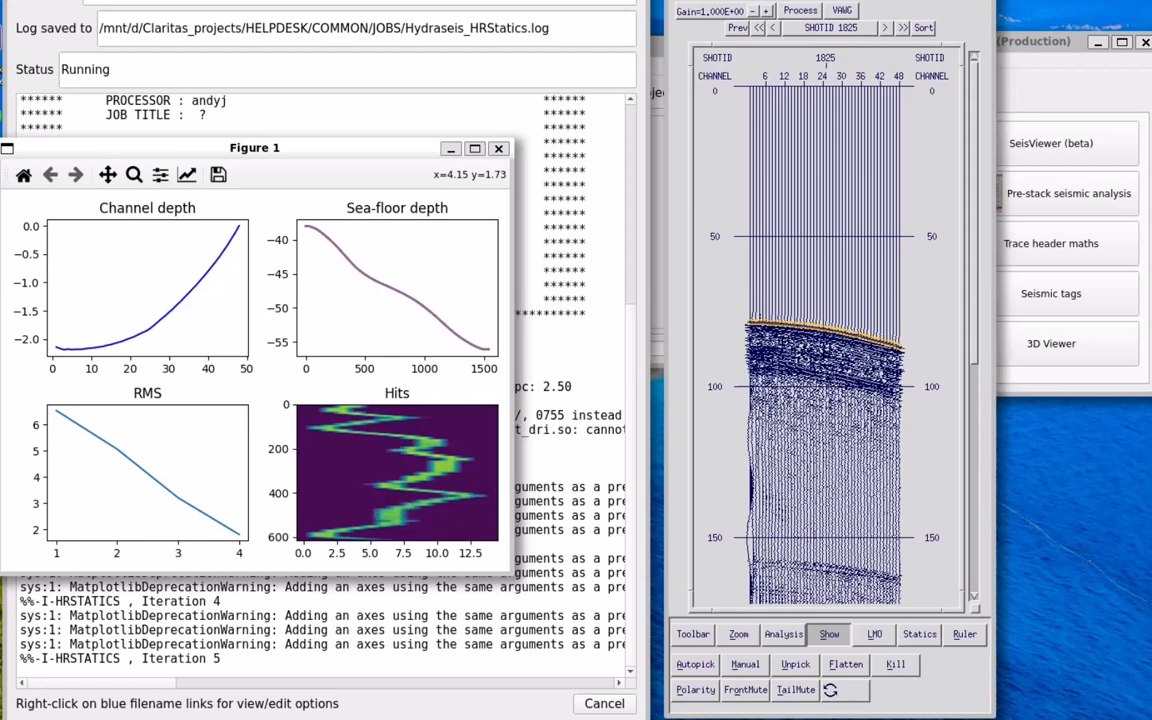
- Switch to the stack viewer and compare Hydraseis_addgeom_stack.hdf5 with Hydraseis_addgeom_cosa_stack.hdf5
mouse_move(943, 719)
mouse_move(908, 719)
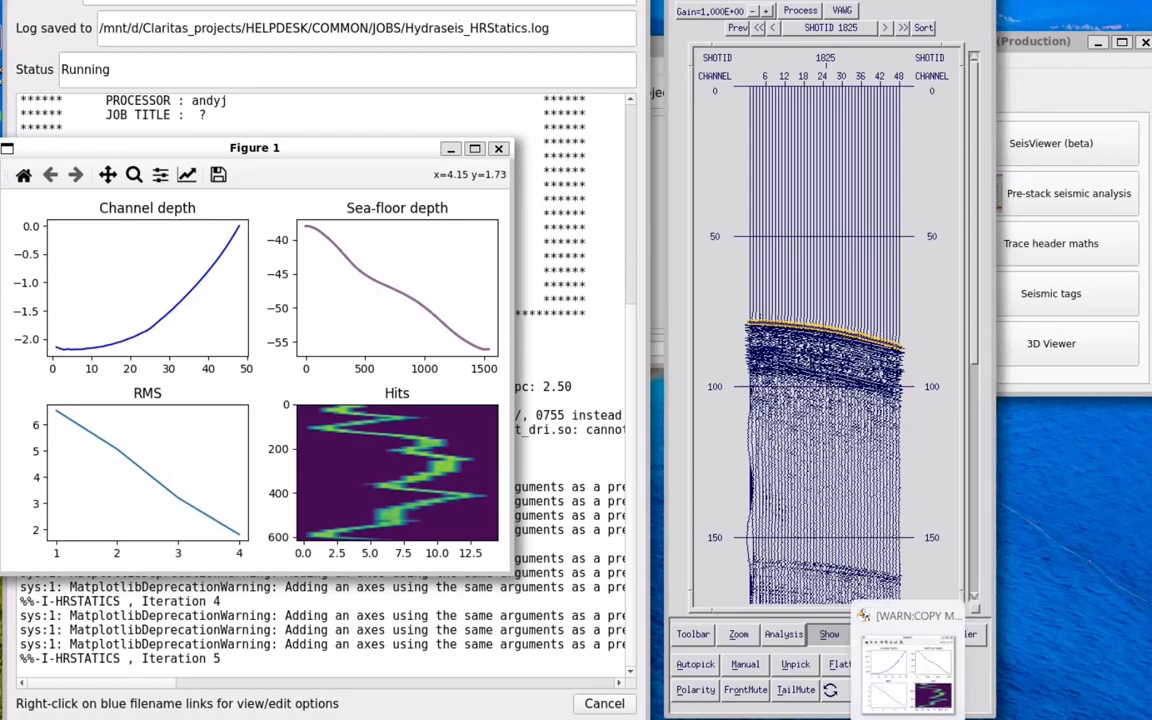
mouse_move(872, 719)
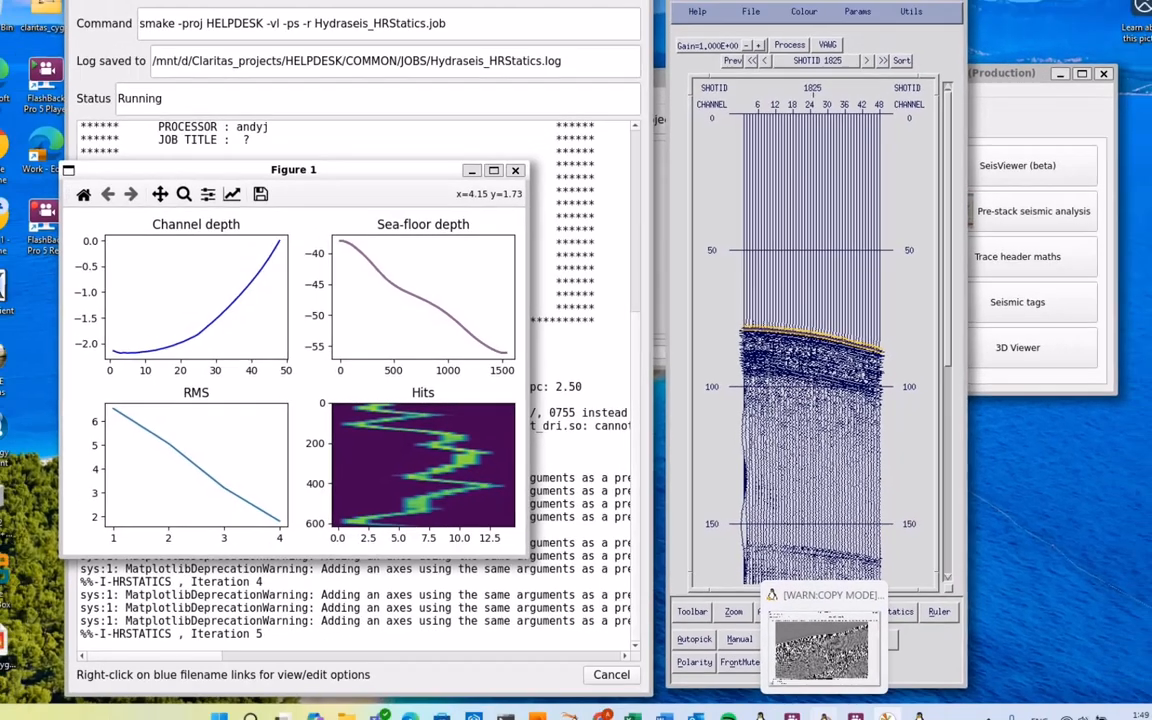
click(828, 713)
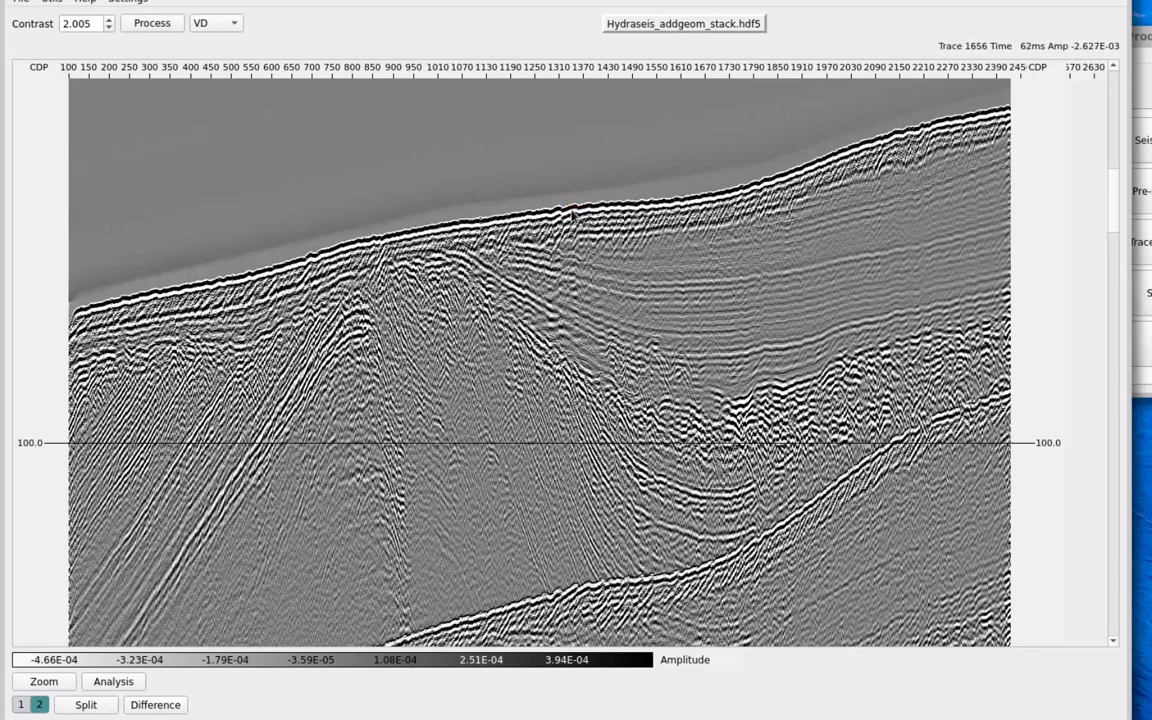
key(1)
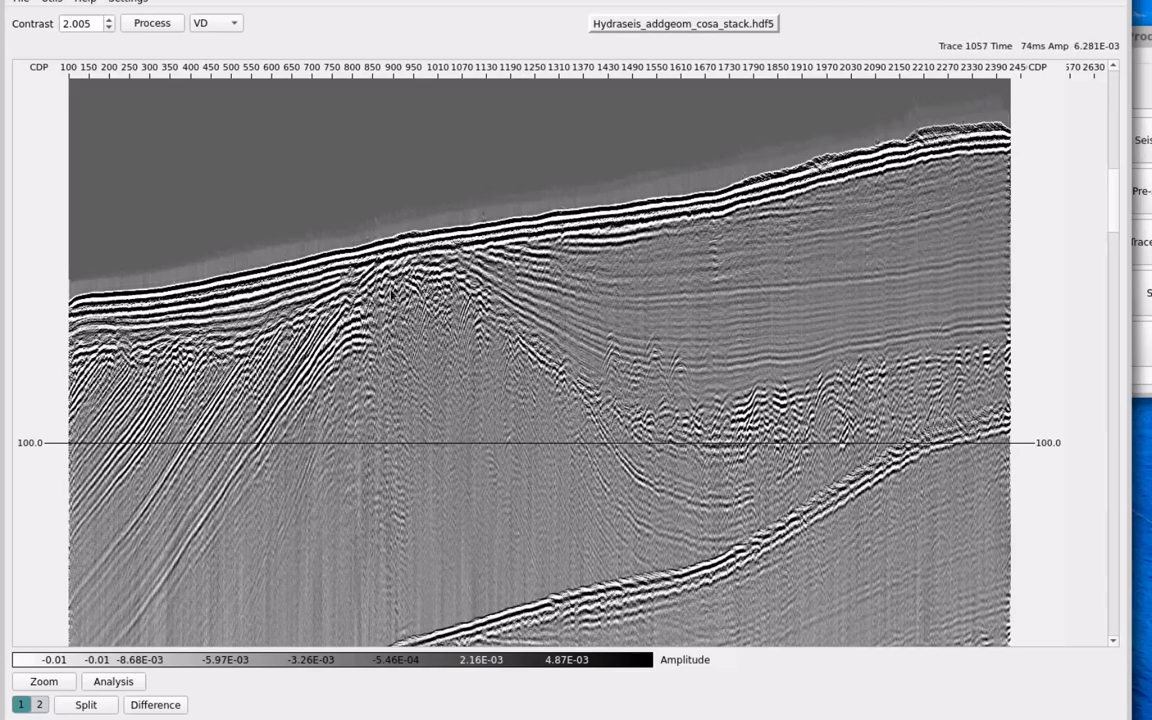
- Open a zoom window over the sea-floor reflection in the middle of the line and compare both stacks in it
right_click(488, 277)
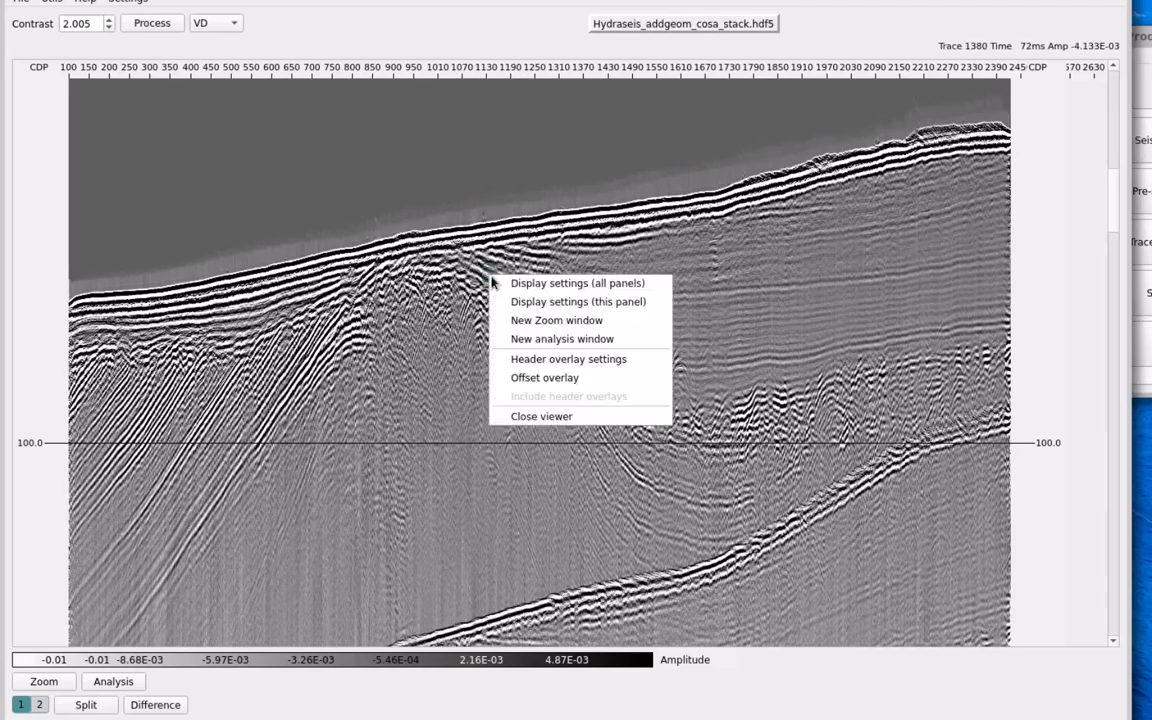
click(520, 319)
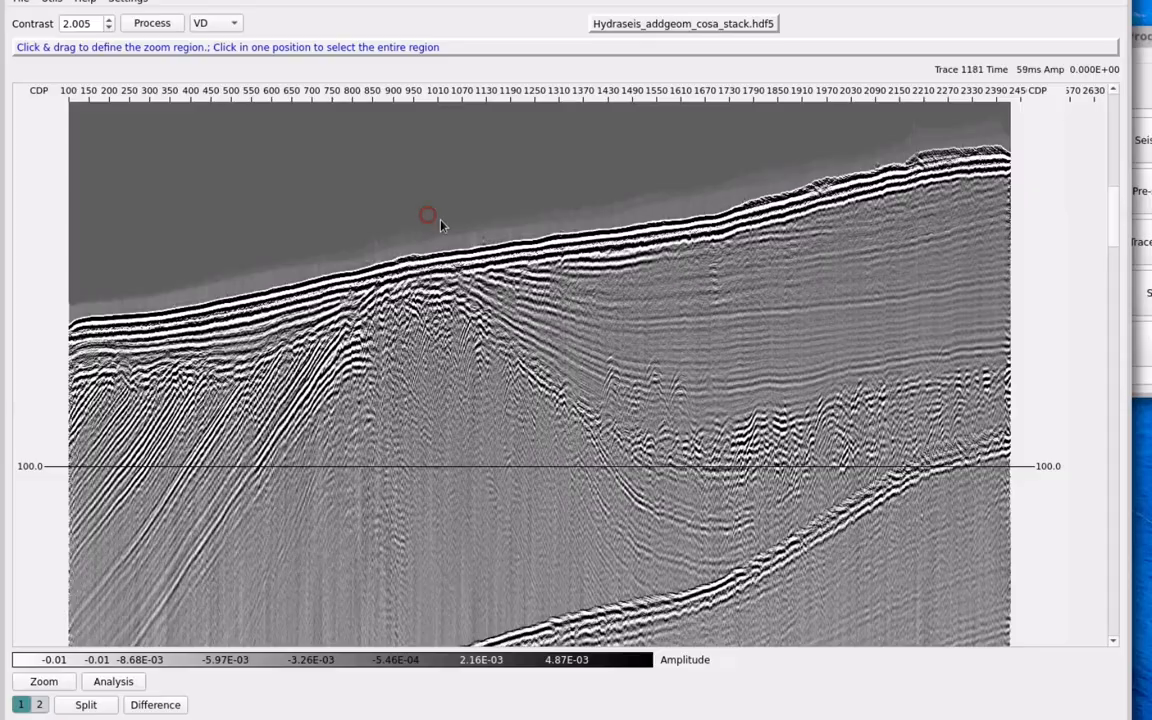
drag(441, 225, 586, 301)
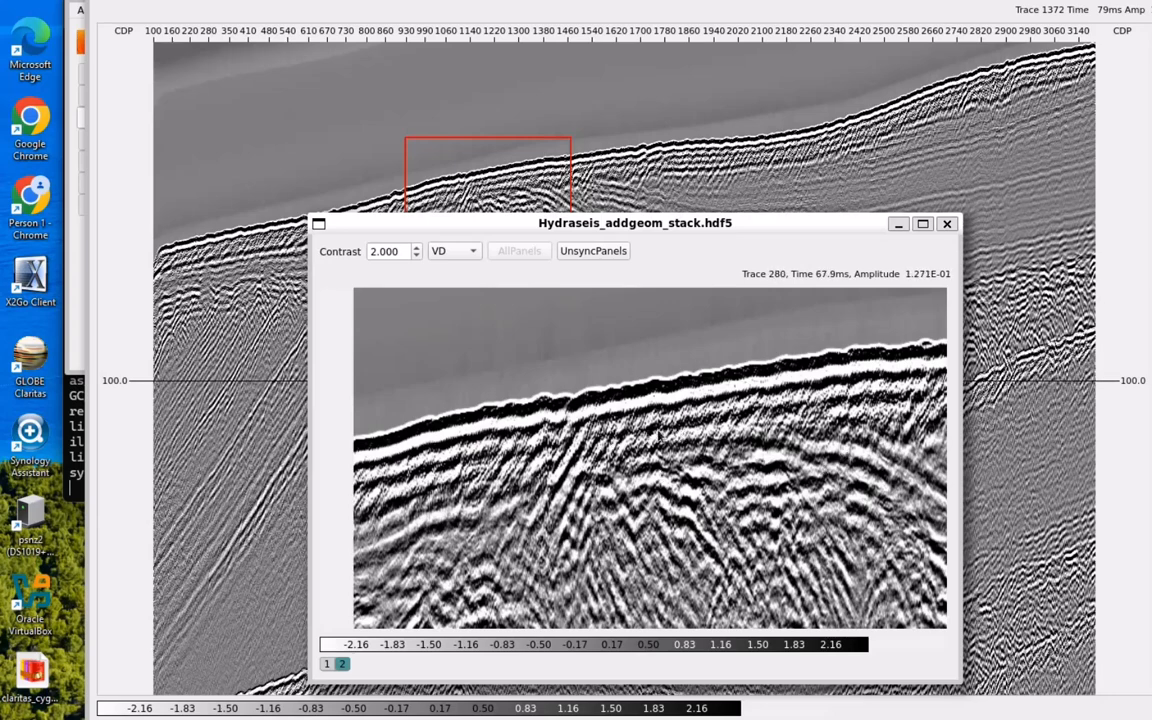
key(1)
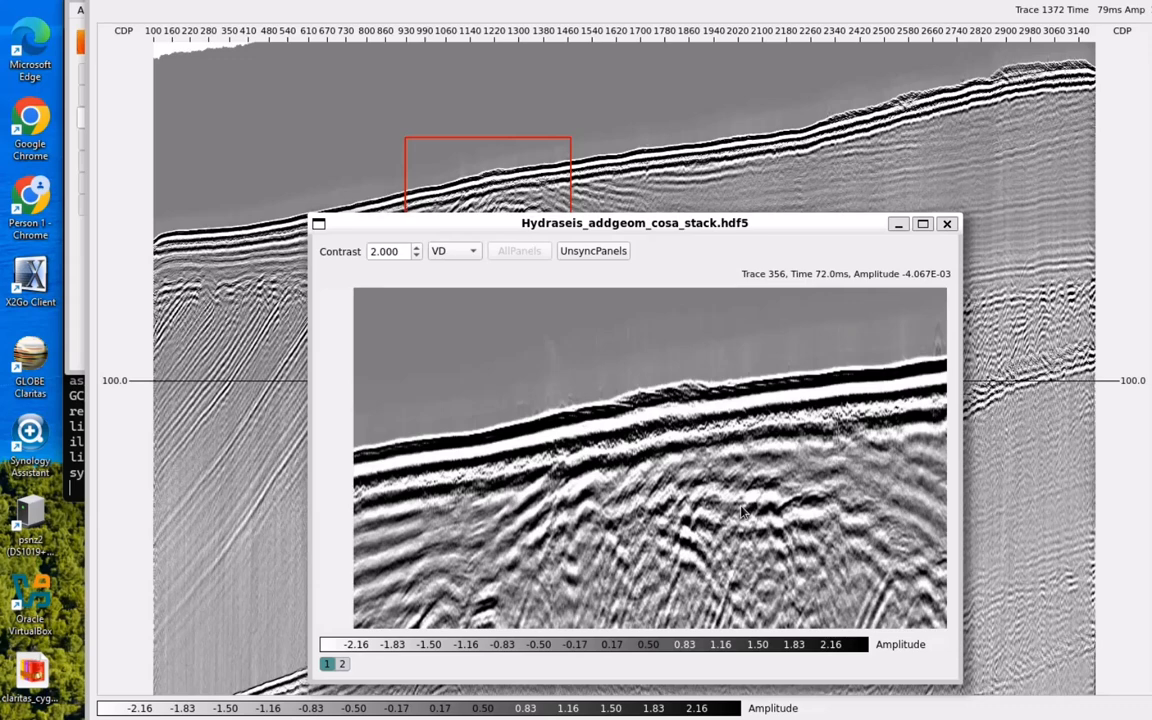
- Dismiss the zoom window and stack viewer, and bring the HRSTATICS iteration plots and the shot gather to the front
click(690, 3)
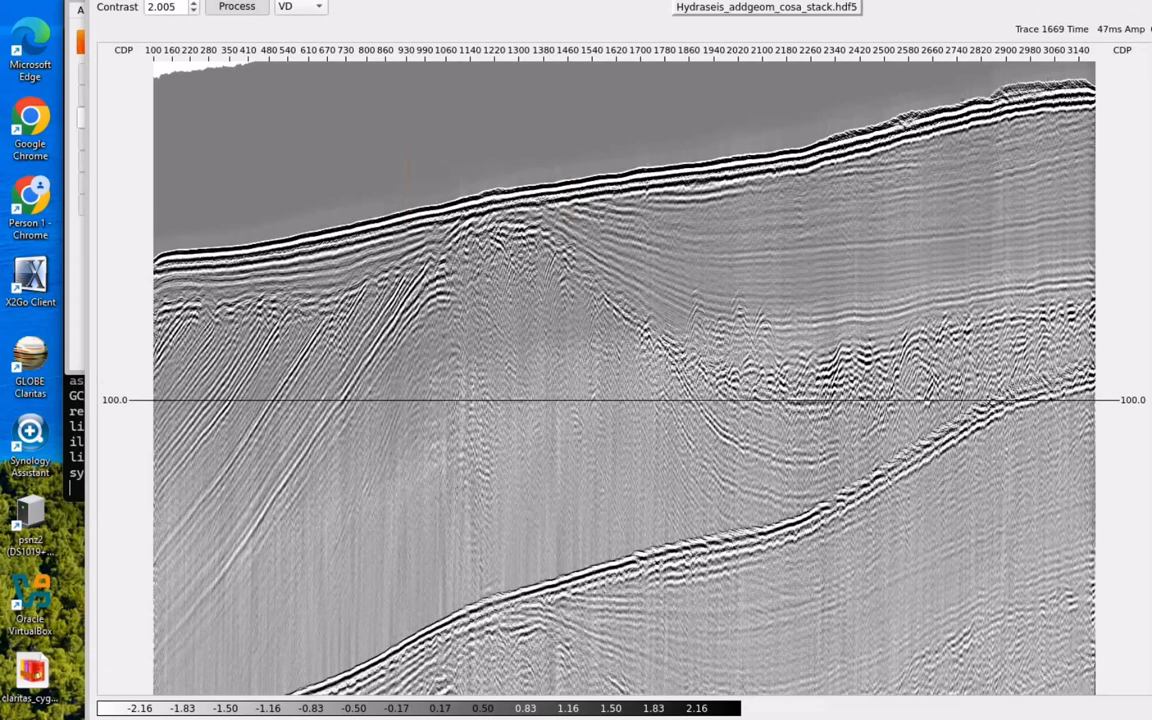
drag(690, 3, 691, 0)
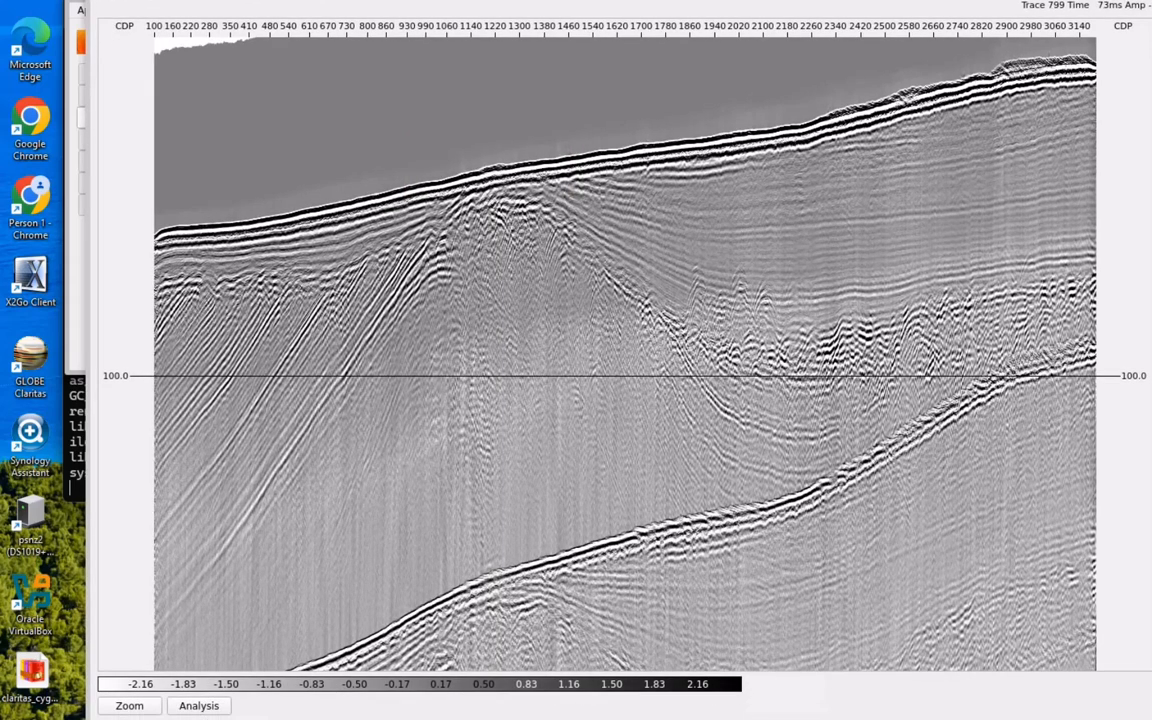
click(641, 350)
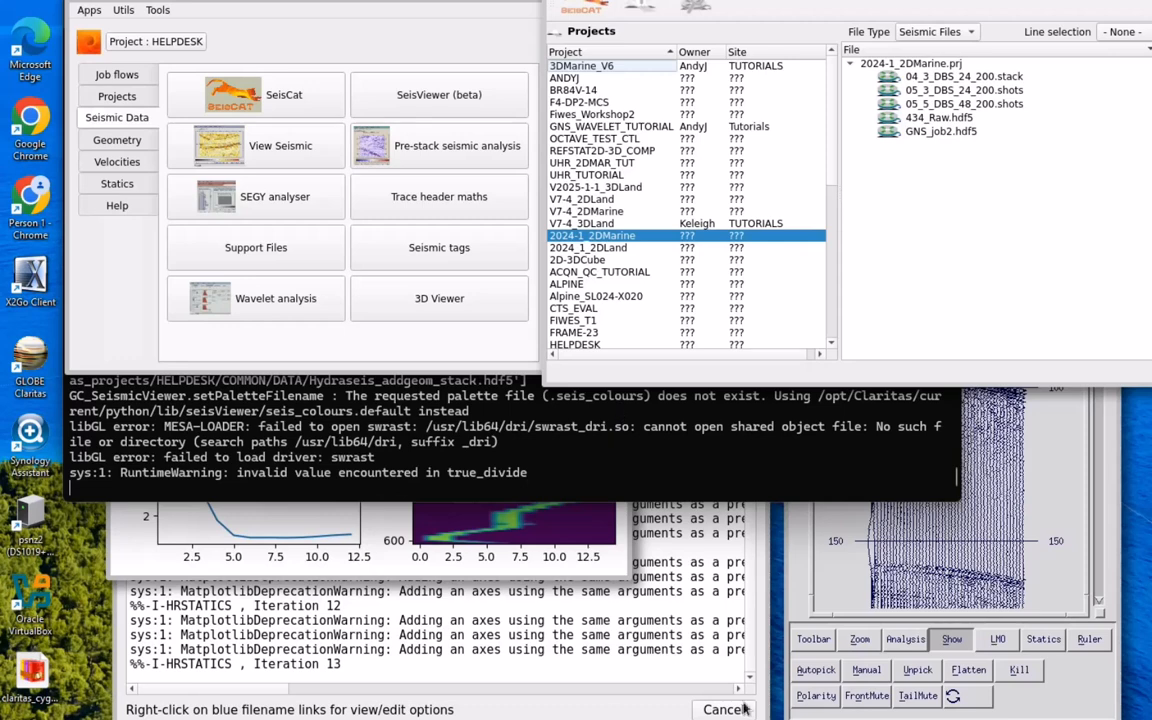
click(508, 640)
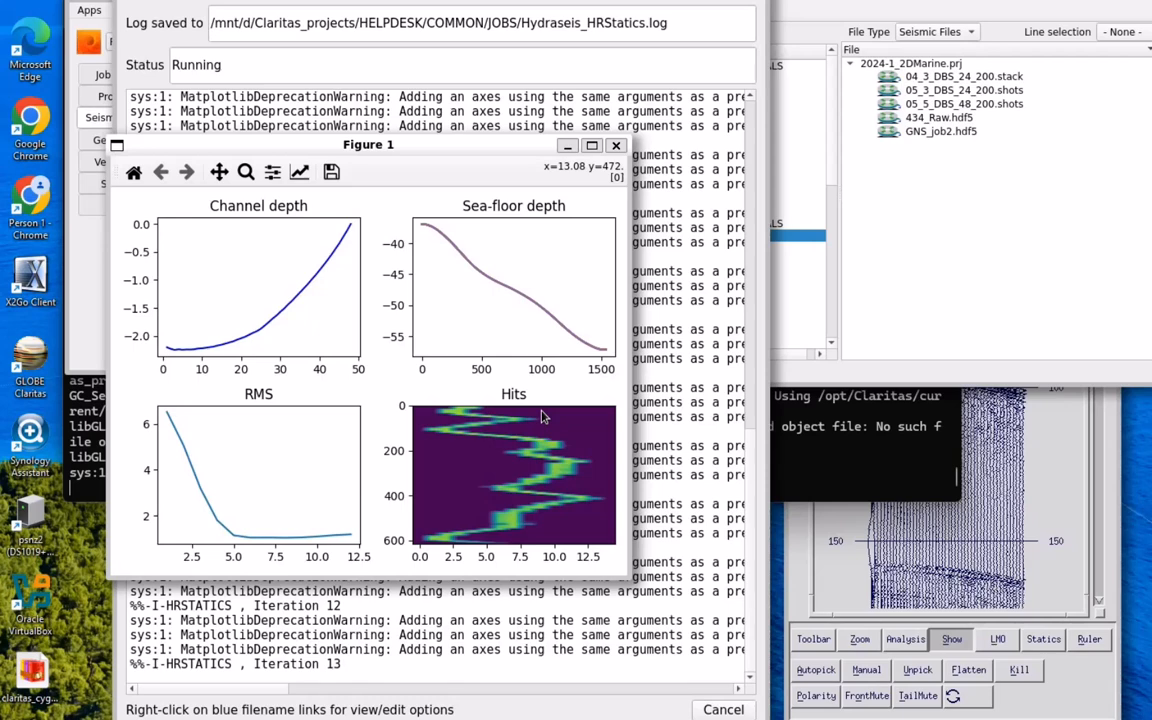
click(975, 608)
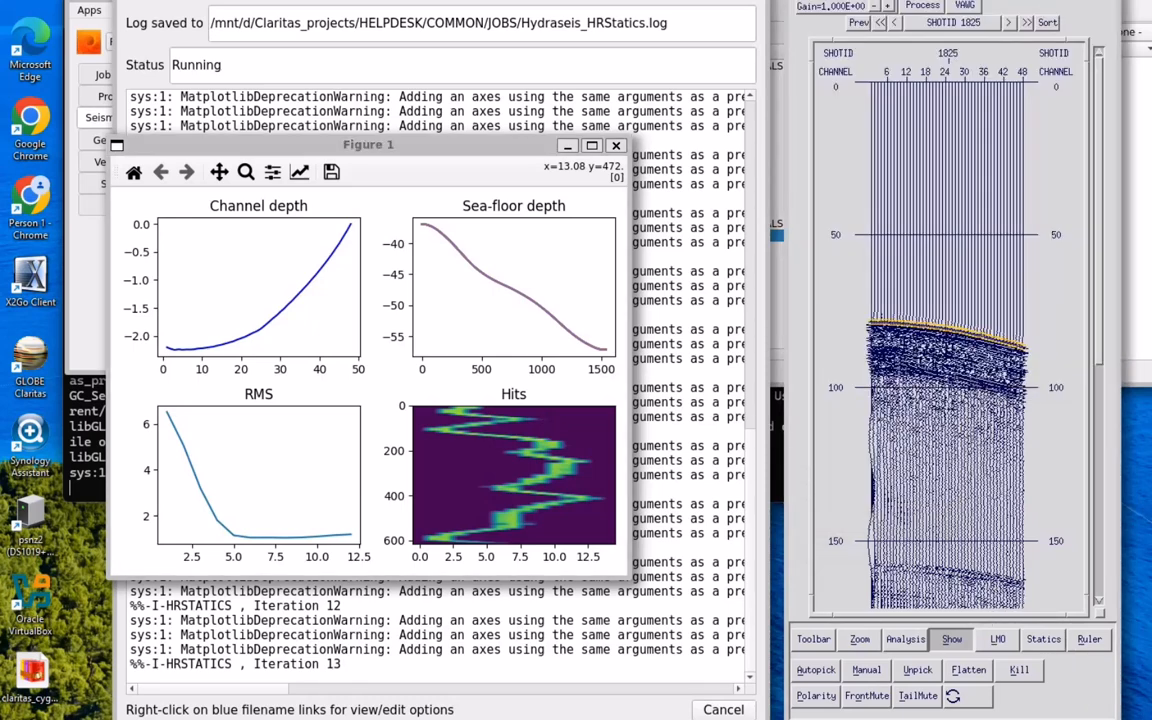
- List the trace header and data values for a box over the first channels of shot 1825 just below 100 ms
scroll(966, 387, down, 5)
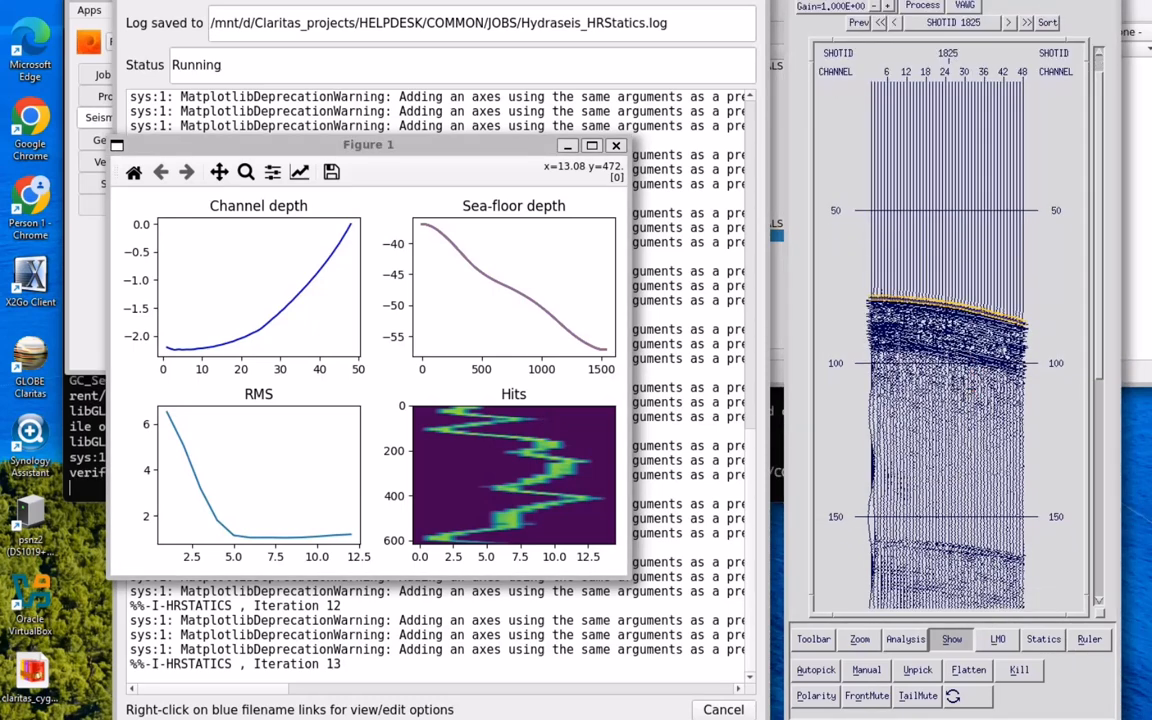
scroll(966, 387, down, 3)
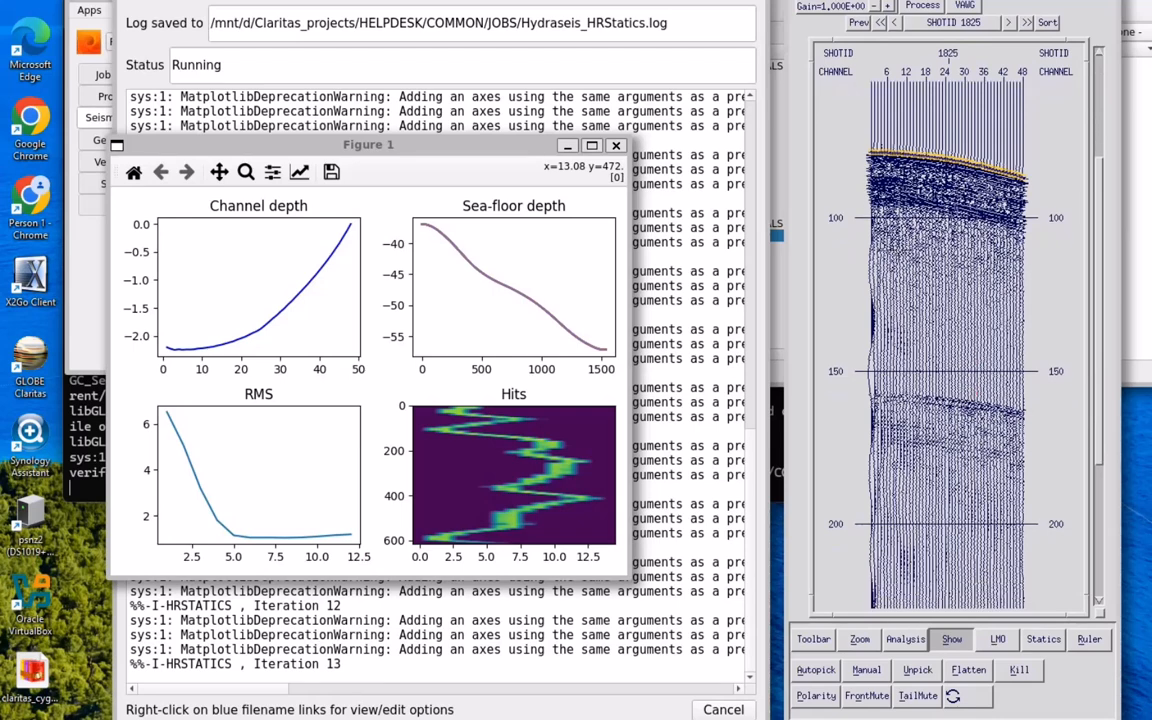
right_click(895, 263)
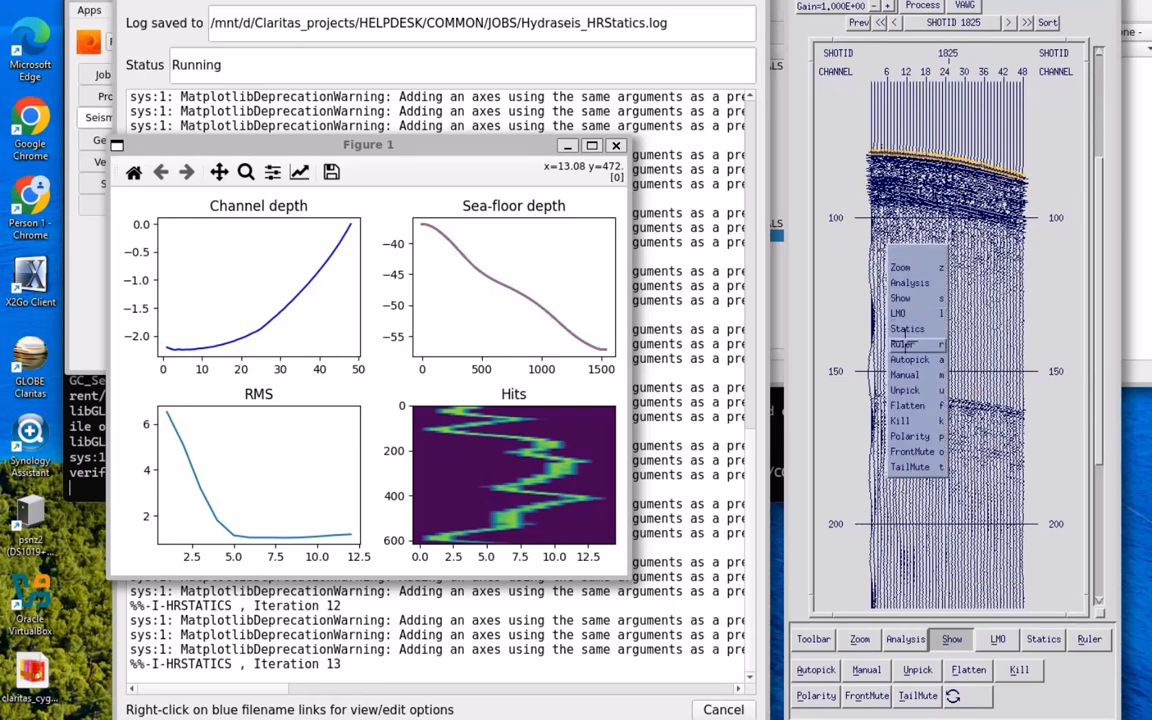
click(910, 283)
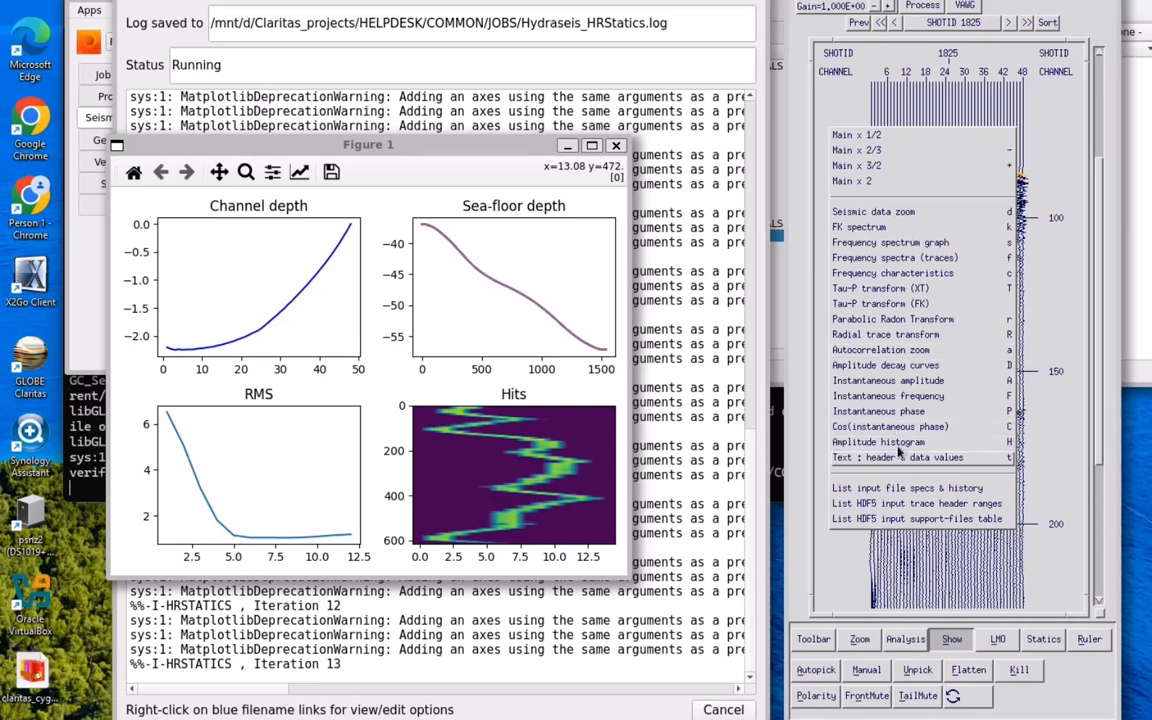
click(893, 457)
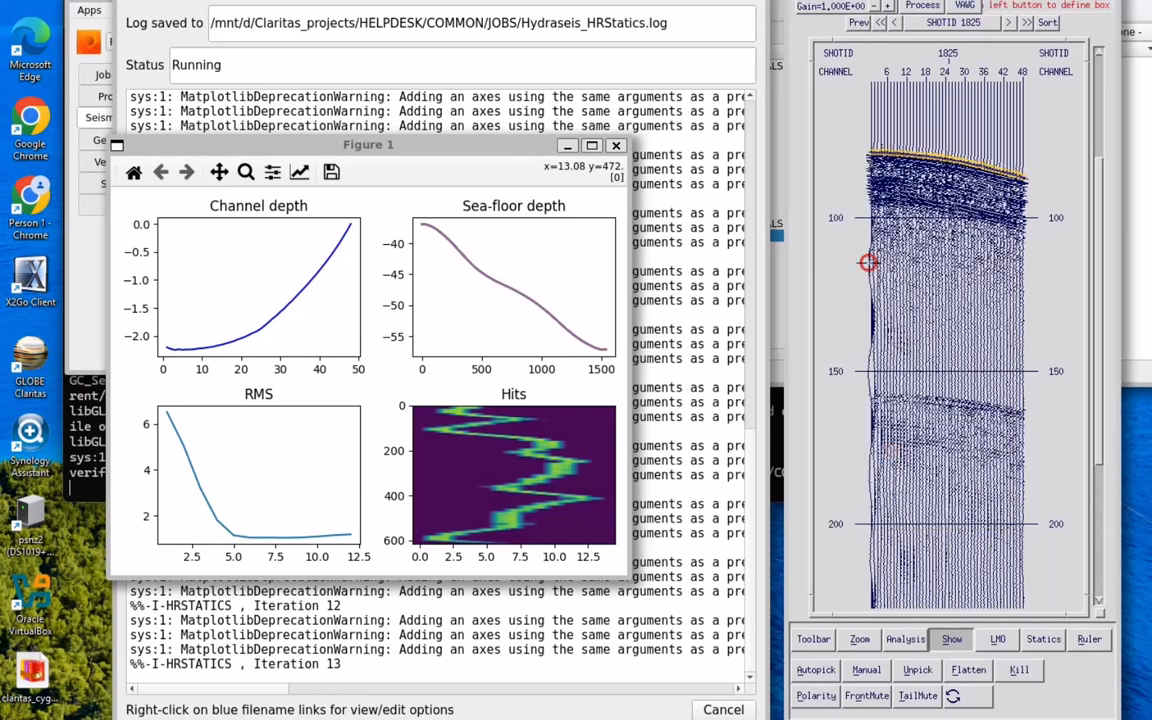
drag(867, 262, 908, 300)
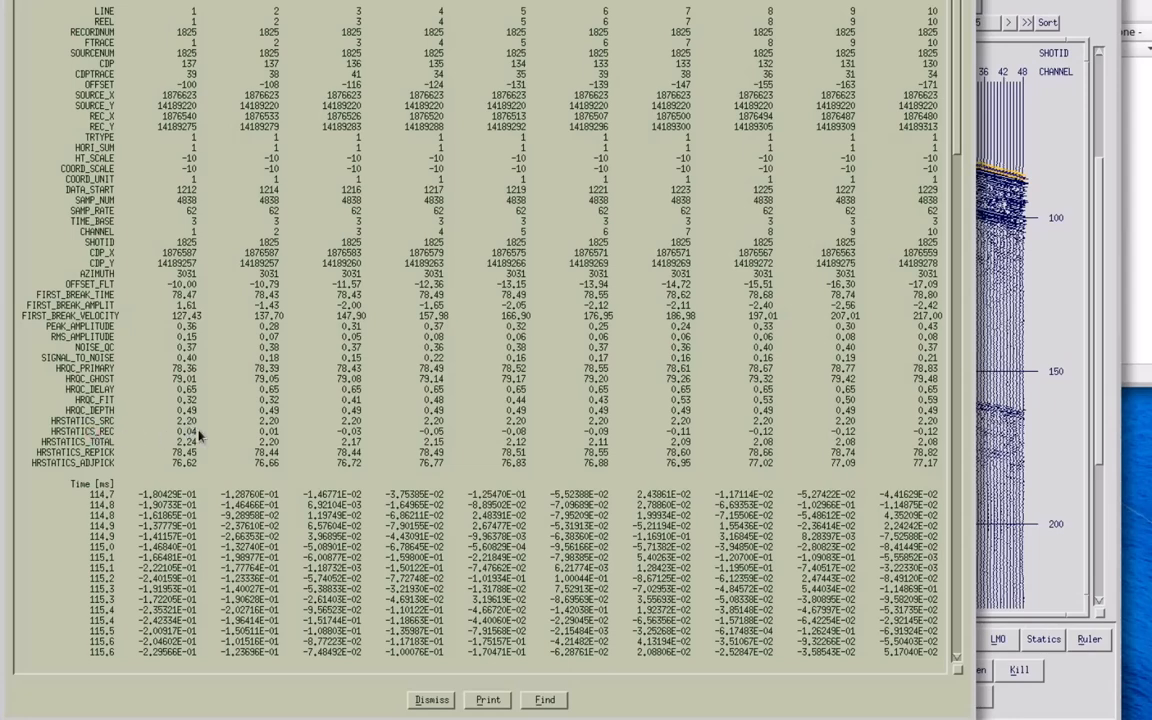
click(266, 430)
- Apply the HRSTATICS_TOTAL trace-header statics to the shot 1825 display and compare the gather with and without them
click(995, 420)
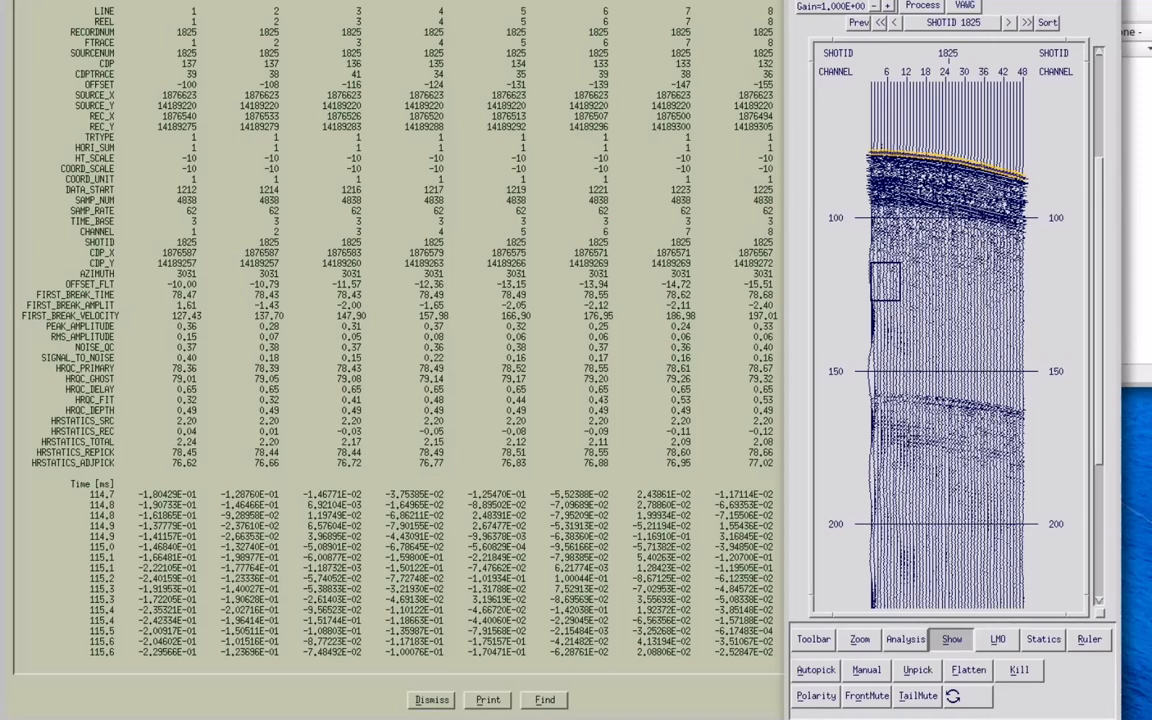
click(1040, 637)
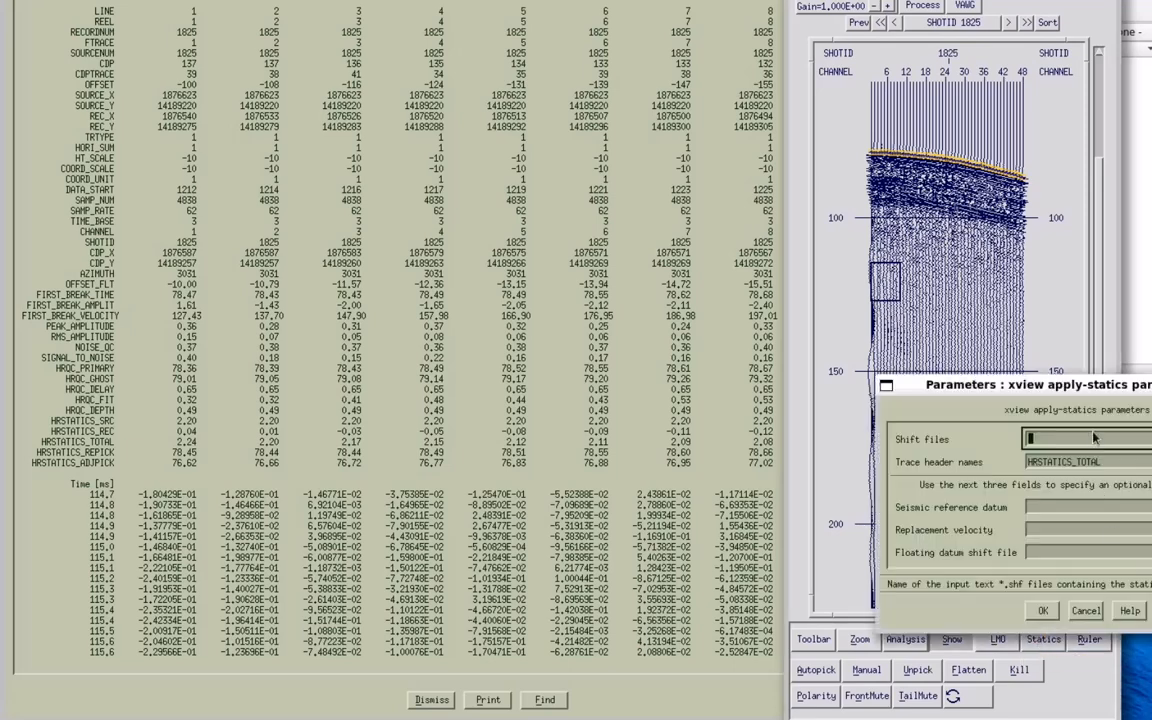
click(1046, 611)
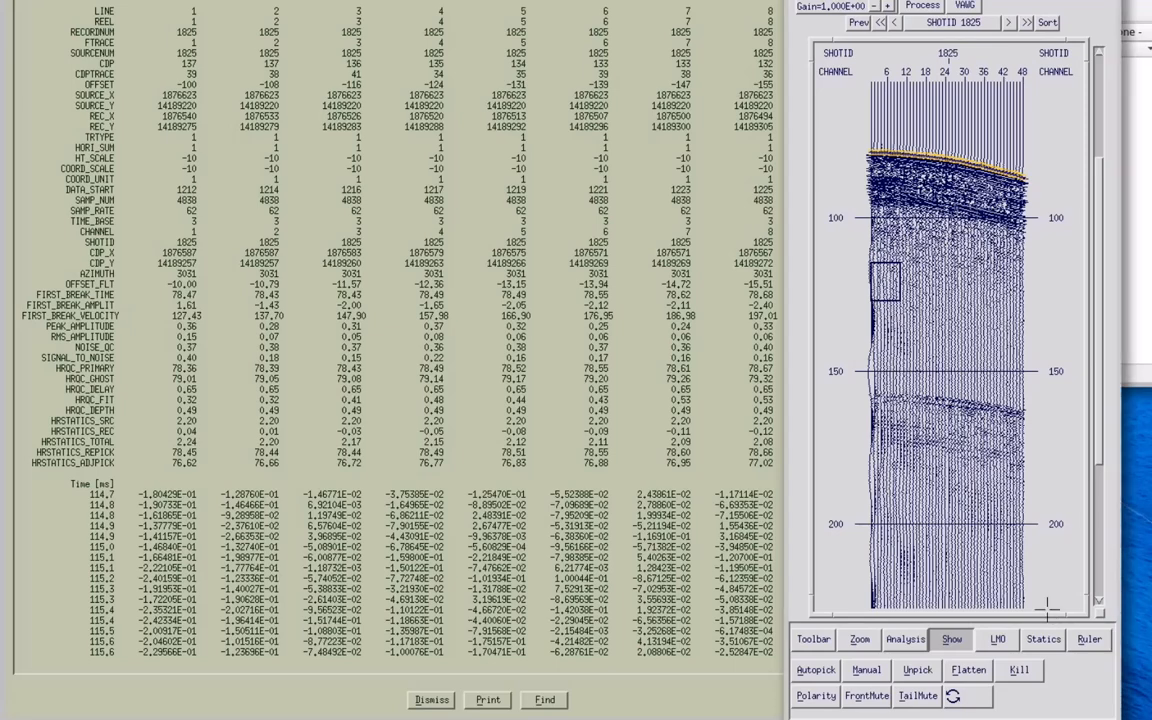
click(1040, 637)
click(1040, 637)
click(1040, 637)
click(1041, 638)
click(1041, 638)
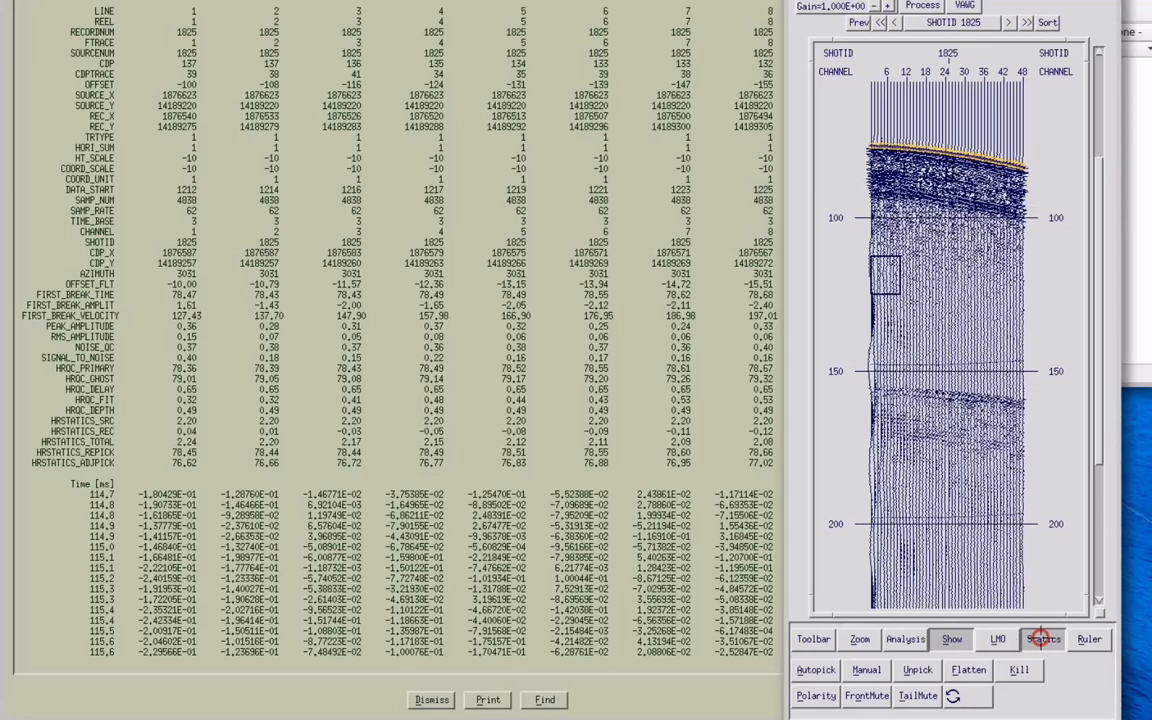
- Advance to shot 1836 and repeatedly toggle the applied statics to compare the corrected and uncorrected gather
click(1026, 22)
click(1043, 639)
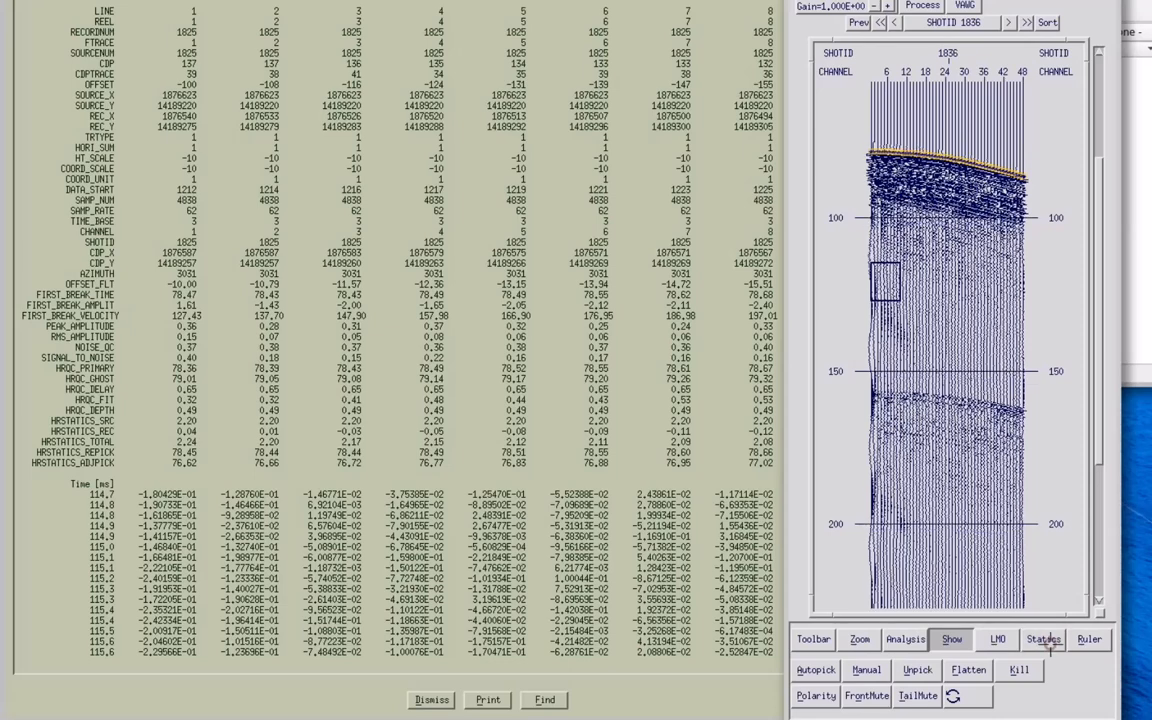
click(1043, 639)
click(1045, 640)
click(1045, 640)
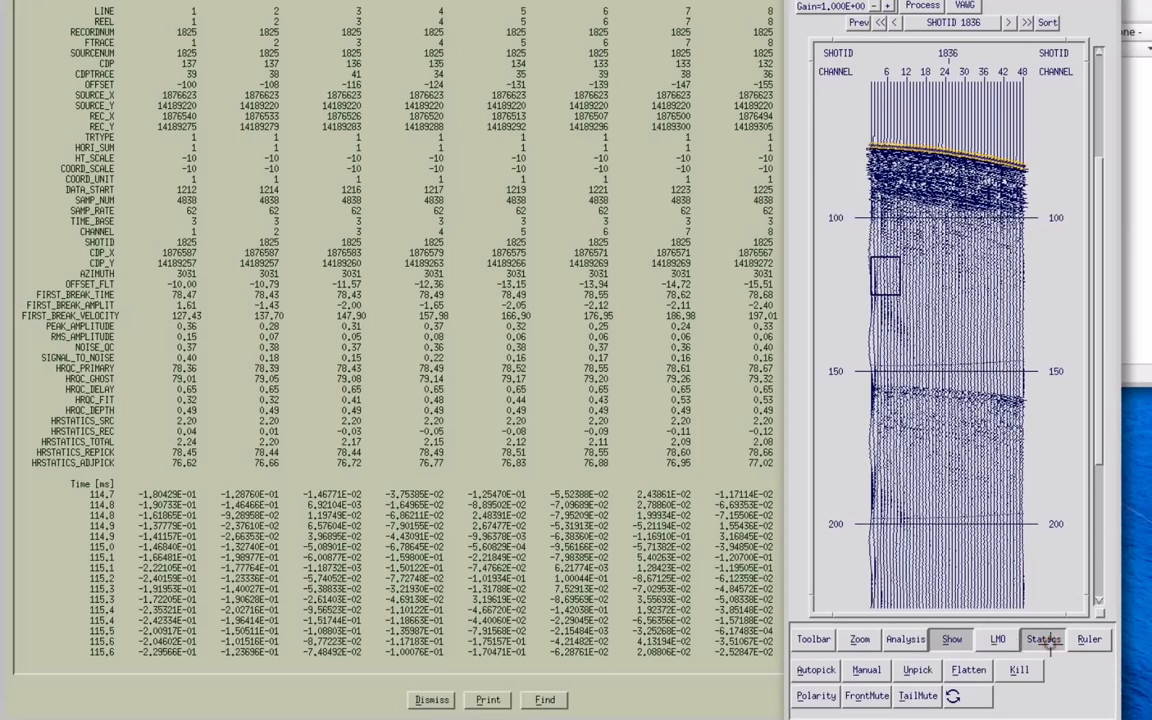
click(1045, 640)
click(1045, 641)
click(1045, 641)
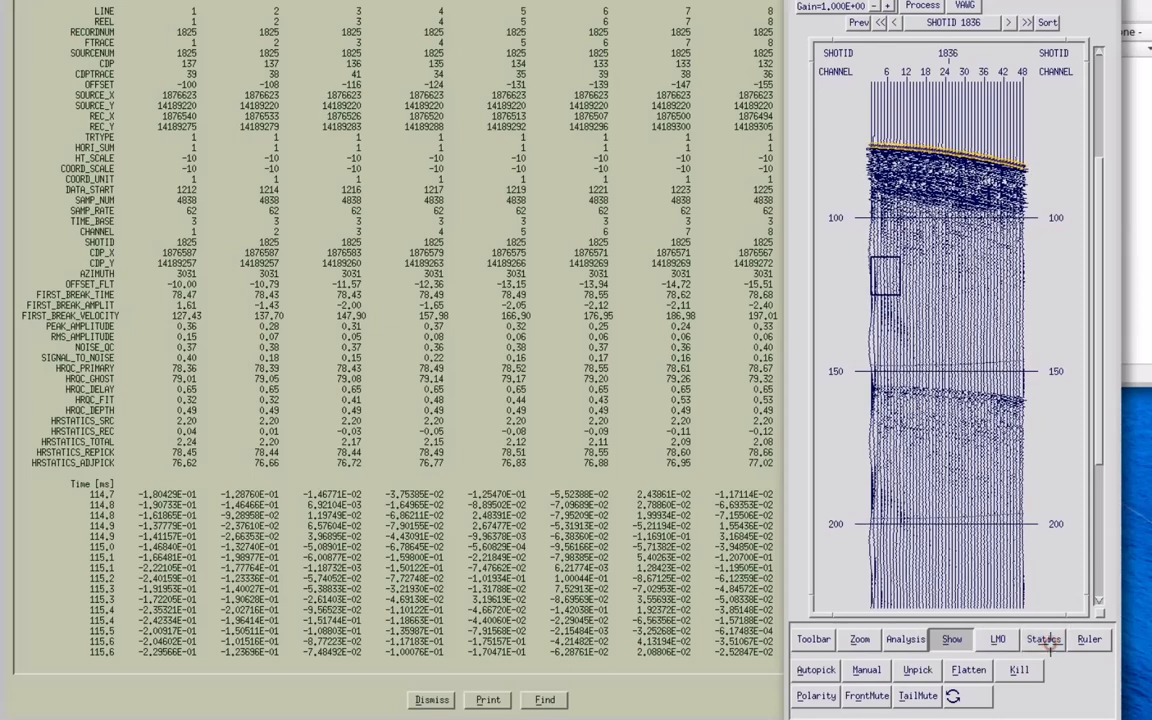
click(1045, 641)
click(1046, 642)
click(1046, 642)
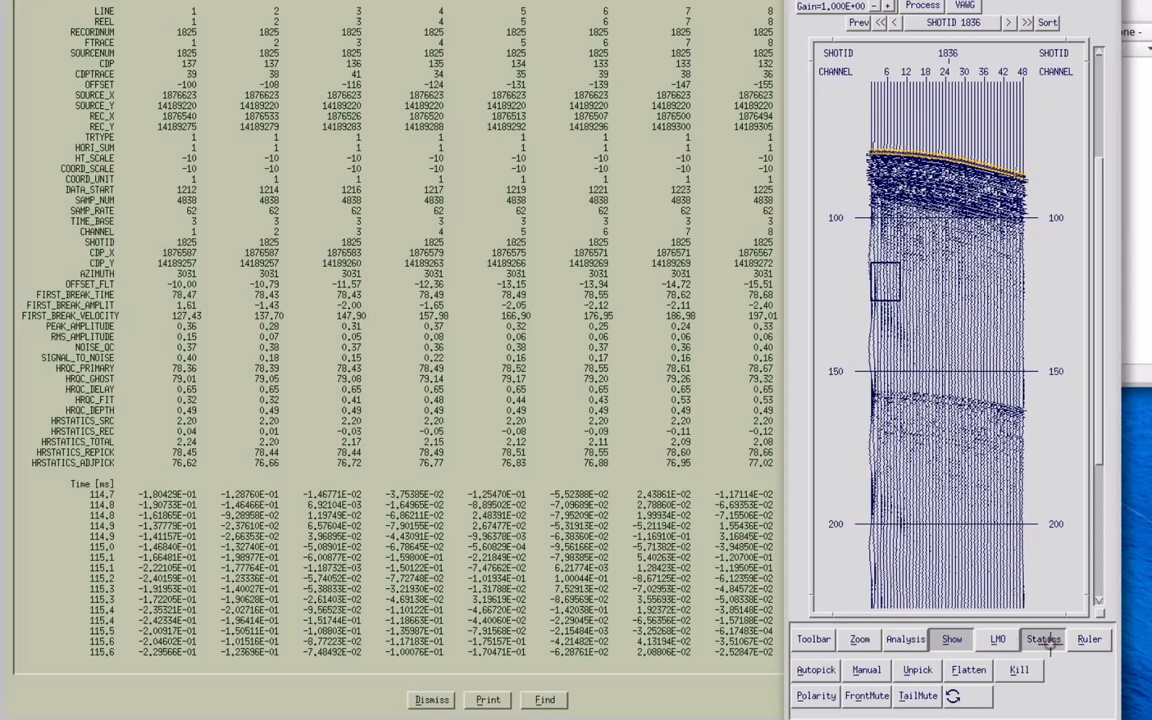
click(1046, 642)
click(1046, 642)
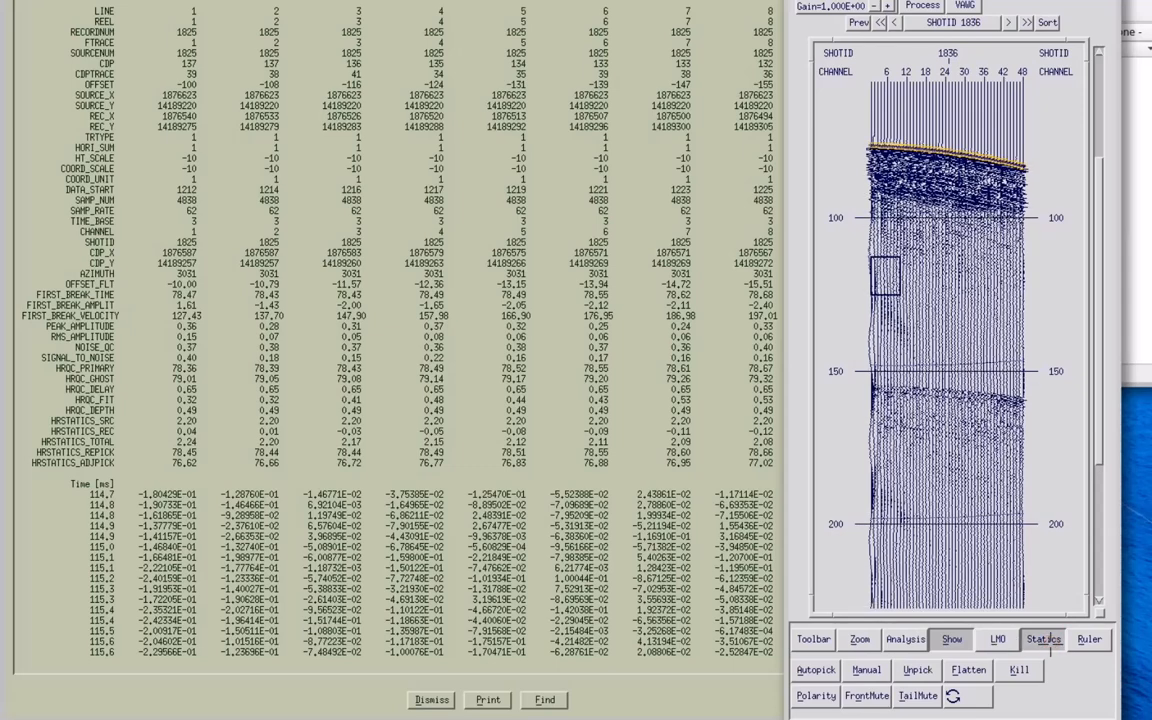
click(1046, 642)
click(1046, 642)
click(1046, 642)
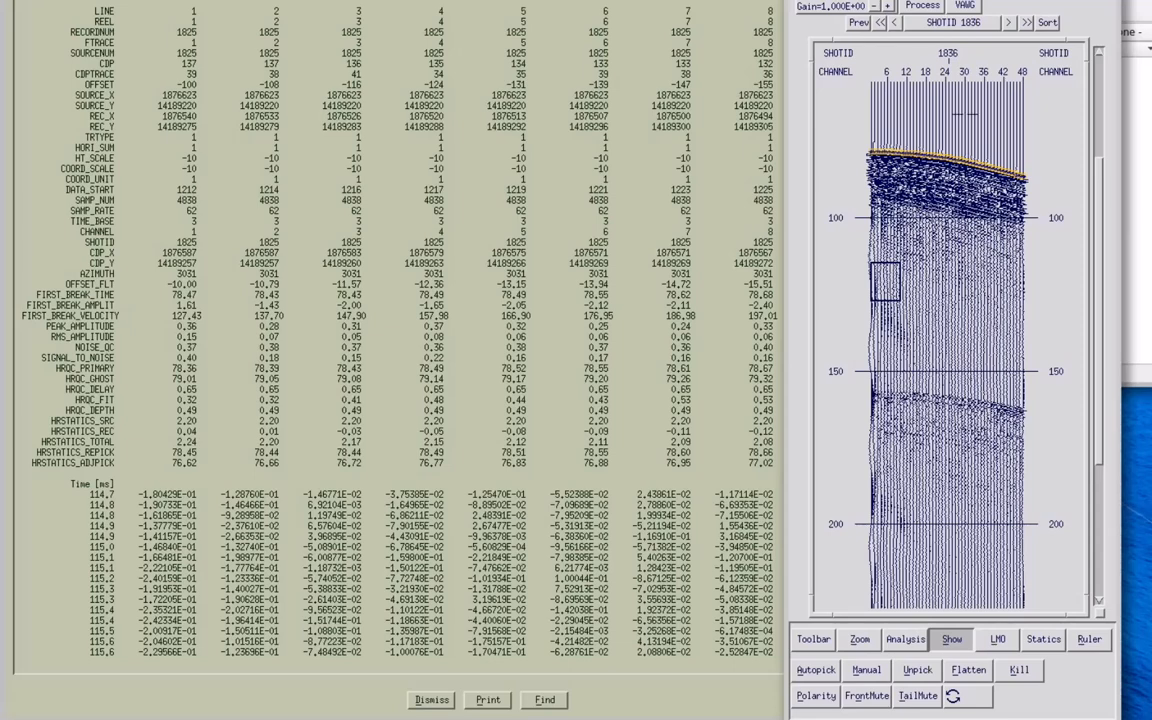
- Dismiss the trace header listing and examine the worst-residual warning near the end of the HRSTATICS job log
click(656, 3)
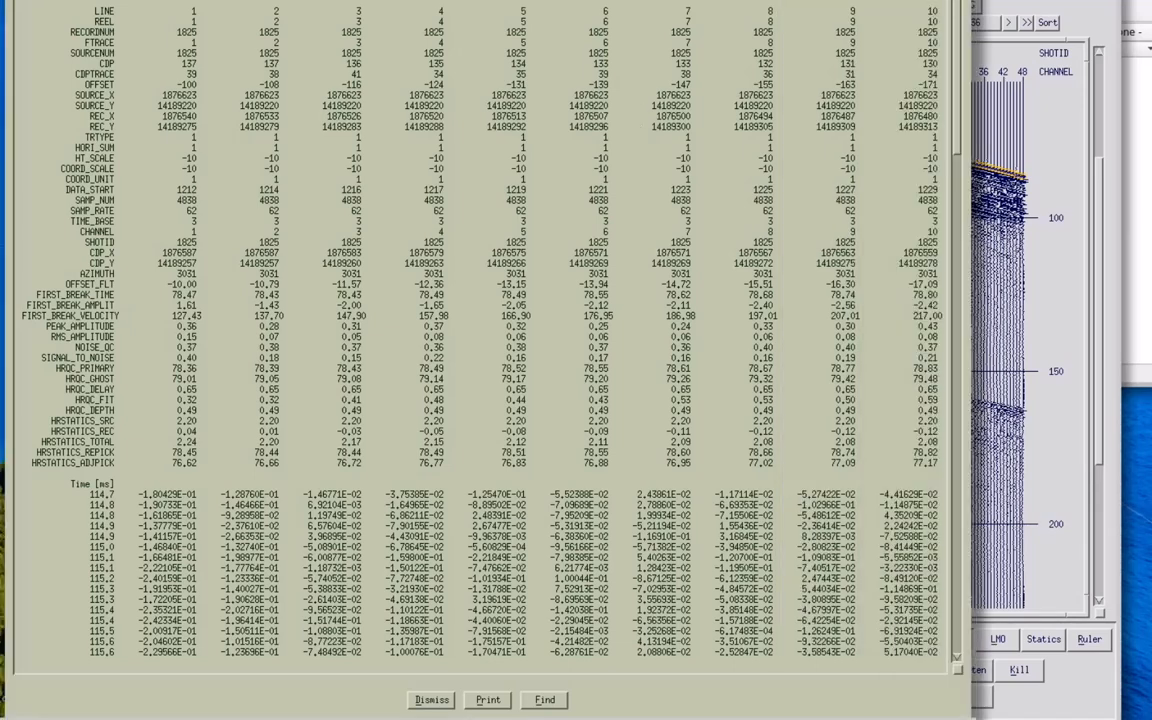
click(962, 3)
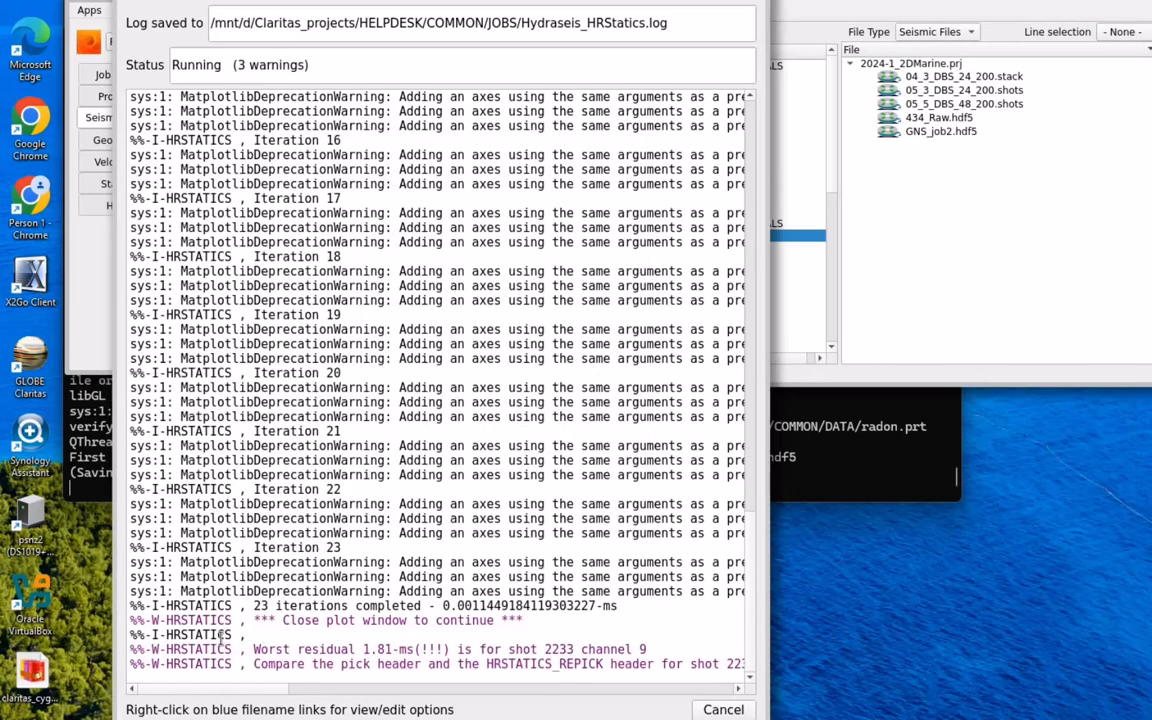
drag(255, 648, 388, 628)
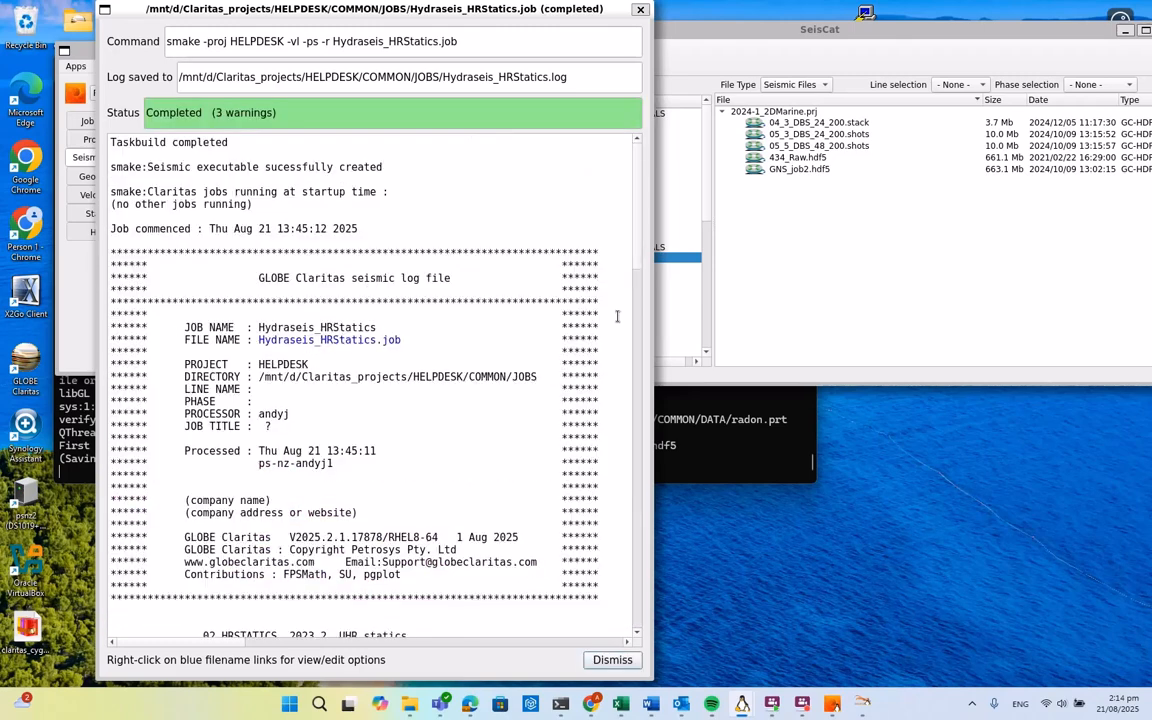
drag(637, 253, 645, 686)
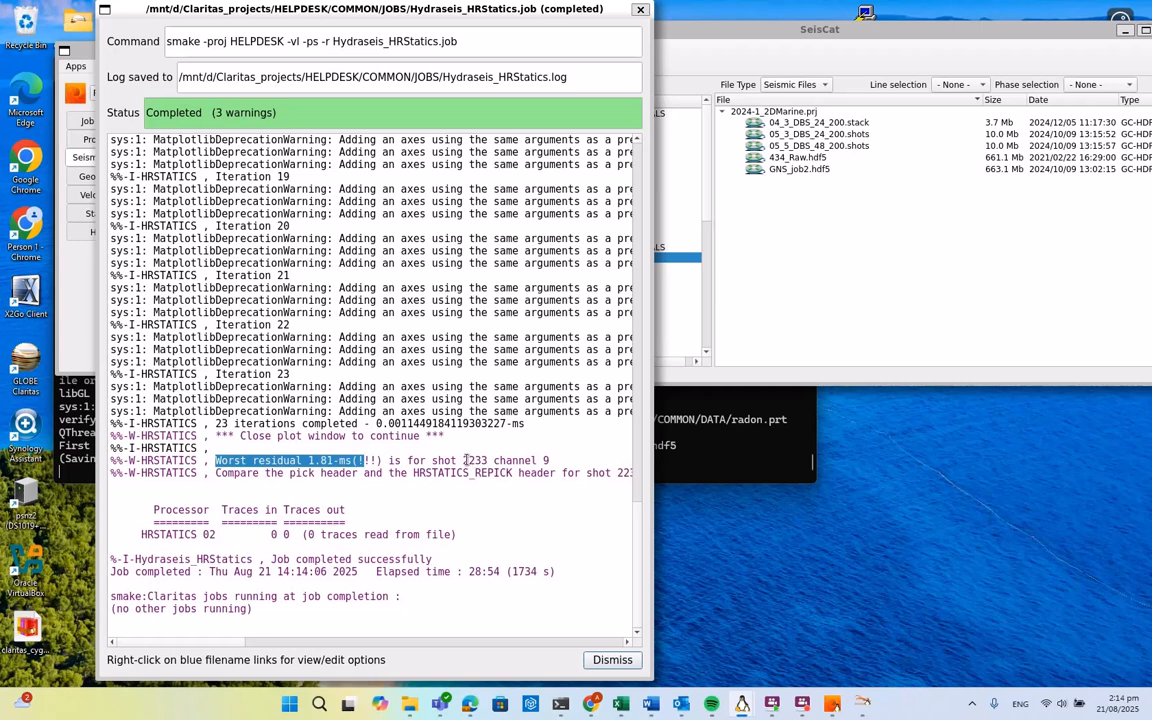
drag(464, 460, 547, 460)
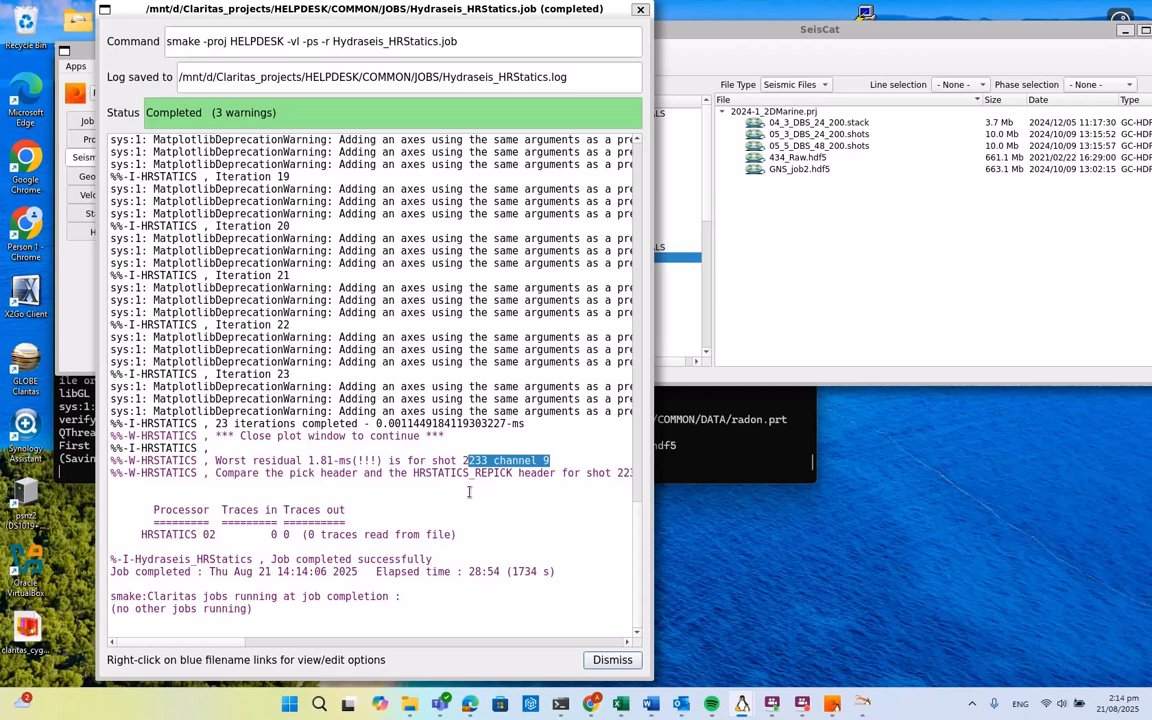
- Dismiss the completed job log and open SeisViewer (beta) on GNS_job2.hdf5 with several shots displayed side by side
click(640, 11)
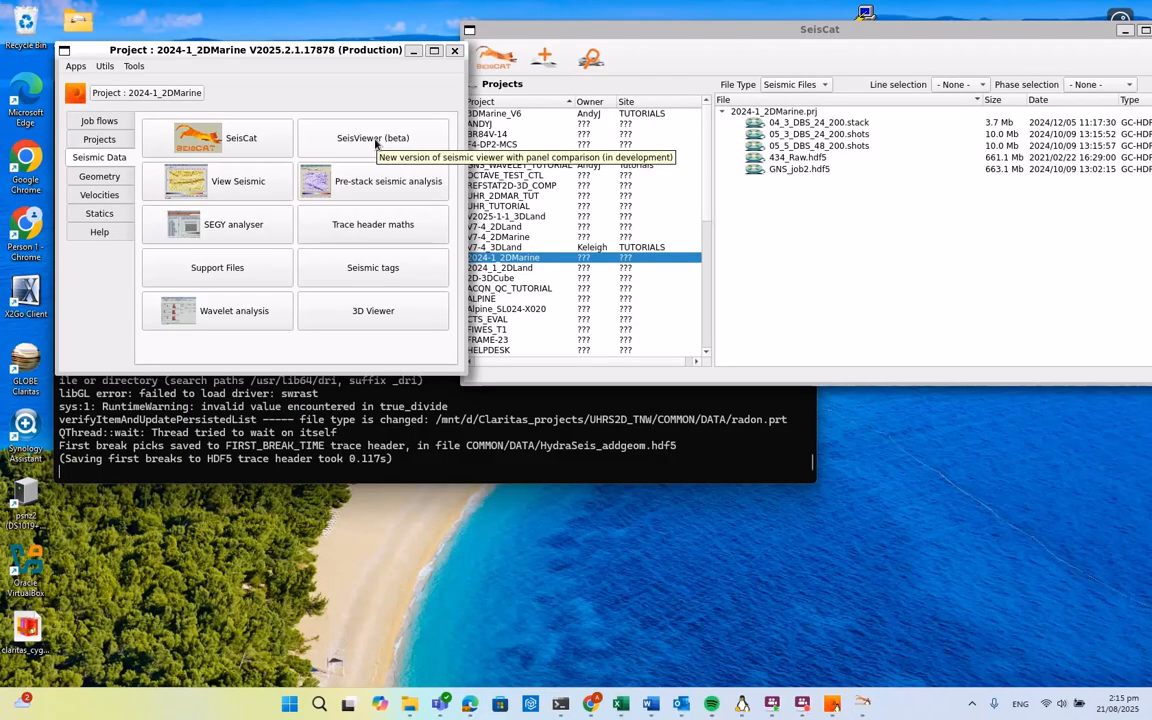
click(373, 139)
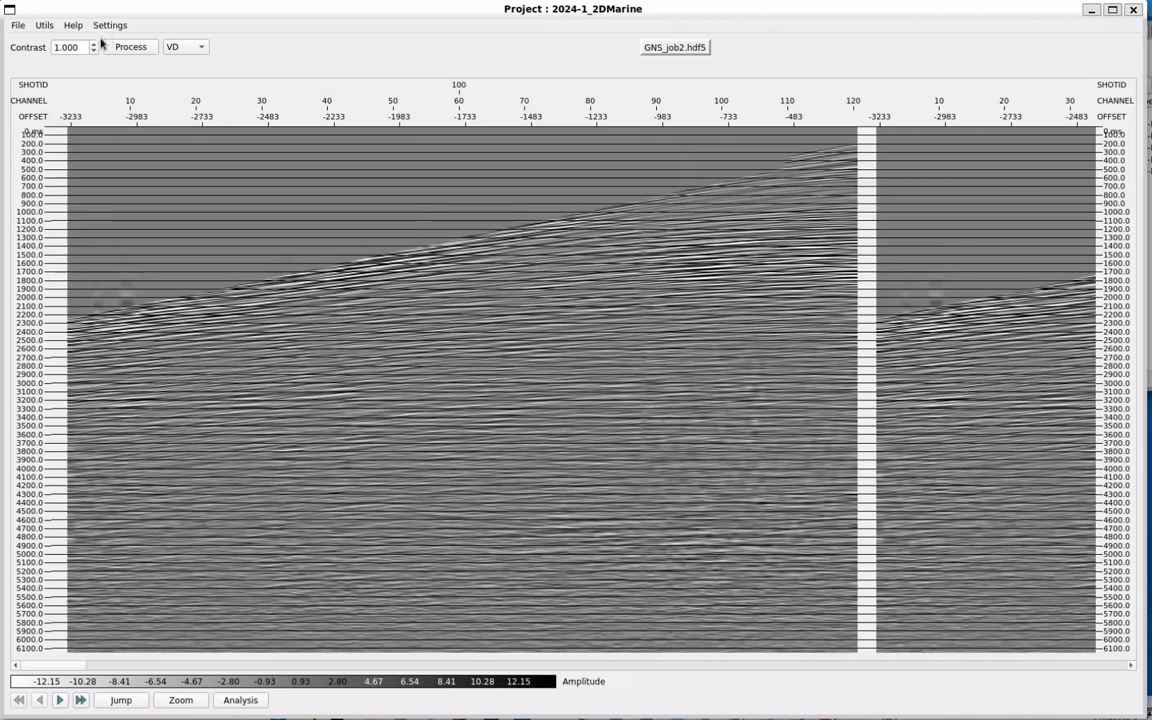
click(110, 25)
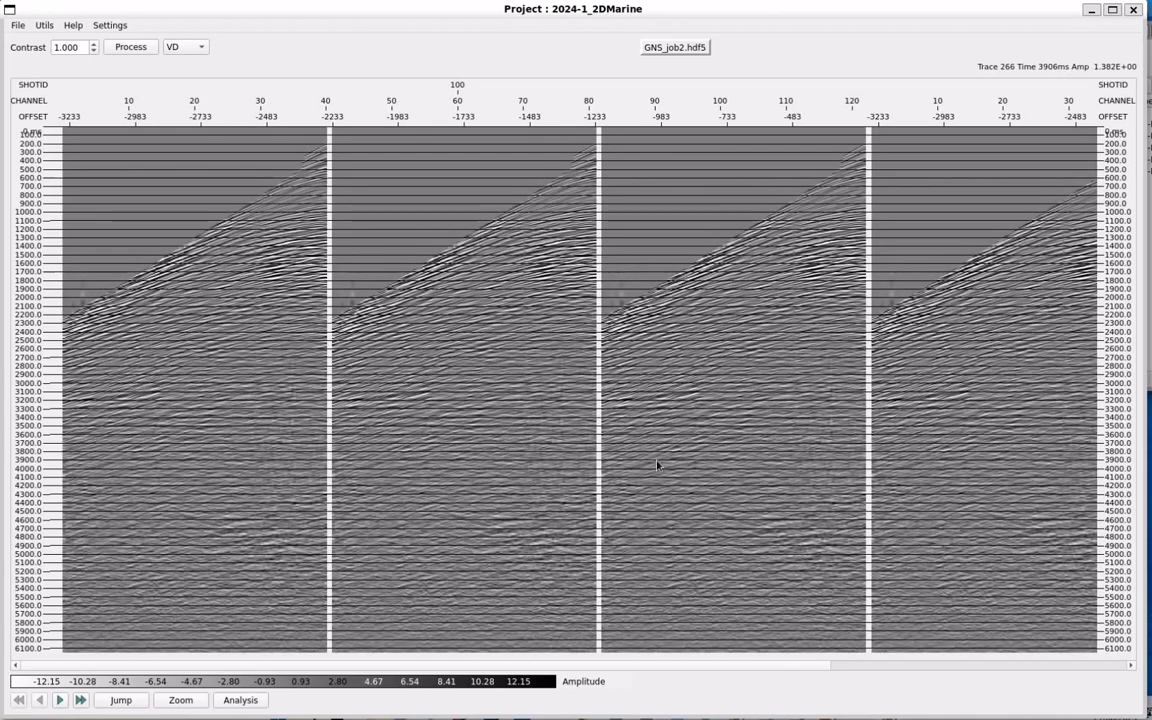
right_click(426, 278)
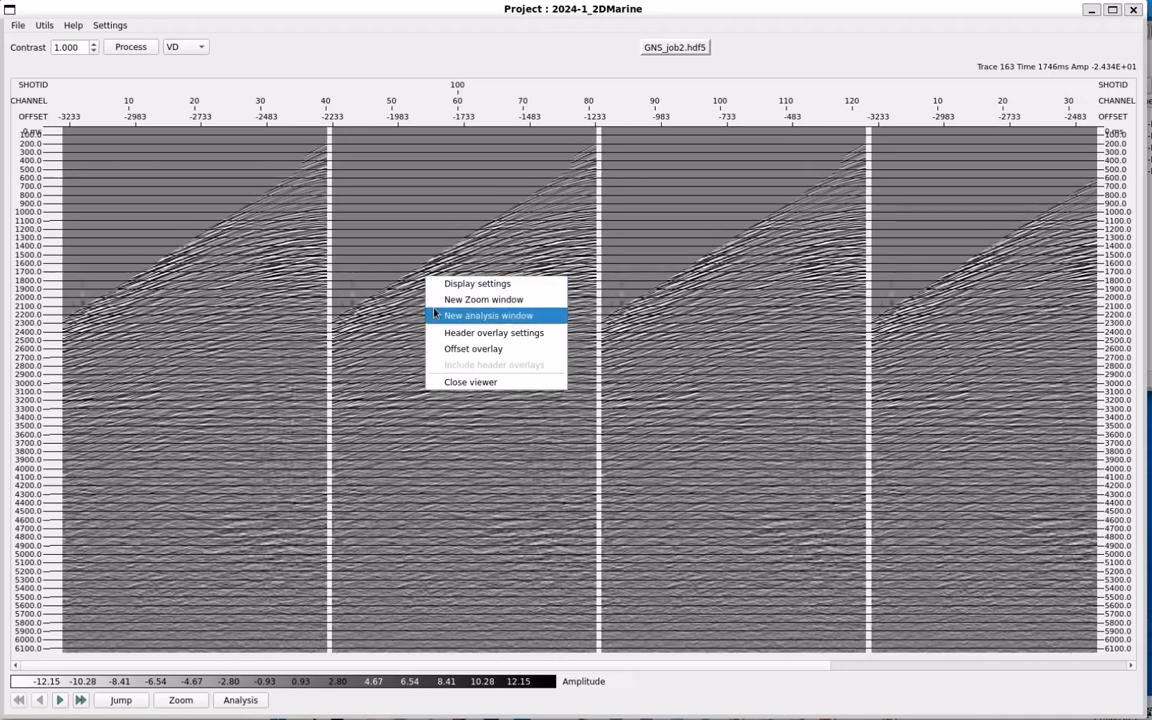
click(435, 318)
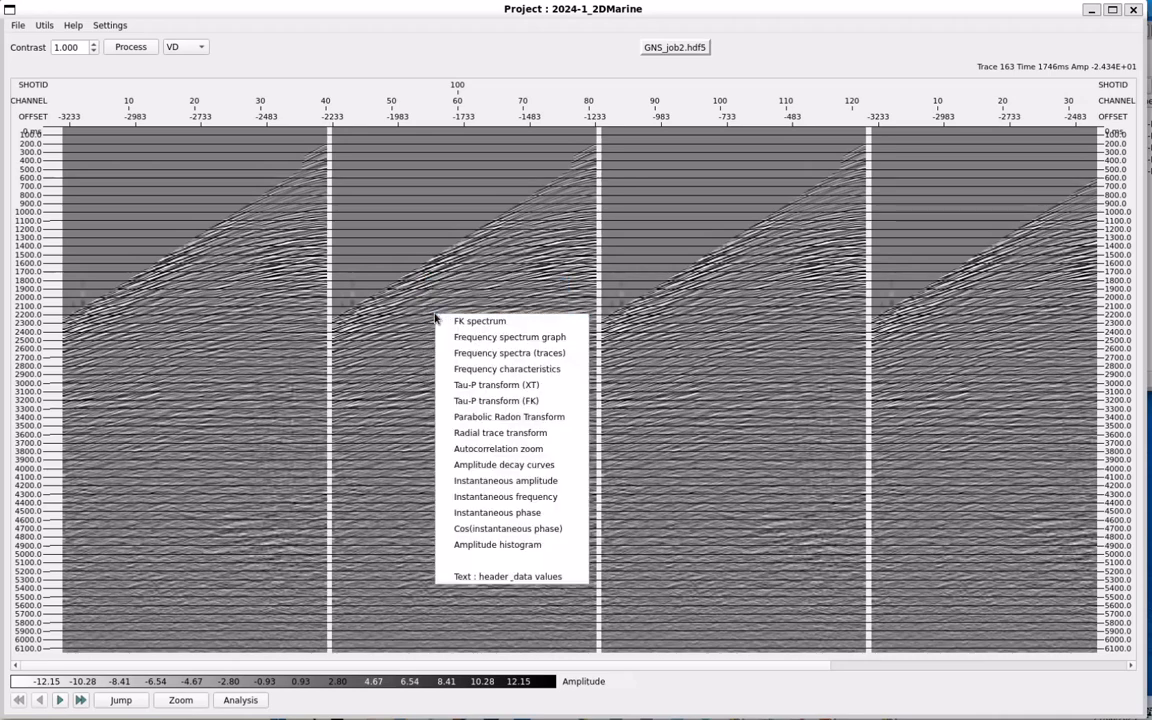
click(436, 309)
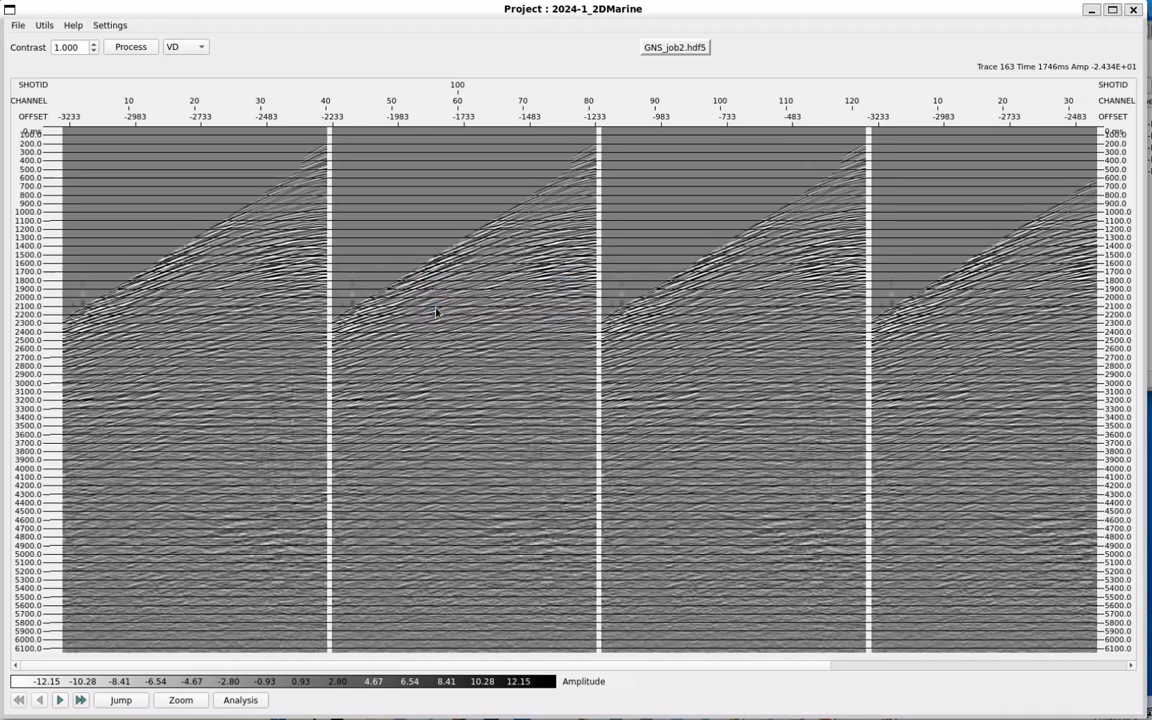
- Open an FK spectrum analysis window for the second displayed shot gather
right_click(438, 308)
click(481, 349)
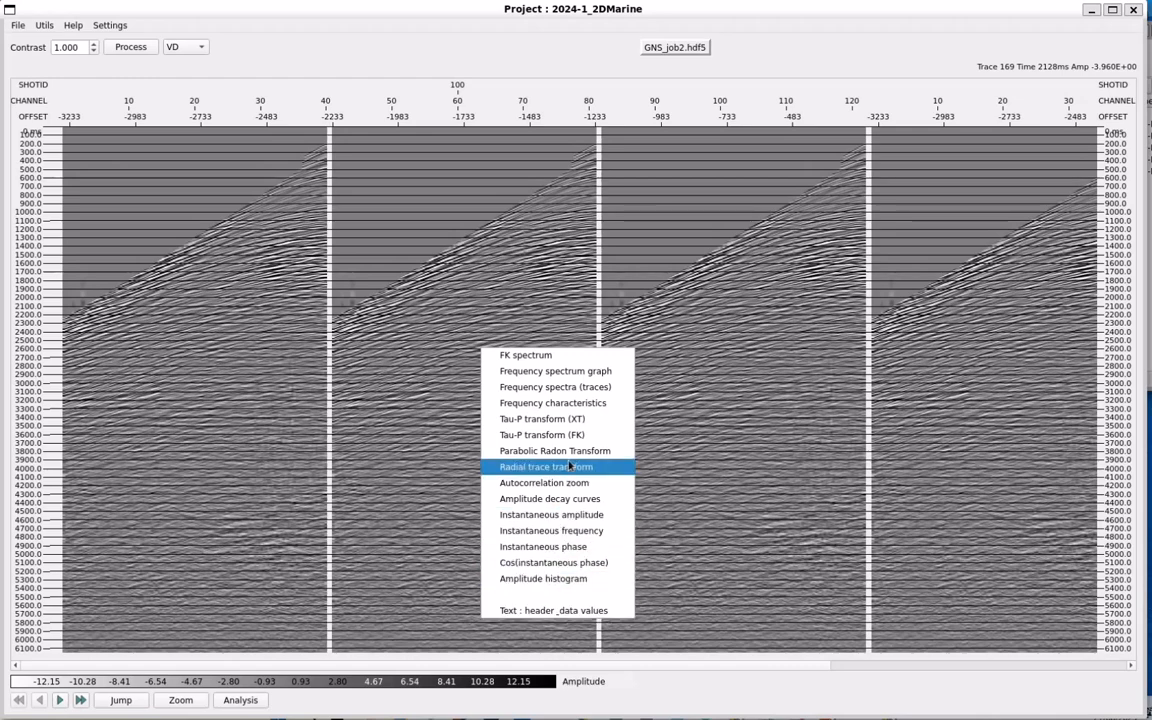
click(547, 356)
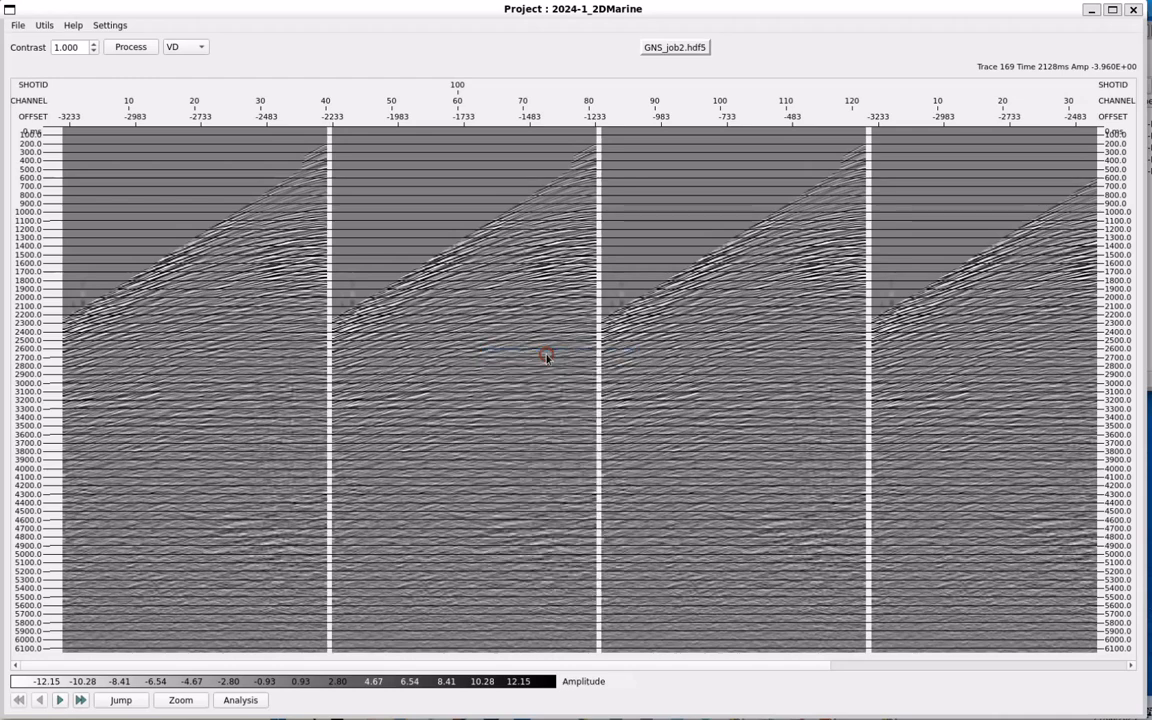
click(461, 392)
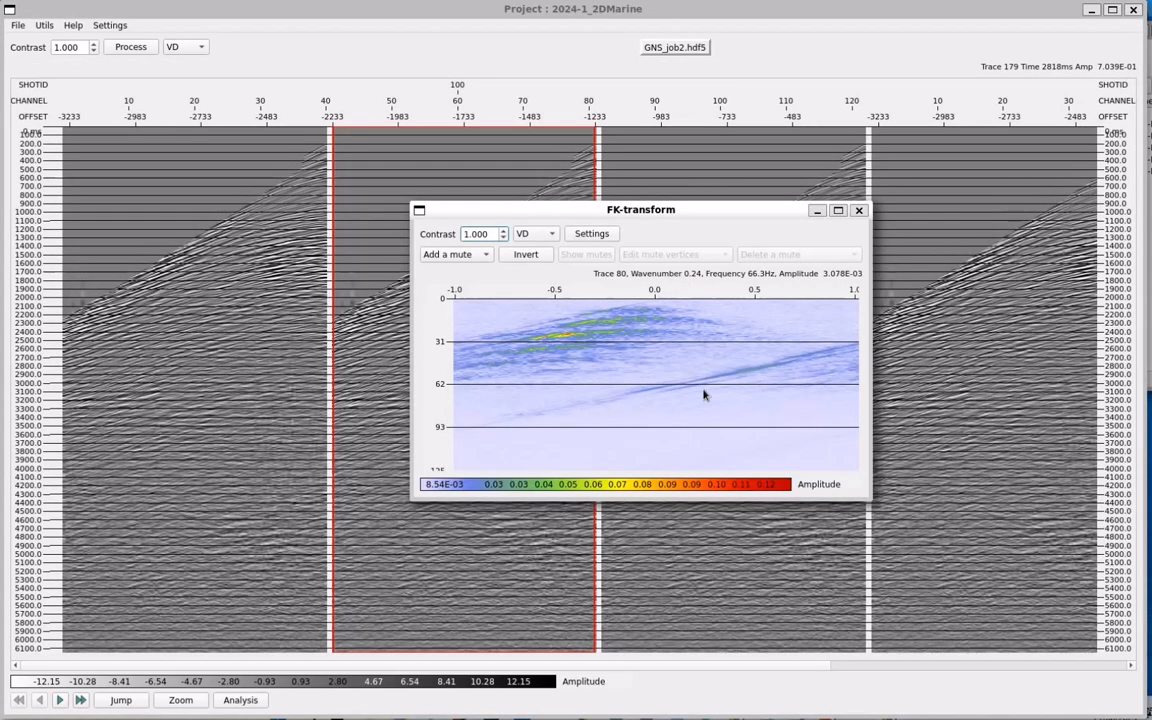
- Add a Mute outside polygon to the FK spectrum, enclosing the central energy from zero frequency down to about 125 Hz
click(471, 257)
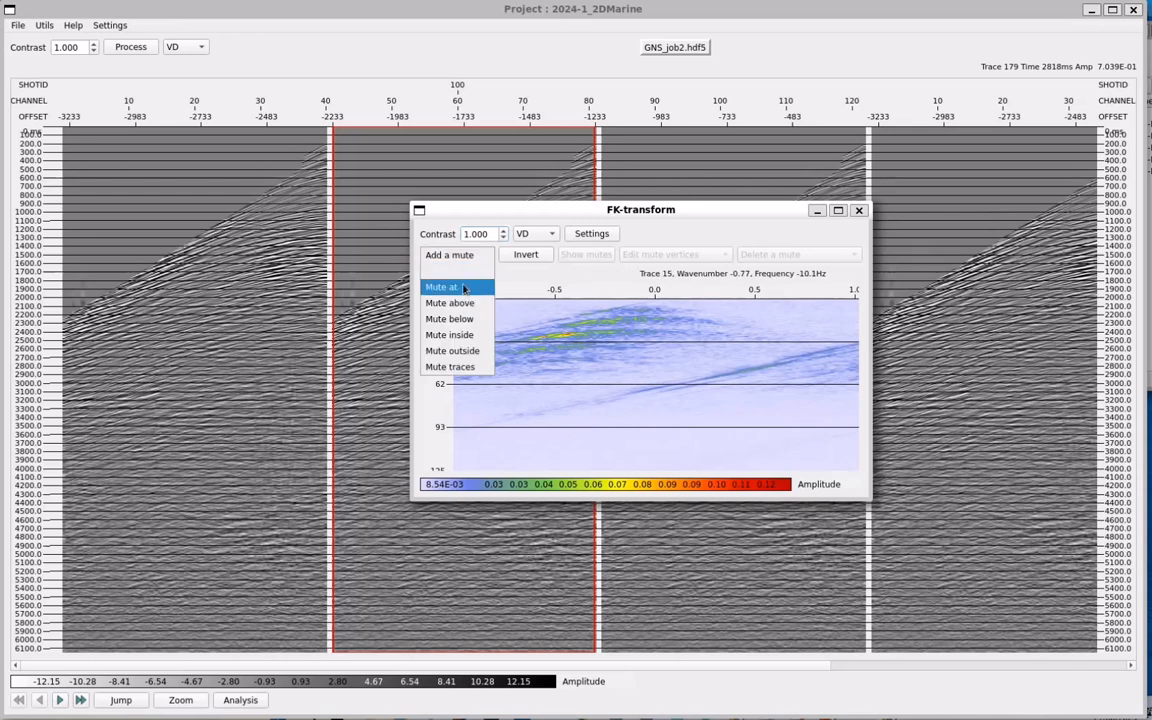
click(465, 350)
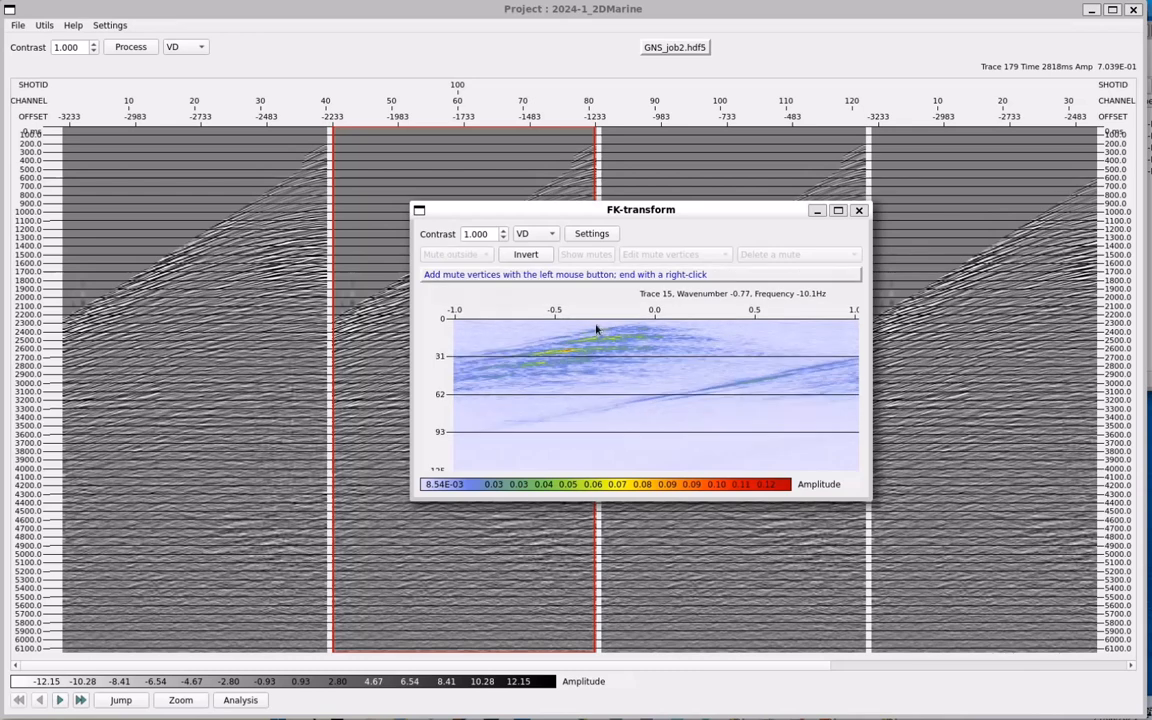
click(645, 321)
click(562, 349)
click(535, 434)
click(547, 468)
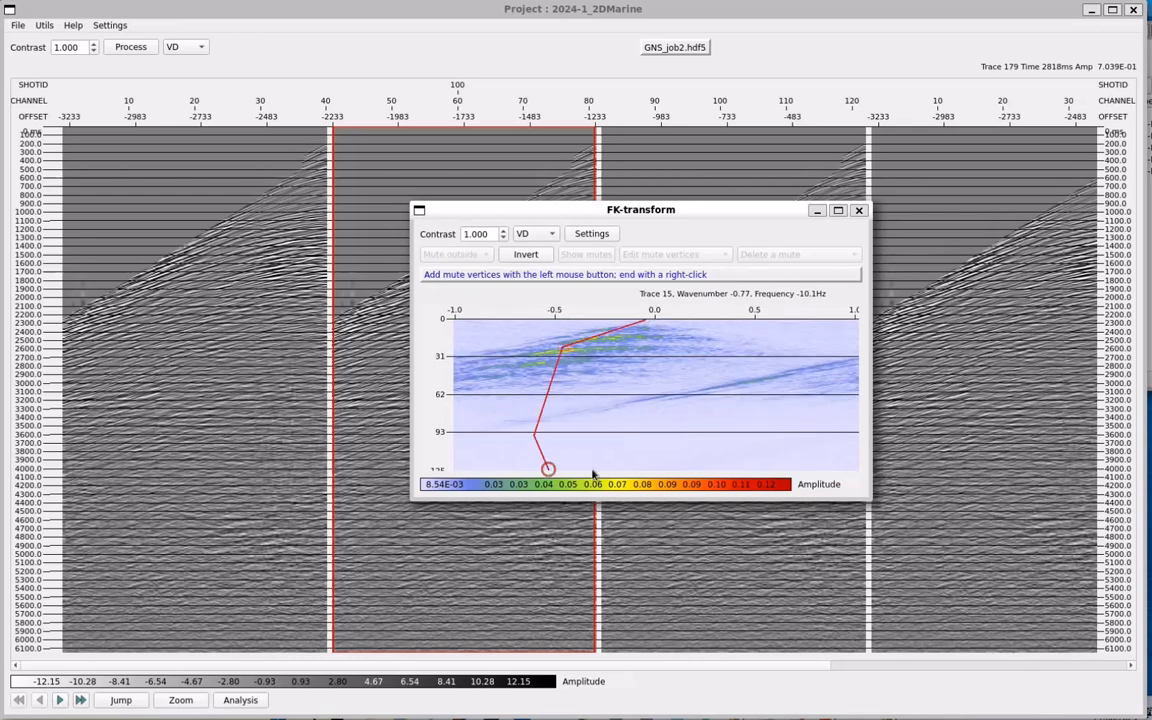
click(706, 468)
click(736, 440)
click(729, 383)
click(704, 340)
right_click(661, 321)
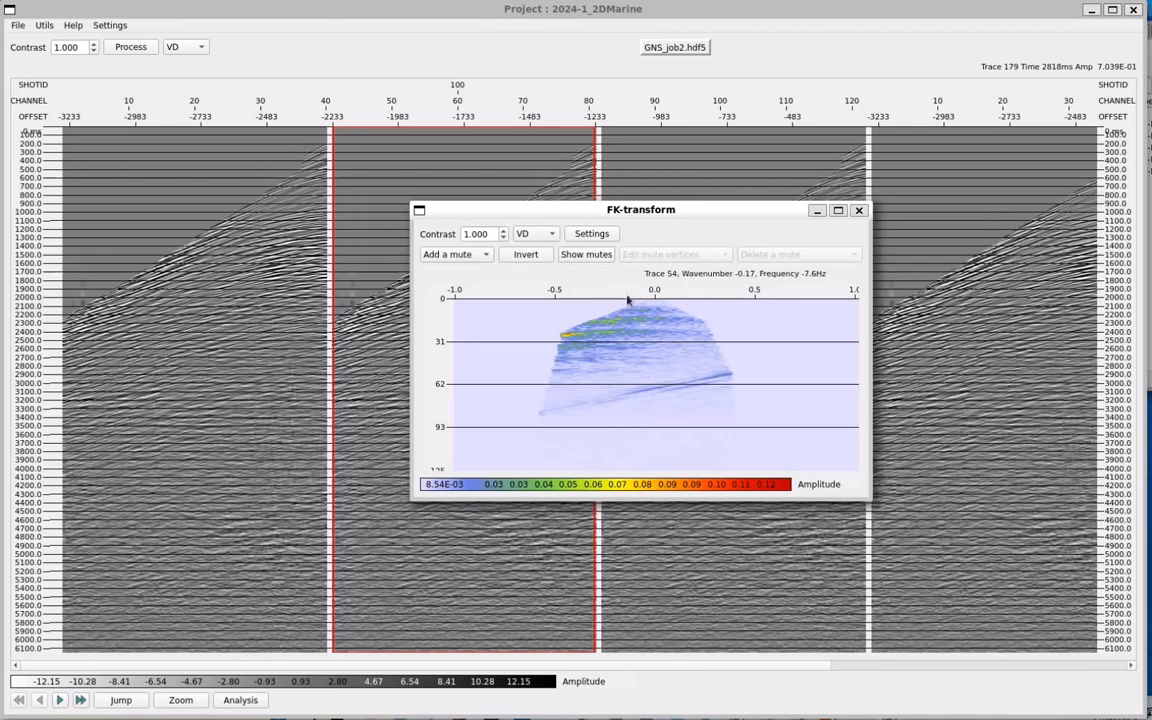
- Edit the FK mute's vertices, widening it outward to about wavenumber -0.5 near 19 Hz and about 0.43 near 51 Hz
click(588, 254)
click(622, 252)
click(645, 272)
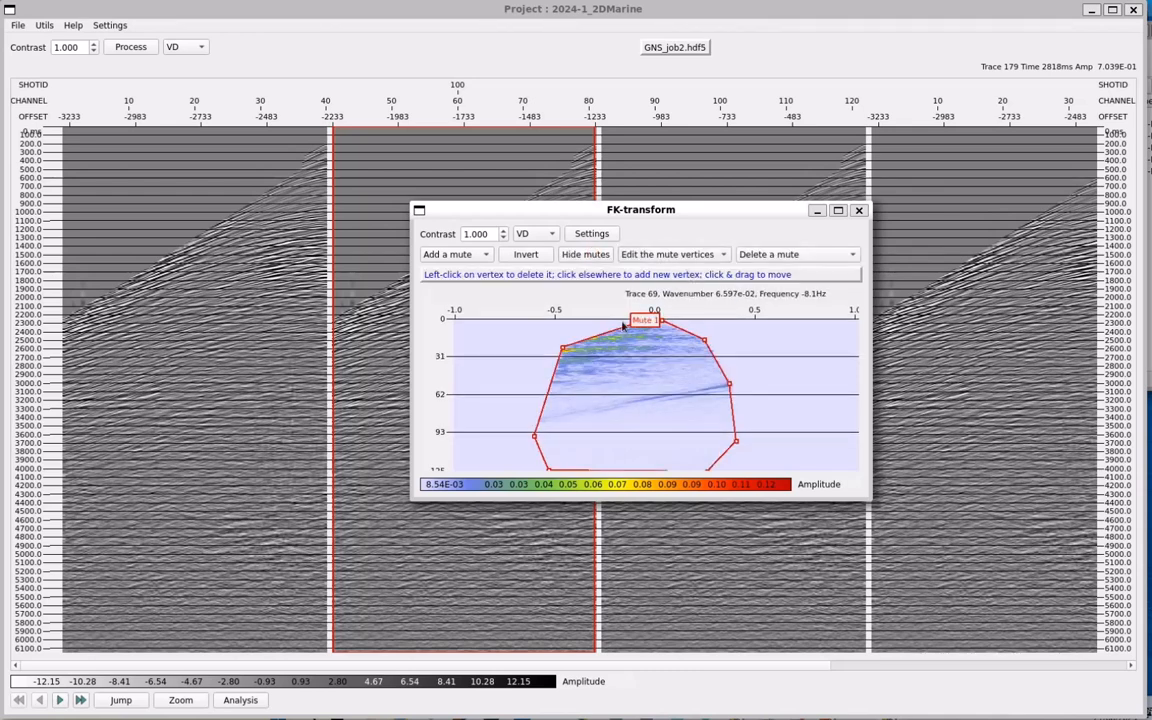
mouse_move(564, 349)
mouse_down()
mouse_move(553, 354)
mouse_move(550, 311)
mouse_move(556, 343)
mouse_up()
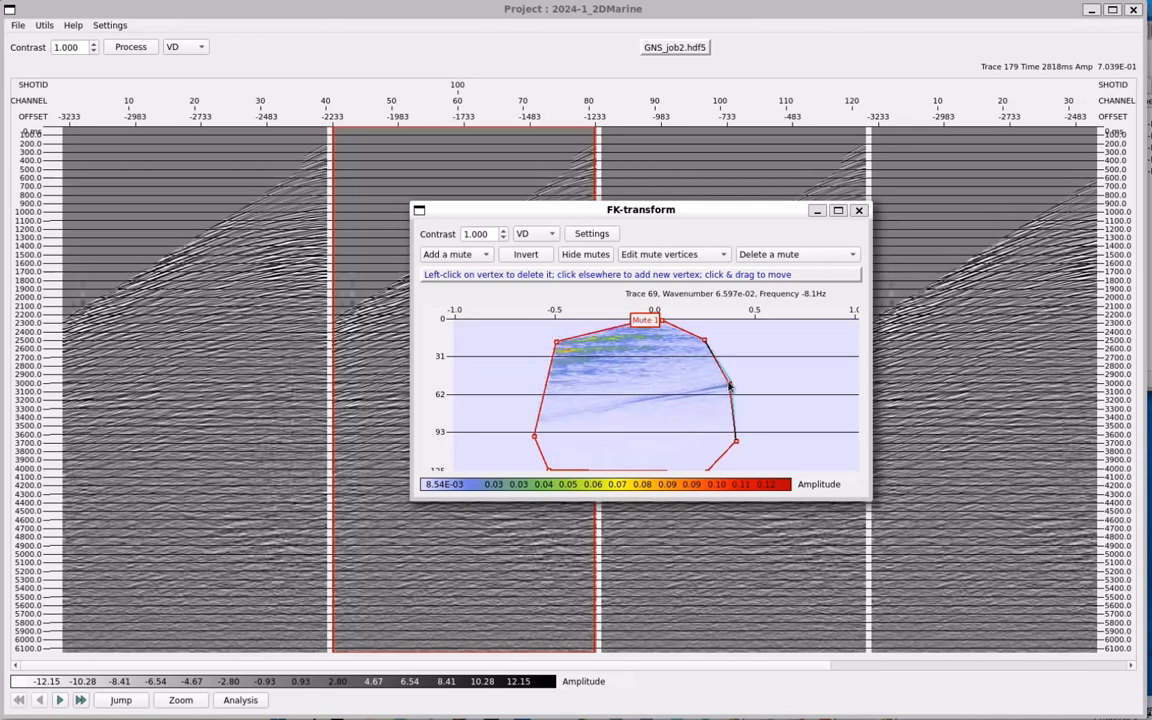
drag(727, 383, 740, 381)
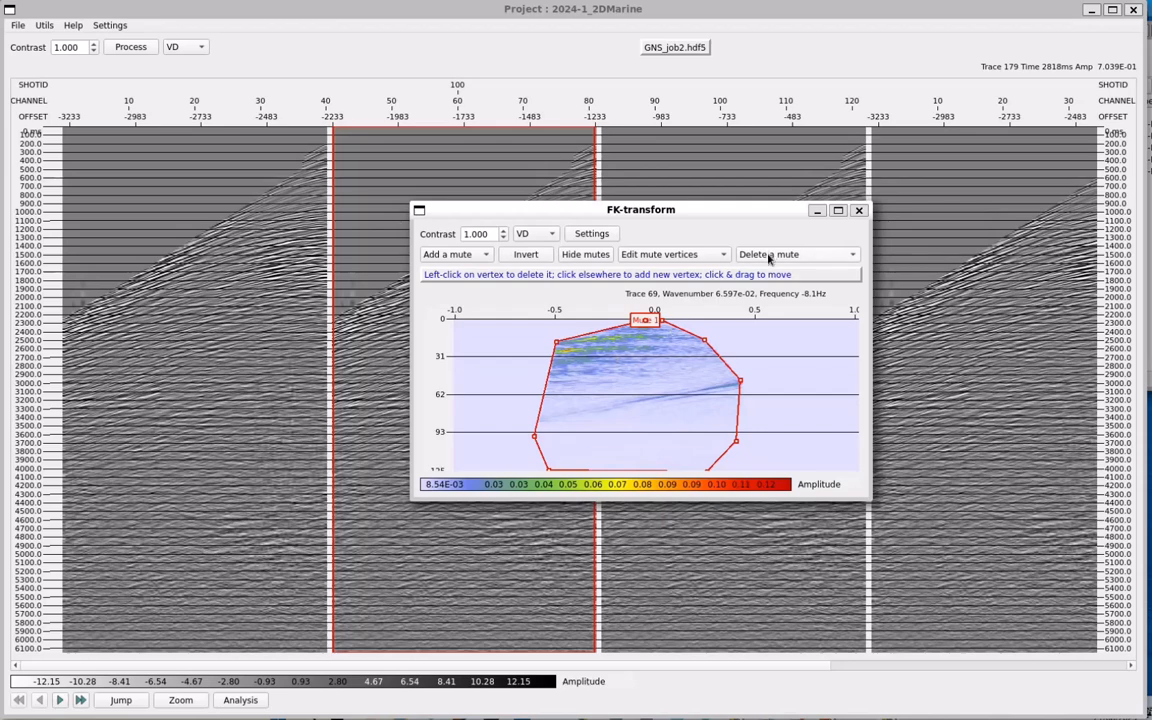
- Invert the muted FK transform and compare the original input, the inverted result and their difference for the shot gather
click(524, 256)
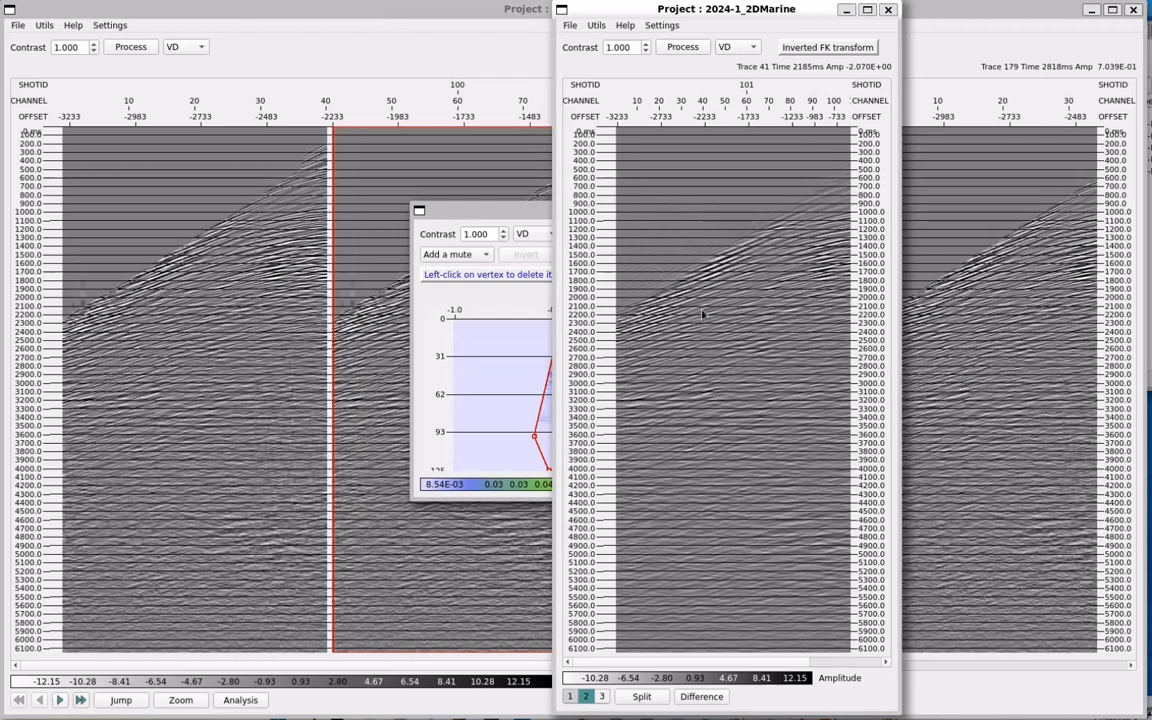
click(705, 313)
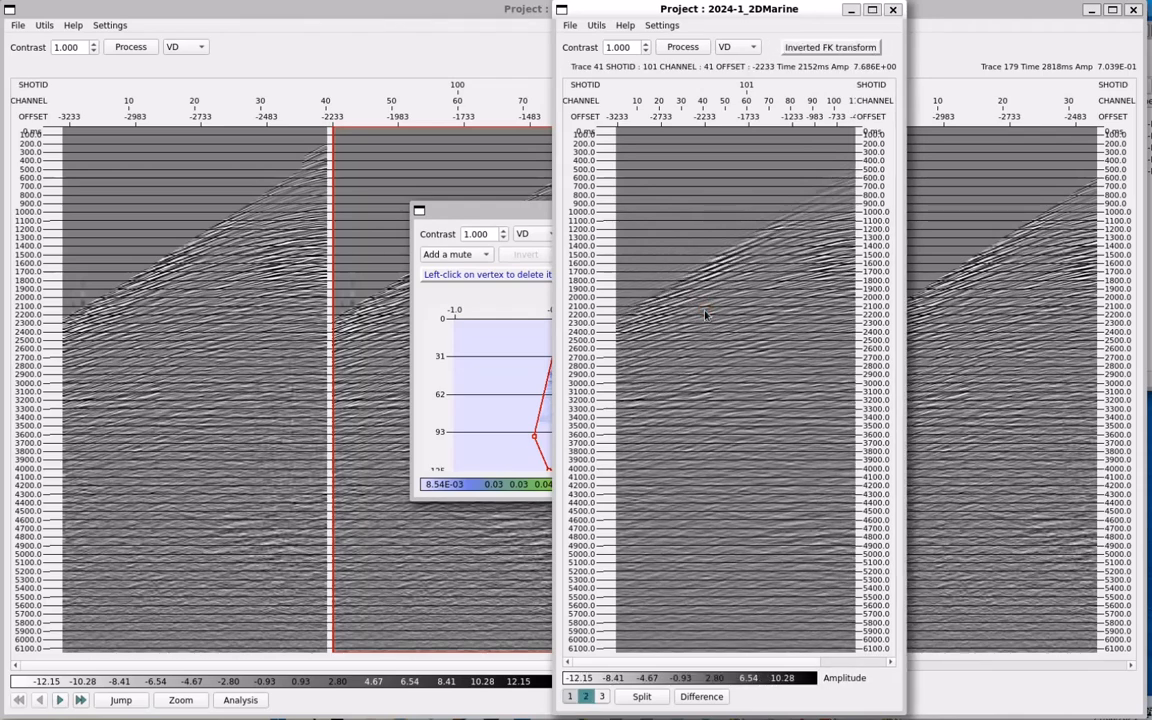
key(3)
key(1)
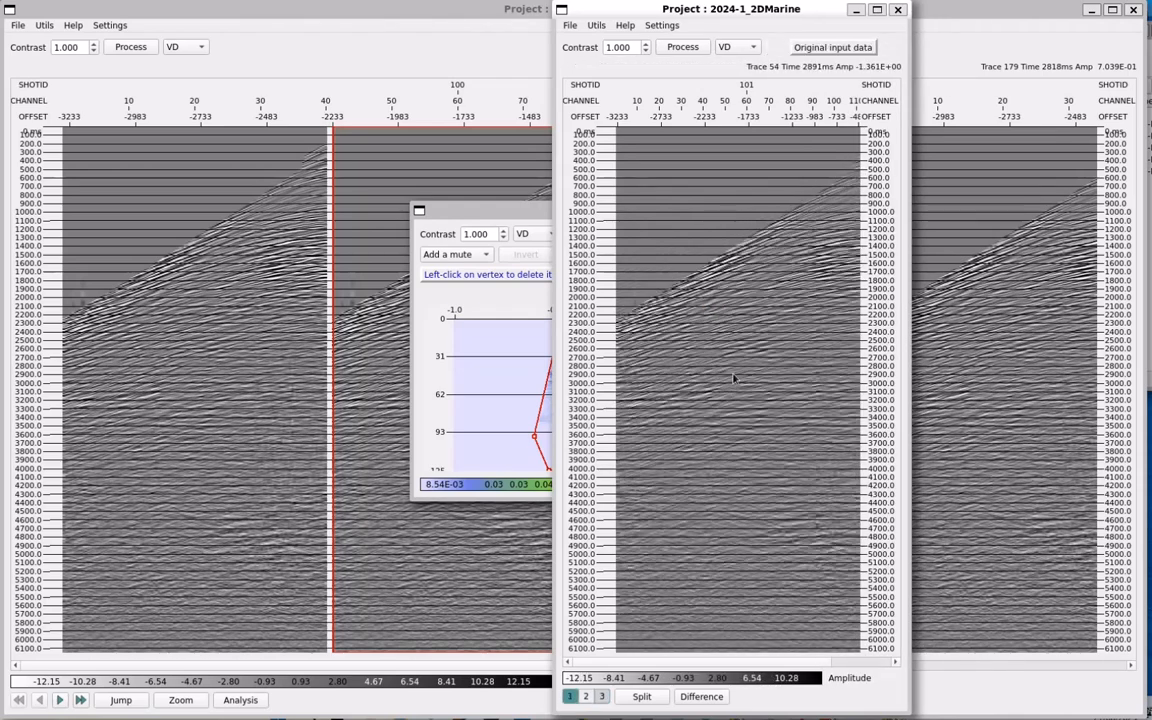
key(2)
key(1)
key(2)
key(3)
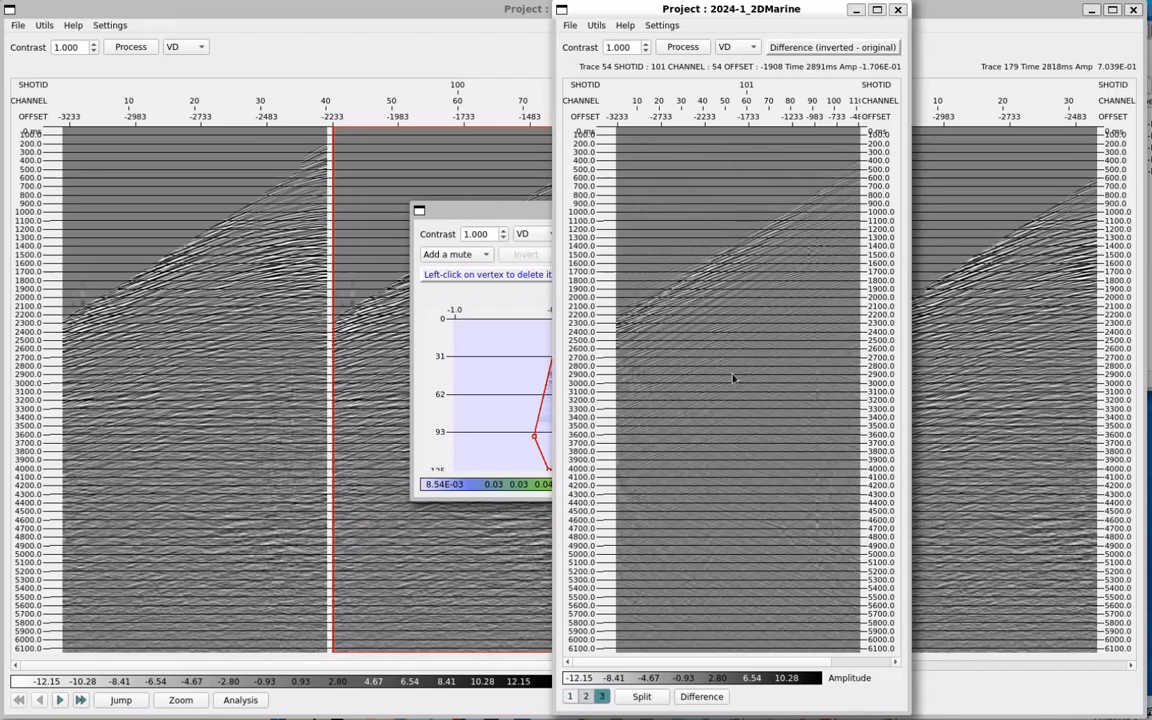
key(1)
key(Escape)
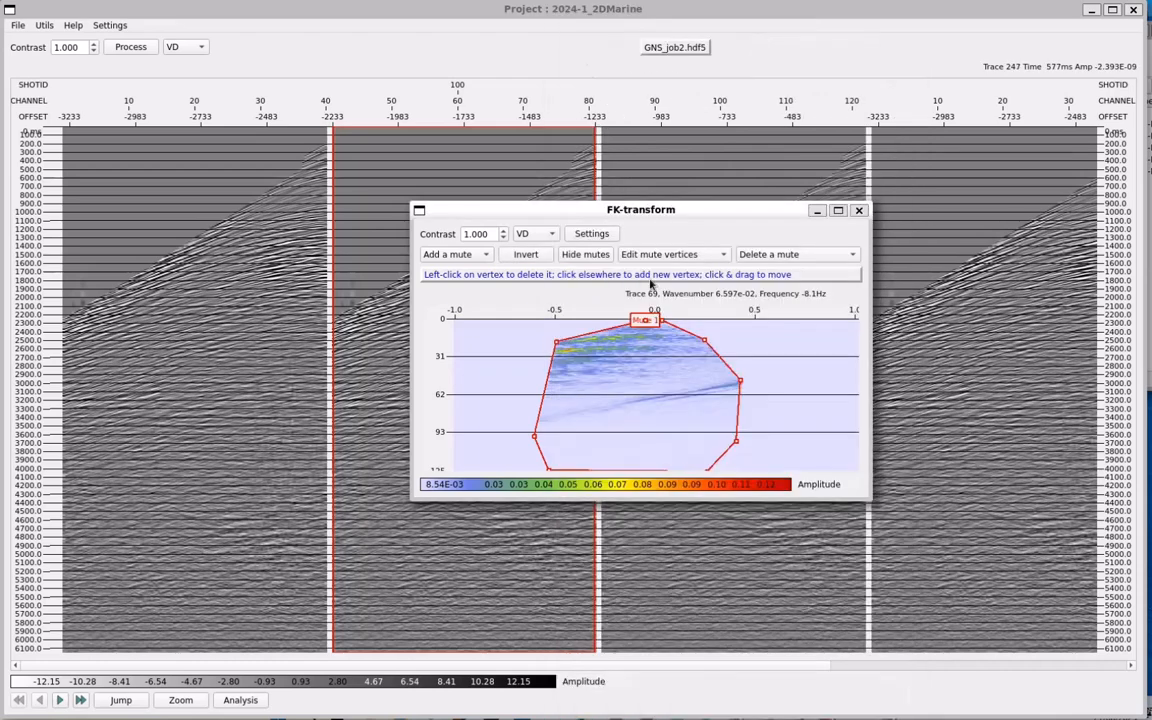
- Delete the mute function from the FK spectrum and dismiss the FK-transform window
click(765, 256)
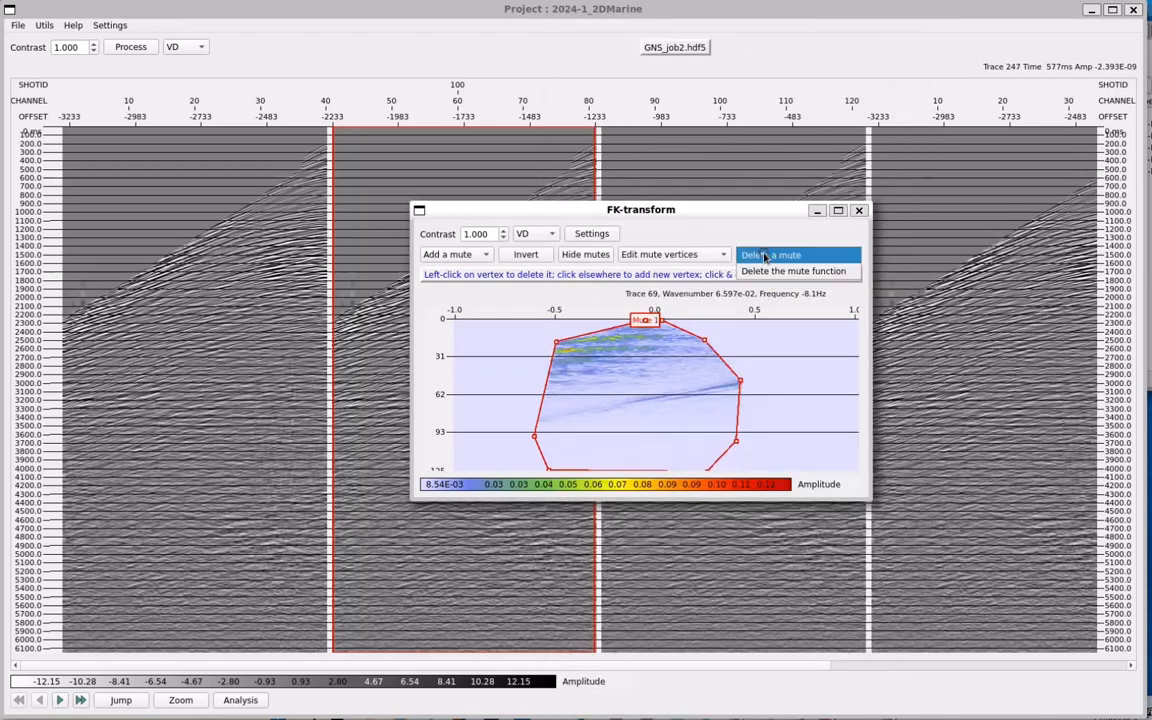
click(766, 270)
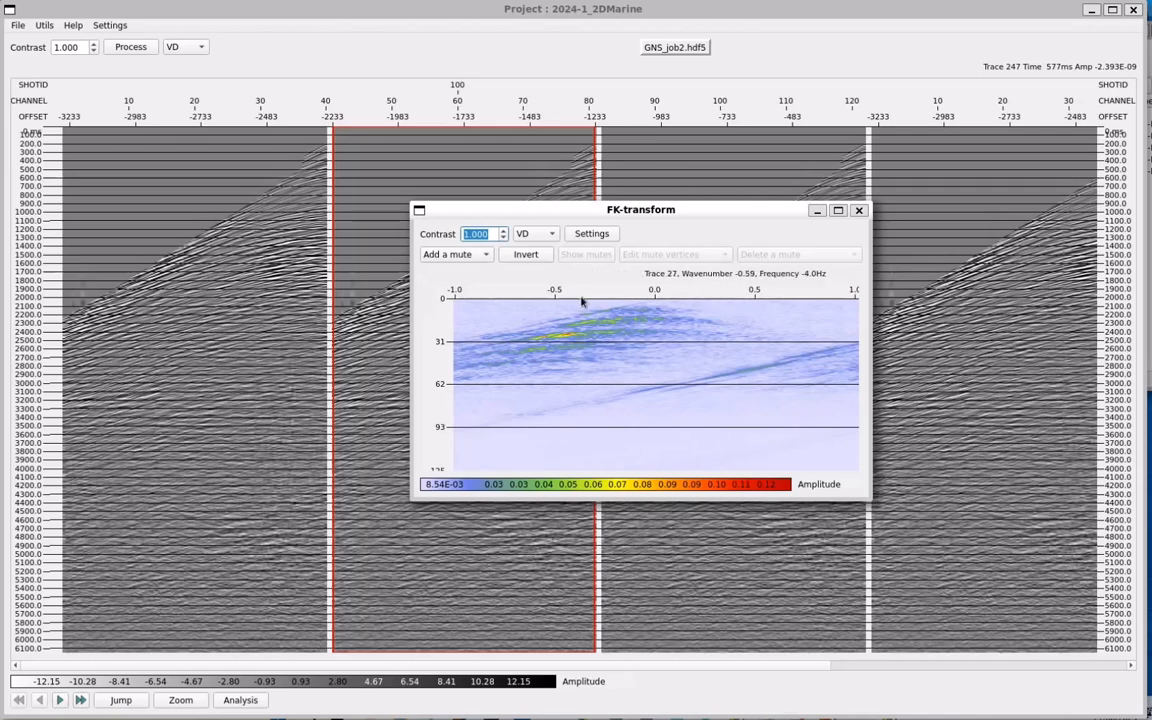
key(Escape)
- Open a Tau-P transform (XT) analysis window for the second displayed shot gather
right_click(486, 289)
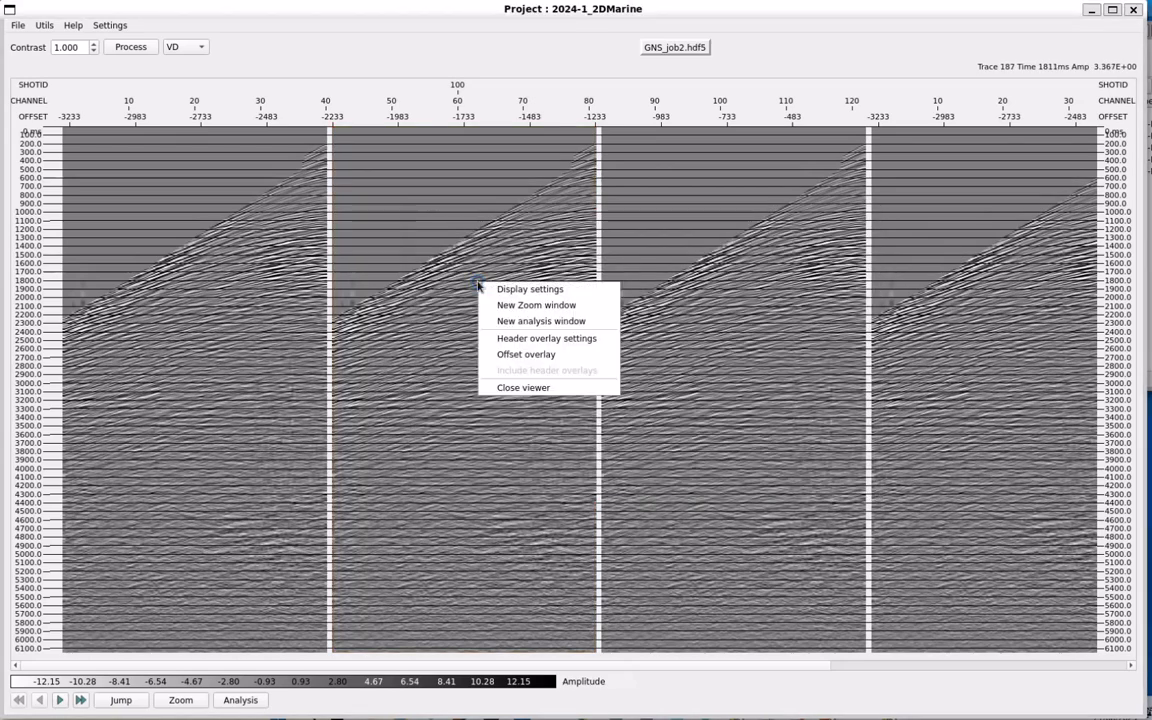
click(497, 321)
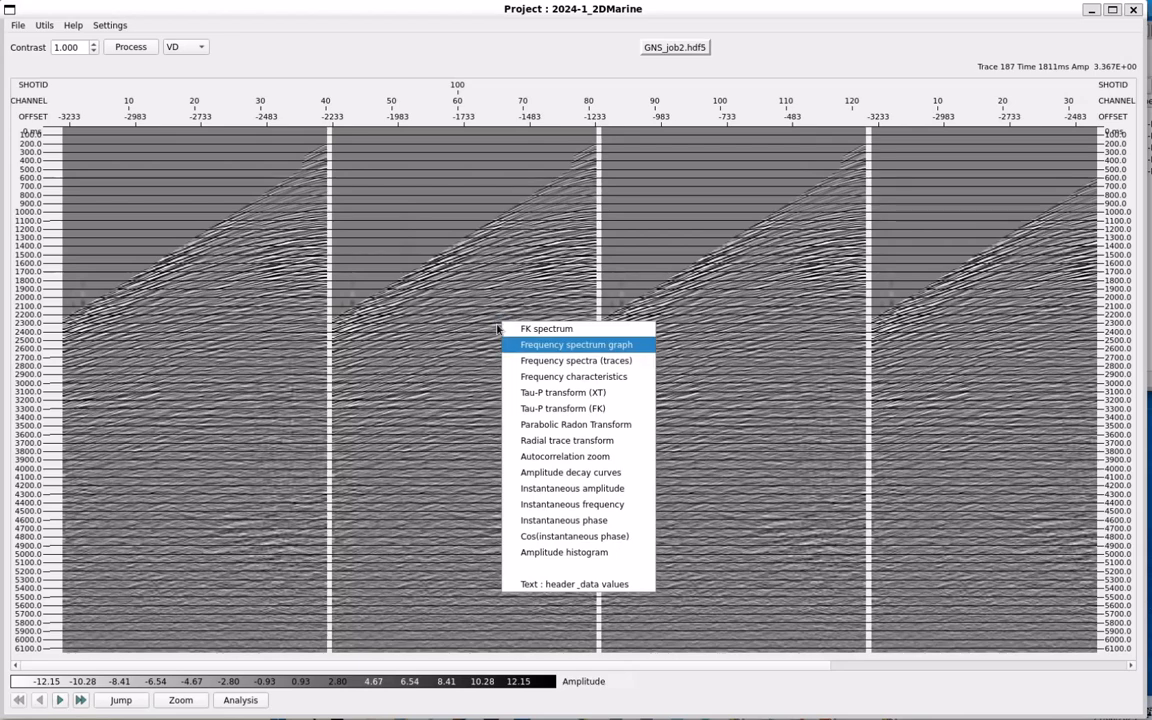
click(567, 396)
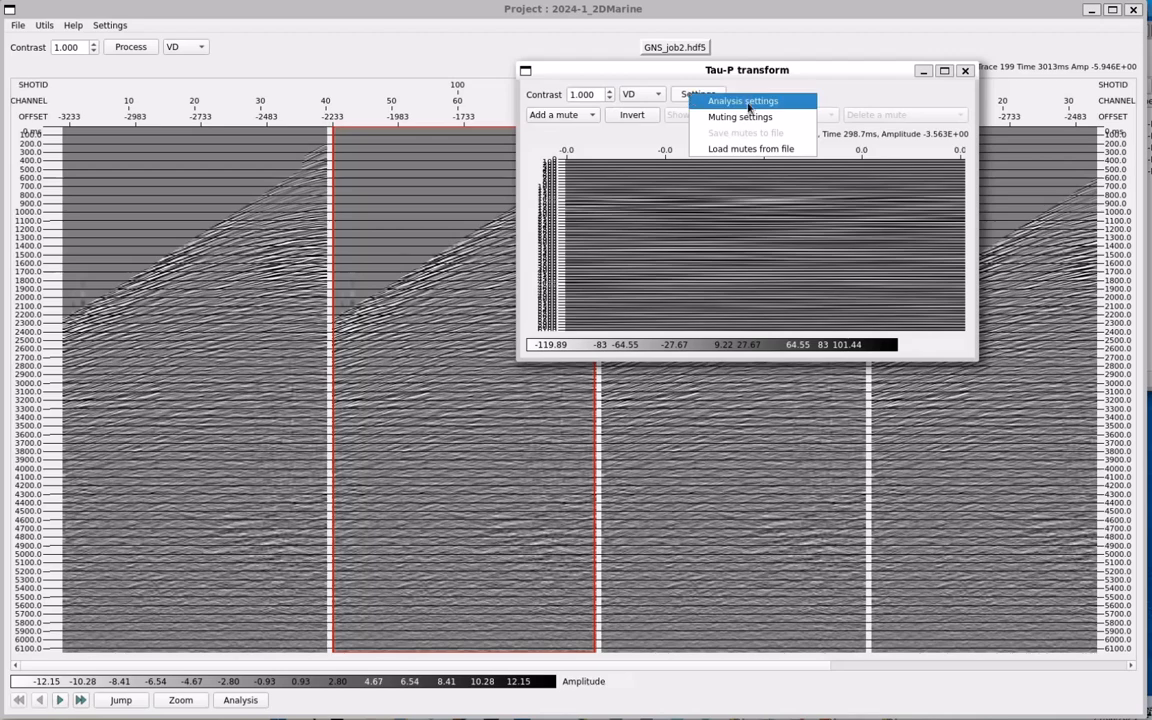
- Set the Tau-P velocity range to -1500 3000 and enlarge the Tau-P transform window
click(744, 105)
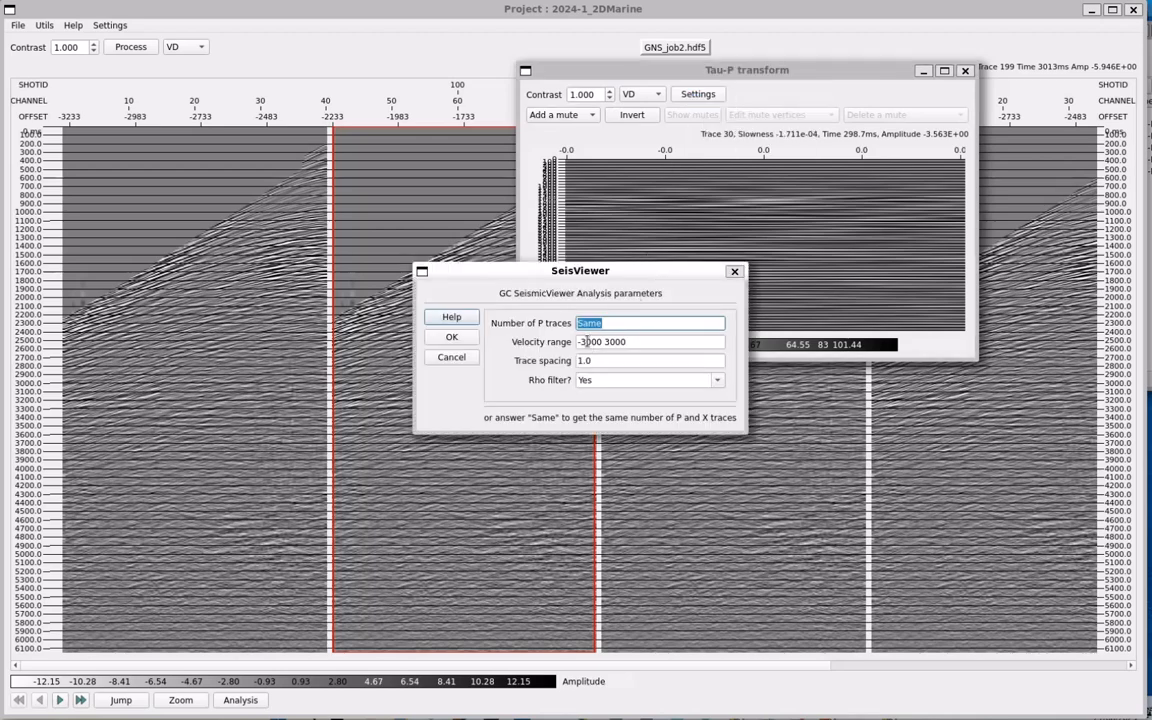
drag(593, 342, 583, 342)
text(15)
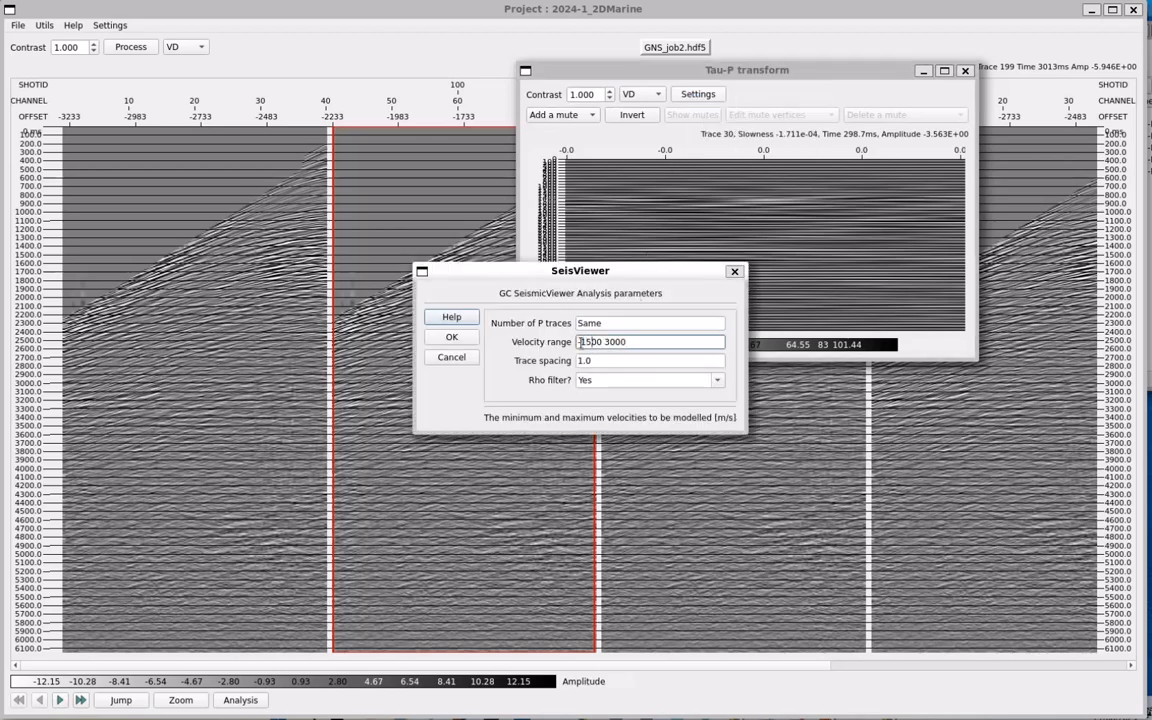
key(Return)
drag(518, 359, 393, 561)
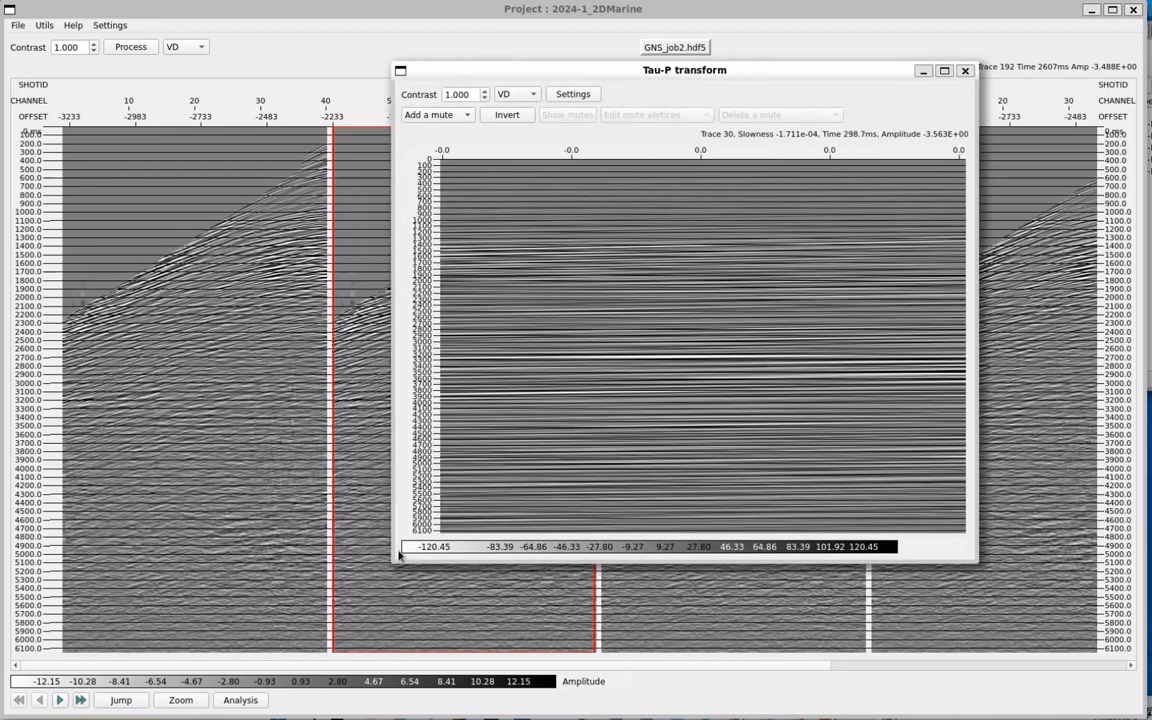
- Add a Mute below function to the Tau-P transform, running from about 700 ms at both edges down to 6100 ms around the centre
click(453, 116)
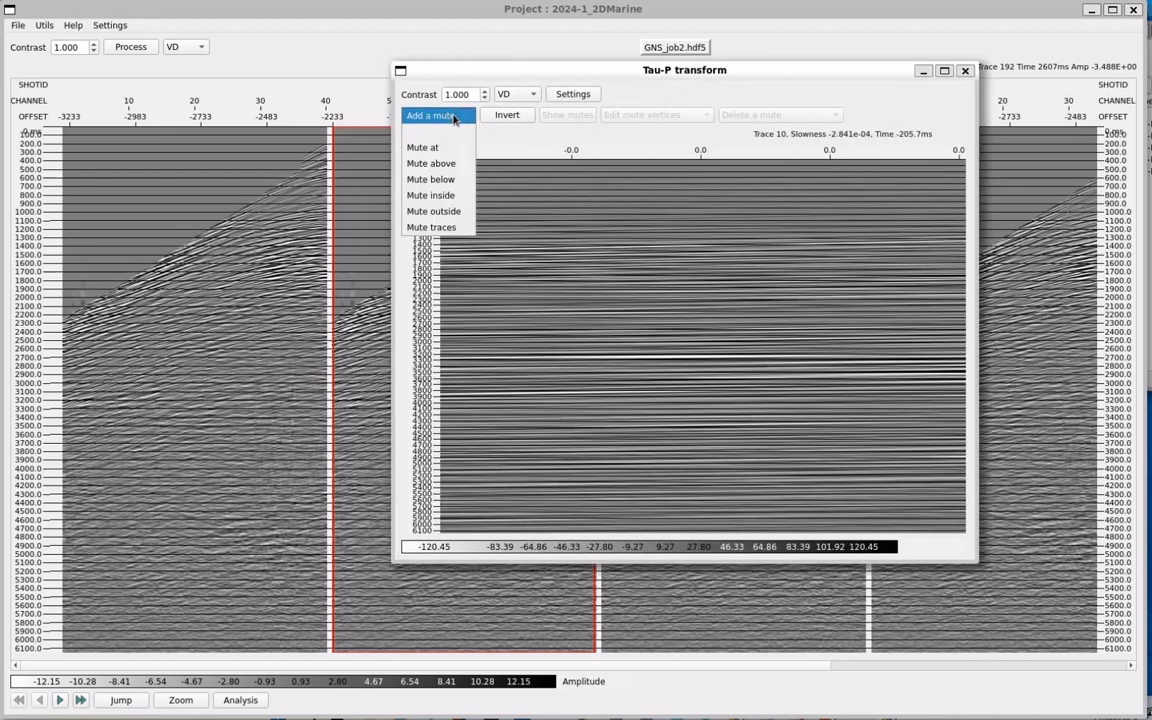
click(430, 180)
right_click(437, 222)
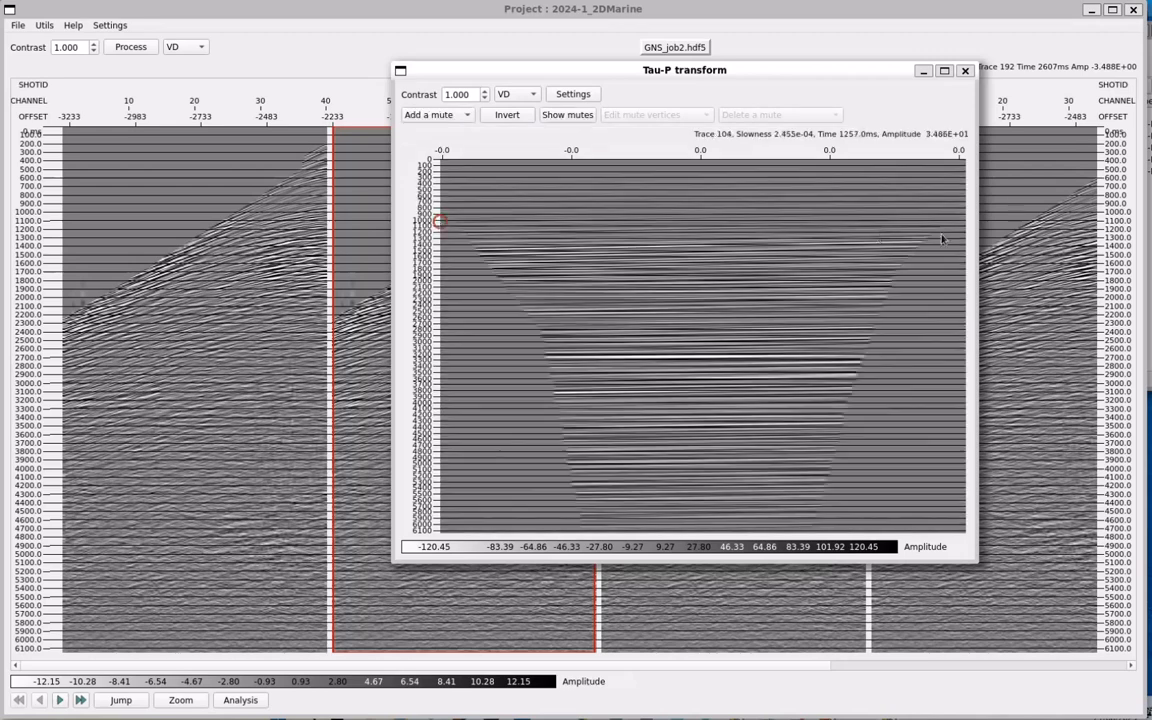
- Invert the muted Tau-P transform and compare the original input, inverted result and difference, then dismiss the comparison window
click(503, 116)
click(320, 446)
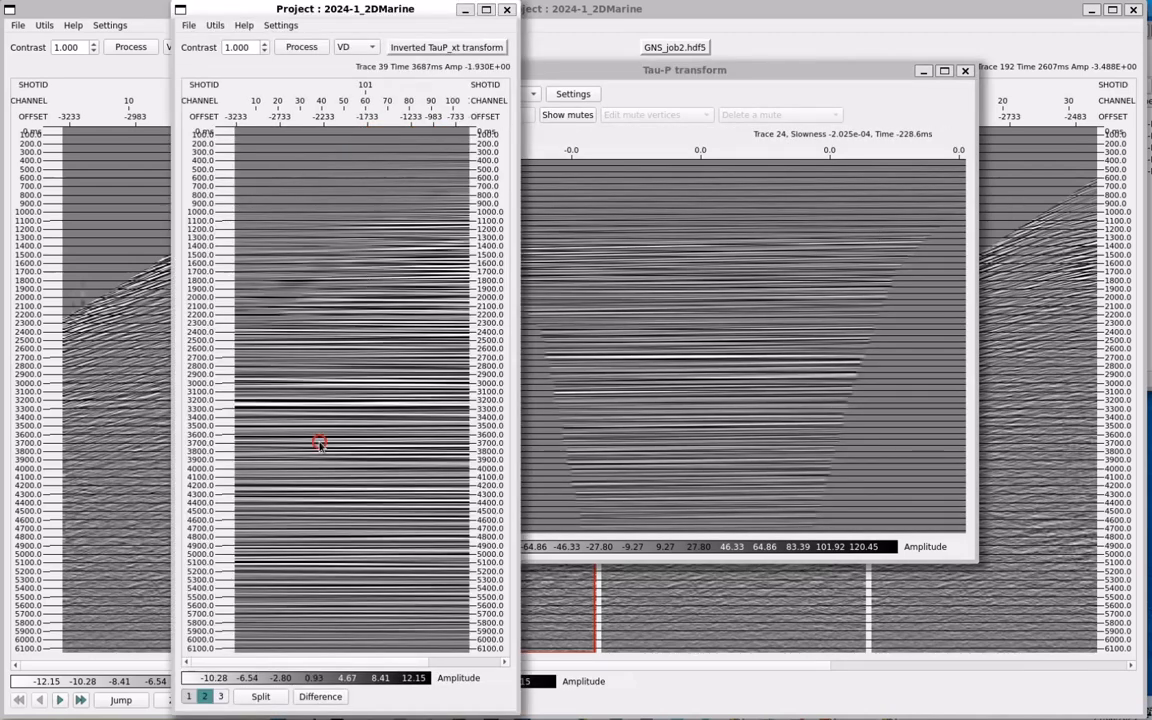
key(2)
key(1)
key(2)
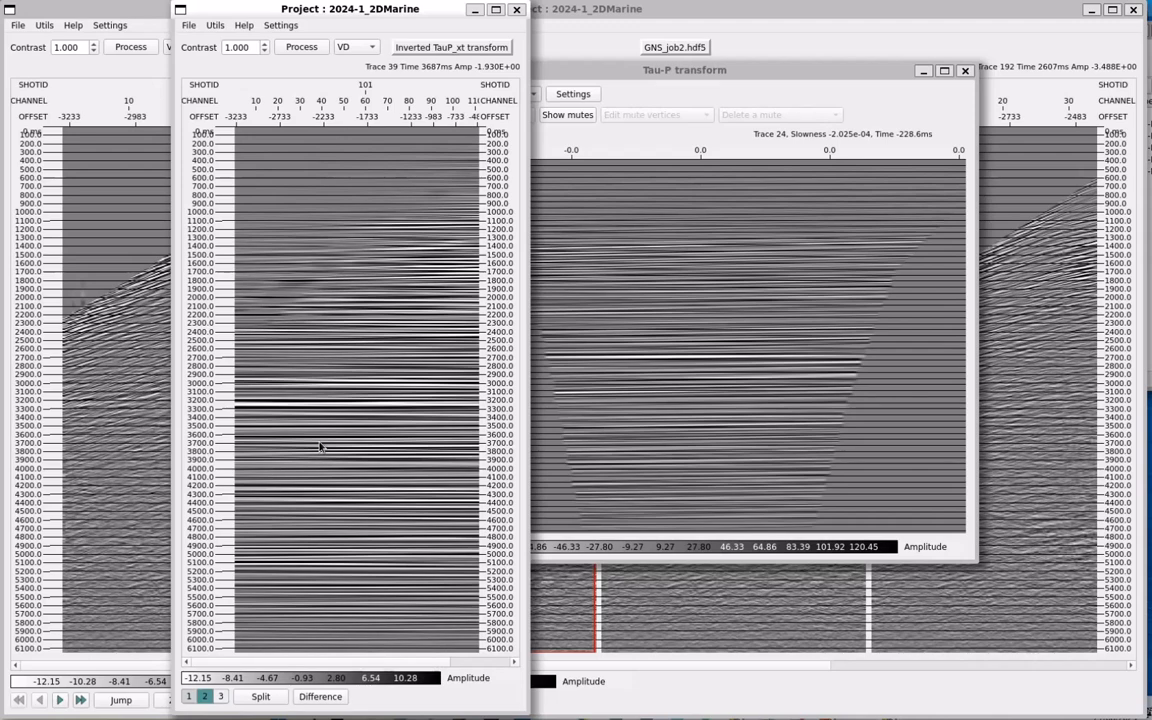
key(3)
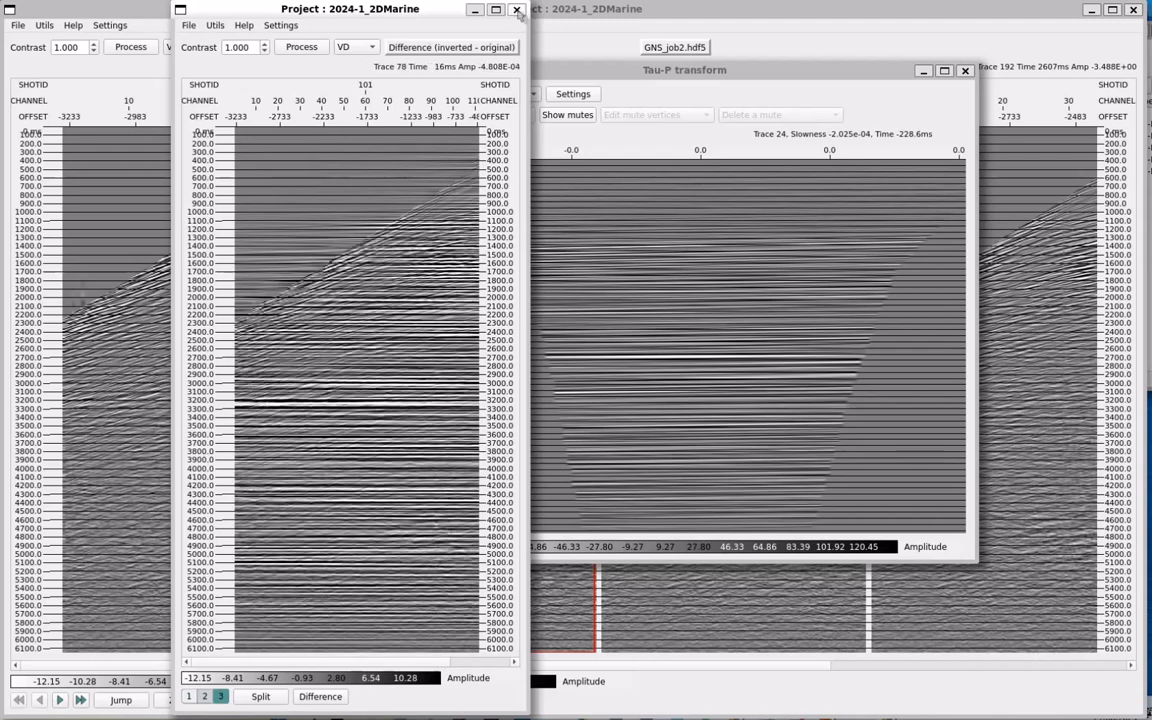
click(474, 9)
- Show the Tau-P mute and edit its vertices, lowering the first to about 1400 ms, raising the next to 1800 ms and narrowing the high-slowness side
click(446, 117)
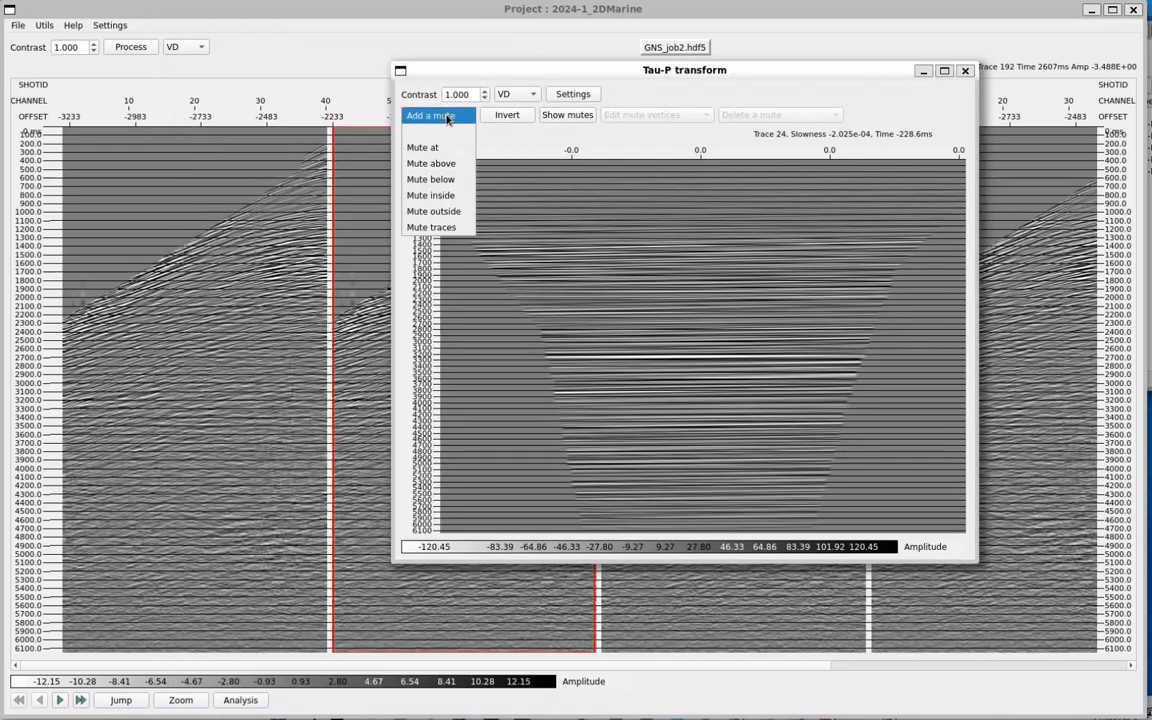
click(510, 112)
click(567, 115)
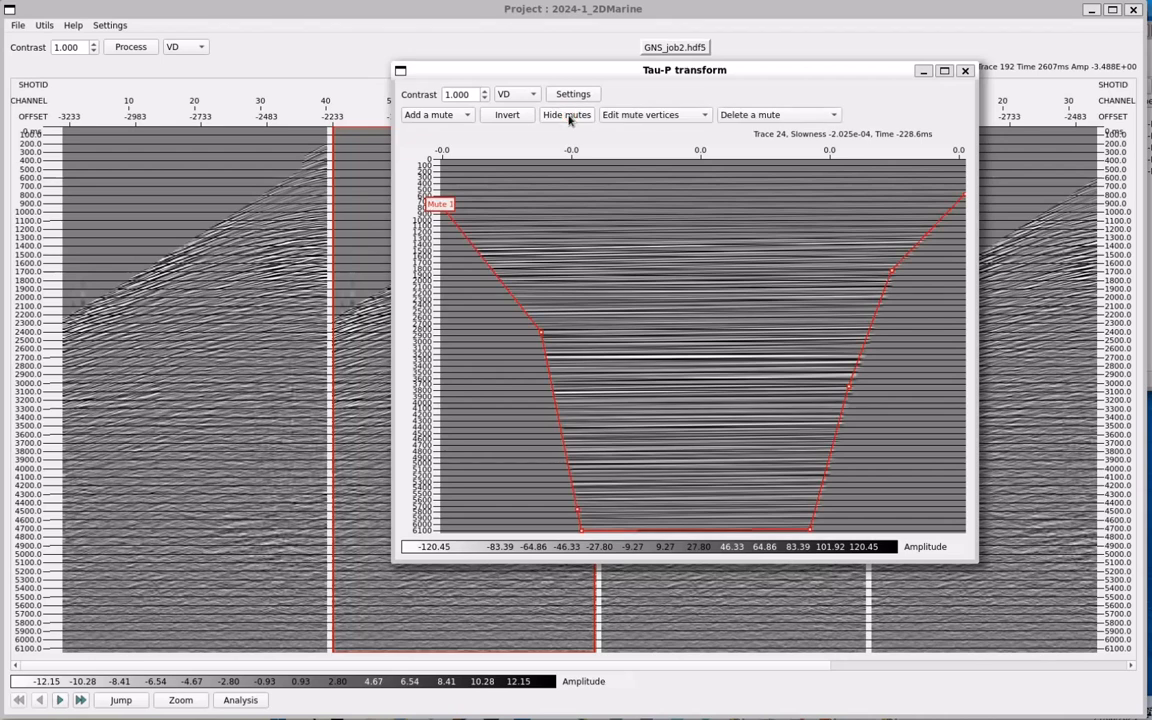
click(652, 118)
click(590, 128)
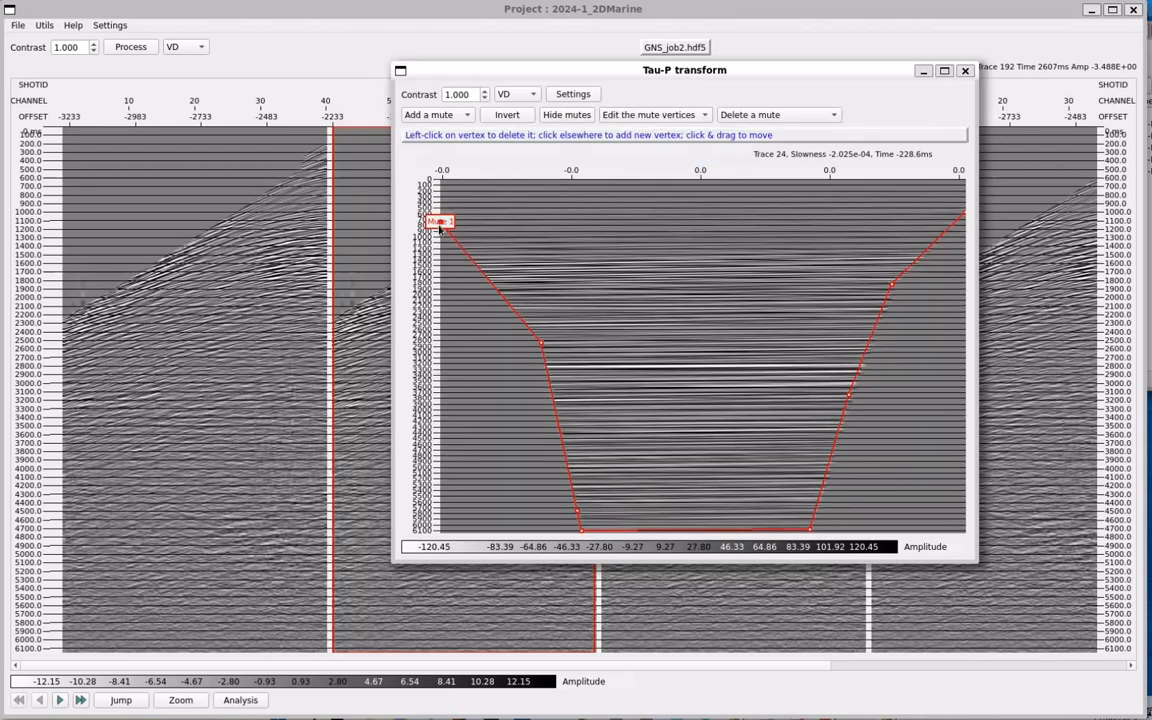
drag(441, 260, 442, 261)
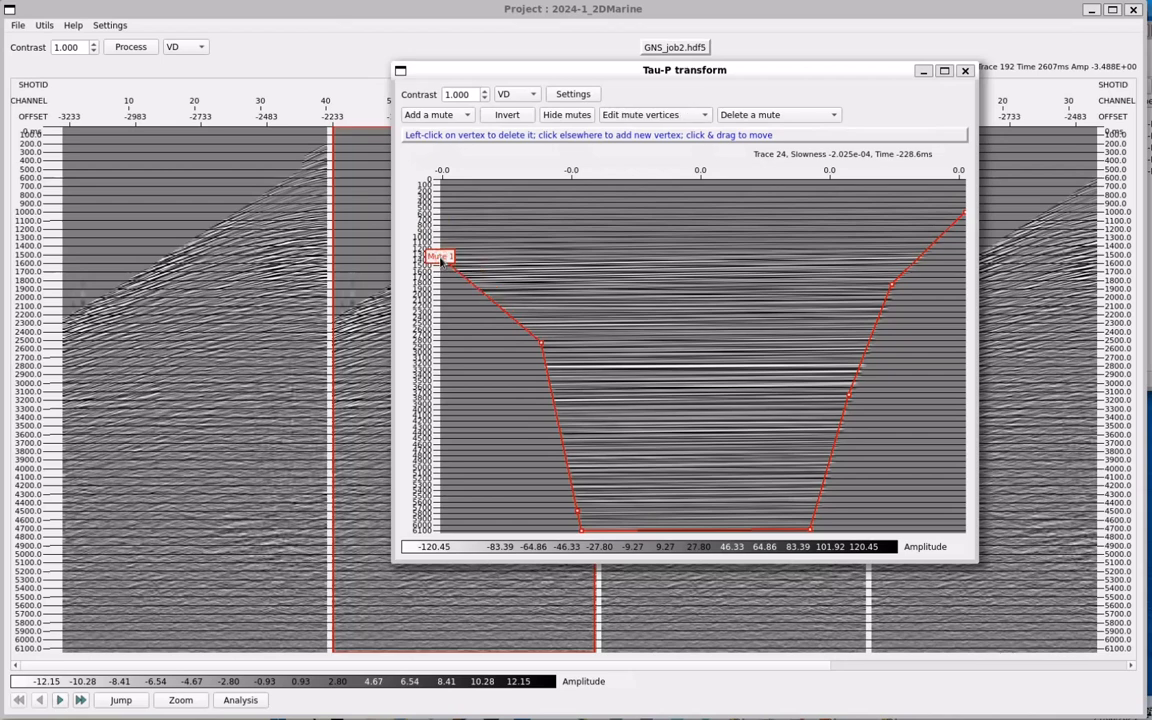
drag(541, 342, 545, 285)
drag(892, 285, 845, 288)
drag(849, 394, 804, 394)
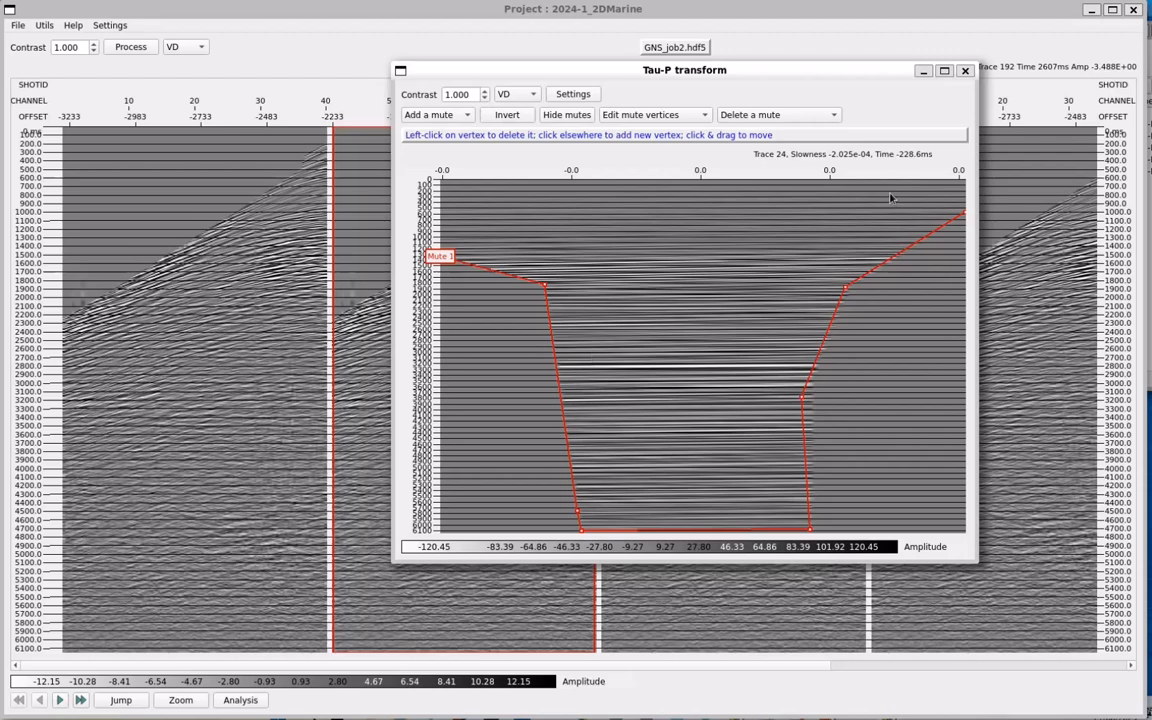
- Delete the mute function from the Tau-P transform
click(775, 114)
click(780, 136)
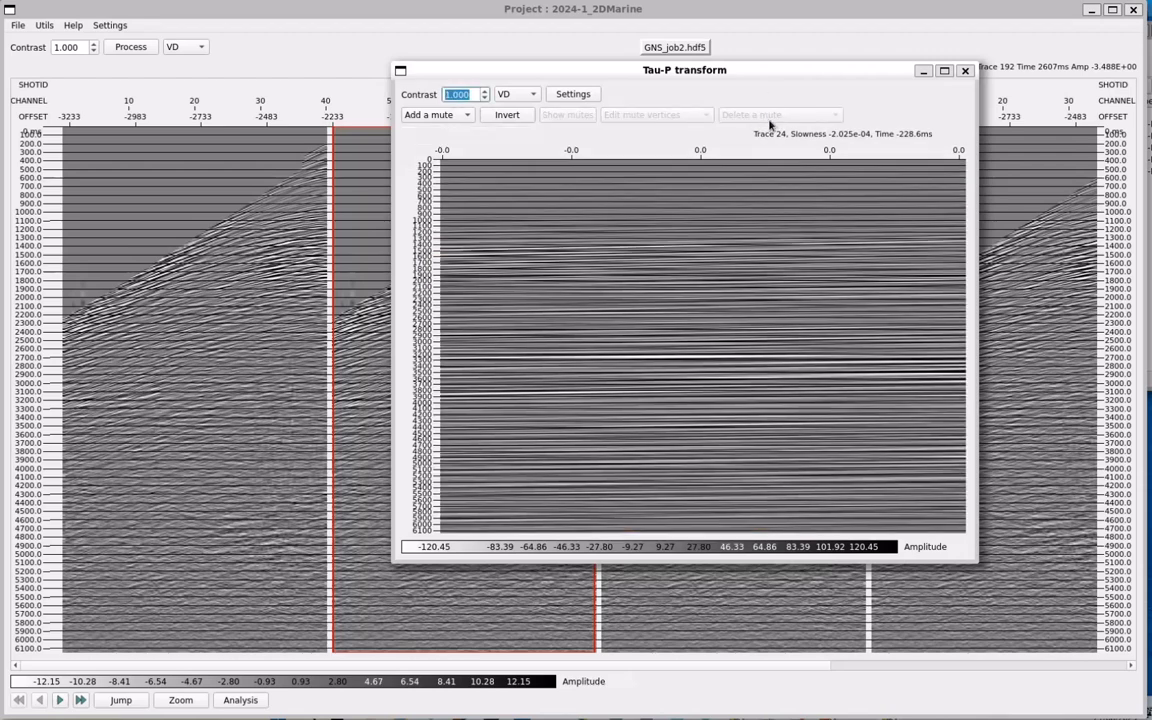
- Open an Autocorrelation zoom on the second shot gather for a window across its traces ending at about 5600 ms
right_click(568, 416)
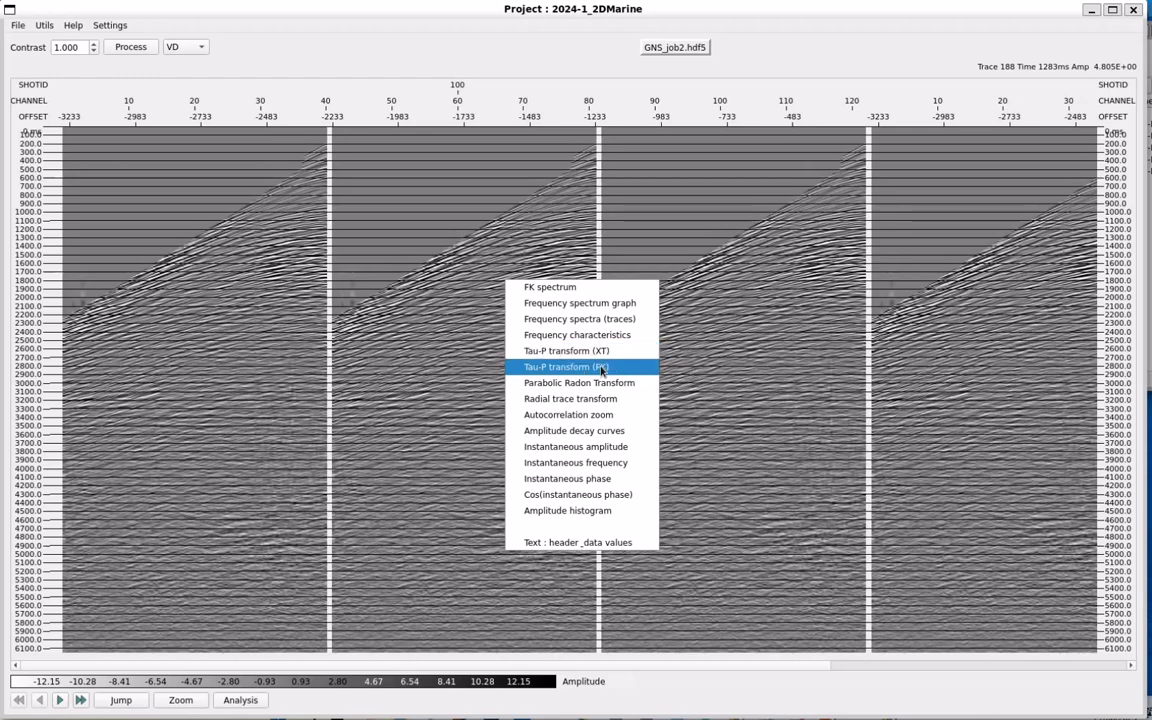
click(570, 415)
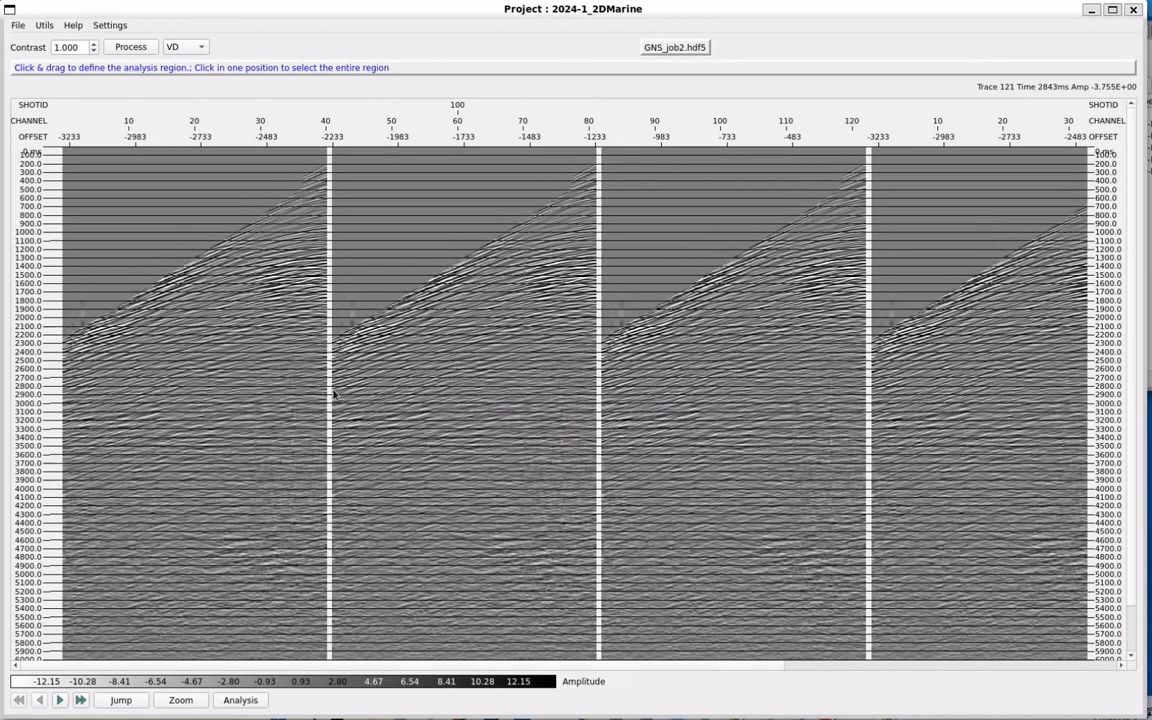
drag(355, 406, 596, 627)
- Set the autocorrelation lag time to 1000 ms
click(237, 64)
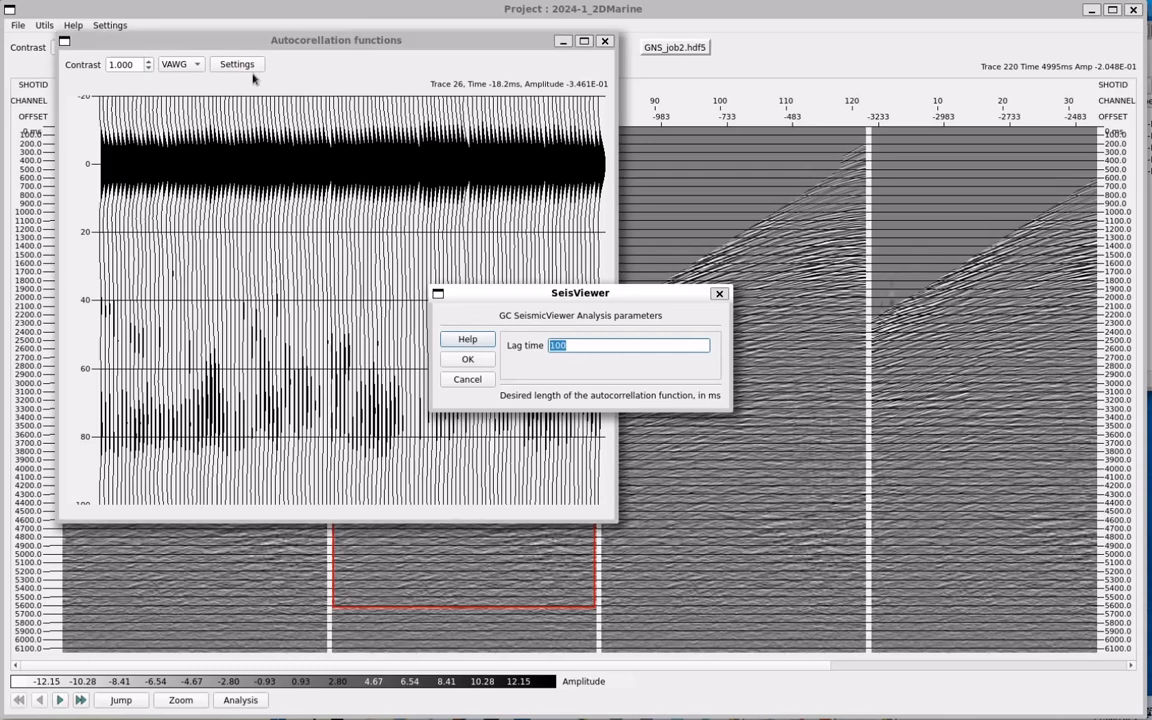
click(574, 346)
text(0)
click(467, 359)
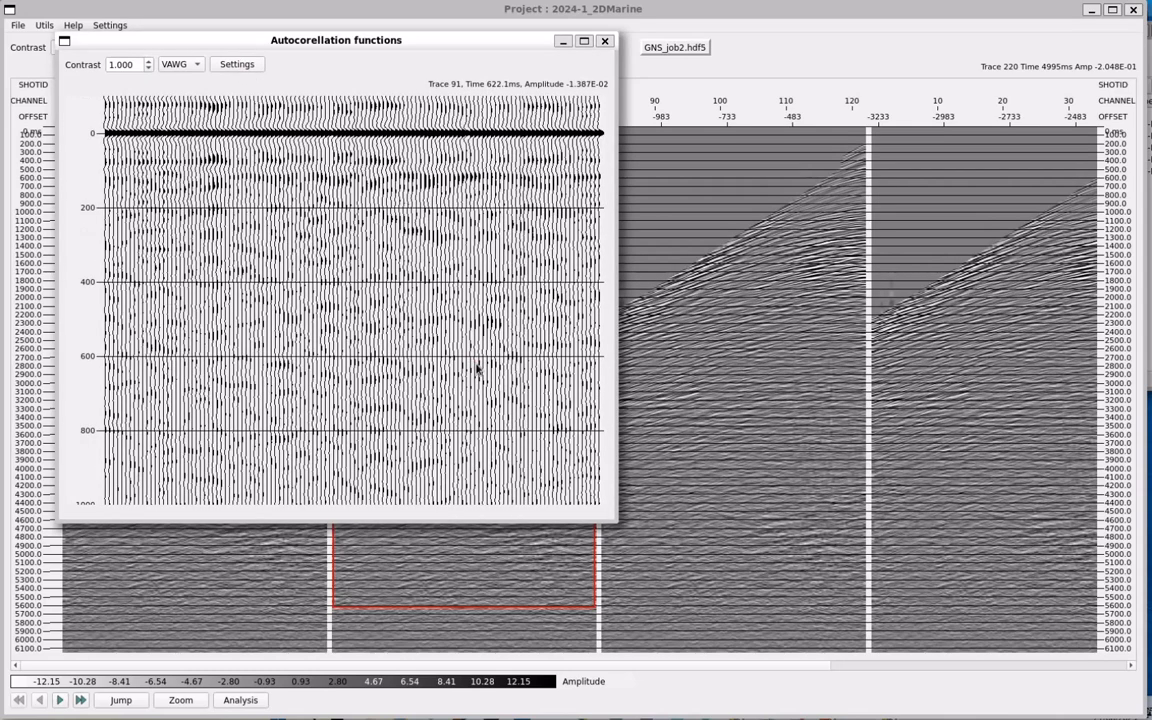
- List the header and data values for channels 31 to 40 of the second shot from about 2656 ms, and dismiss the listing
right_click(423, 416)
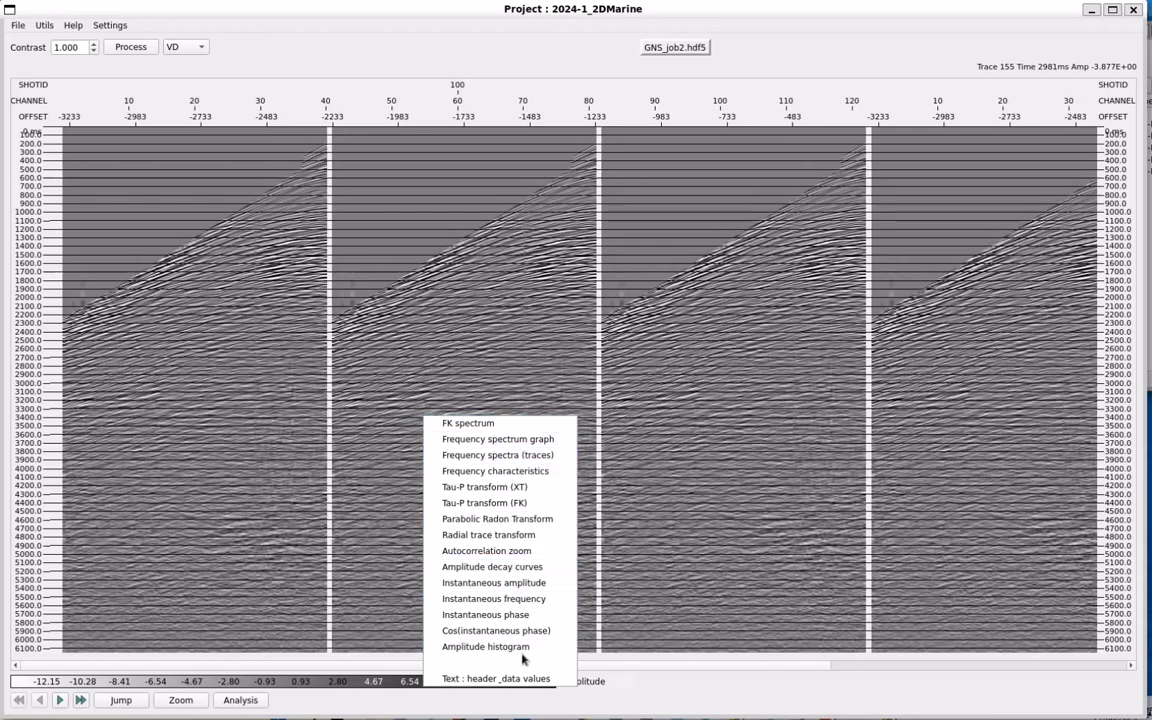
click(490, 678)
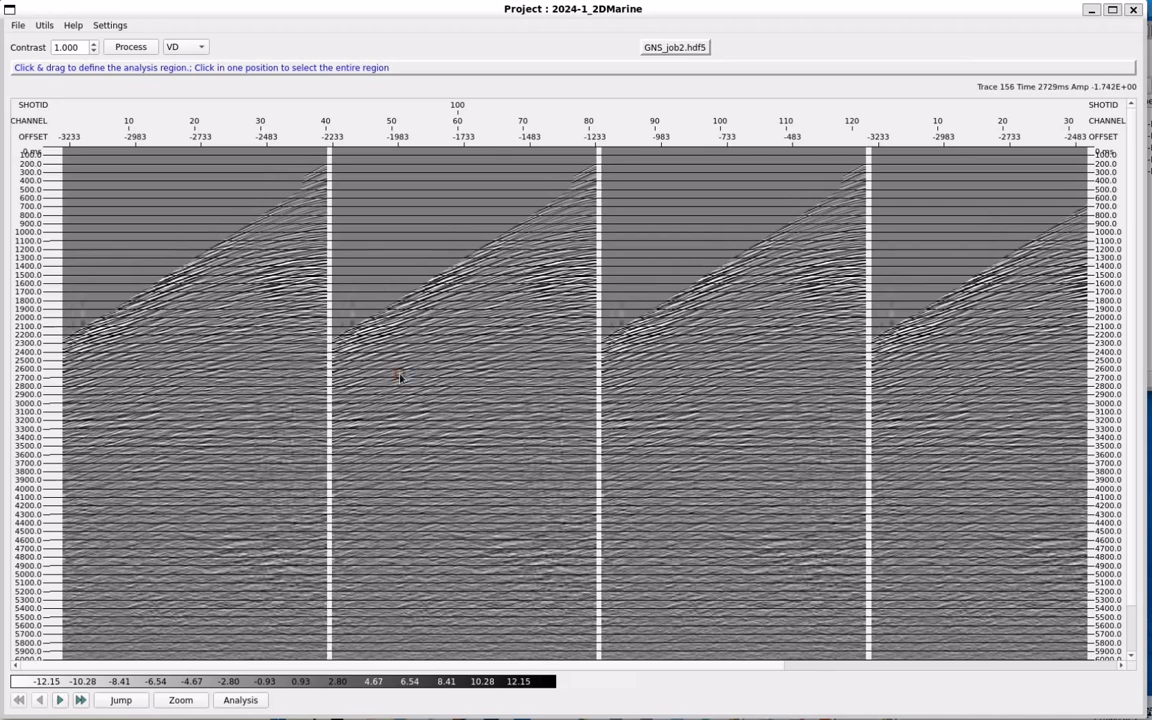
drag(398, 377, 426, 392)
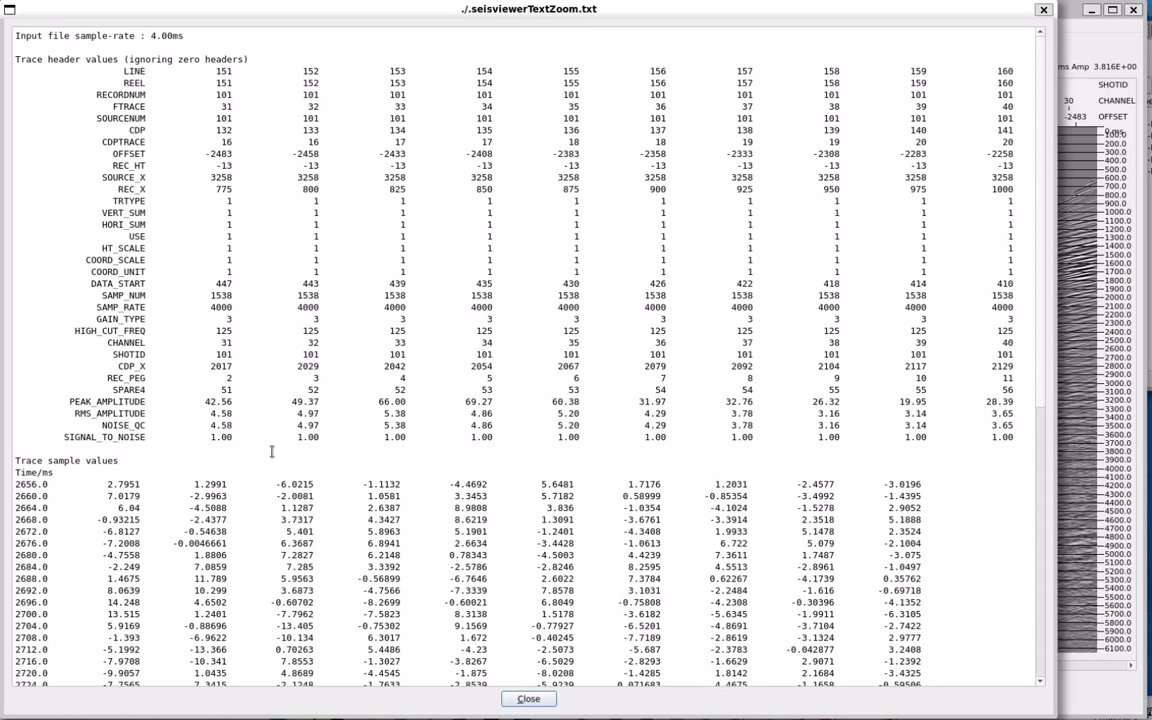
click(1043, 9)
- Choose the RMS_AMPLITUDE trace header as the first header overlay graph for the shot gathers
right_click(404, 320)
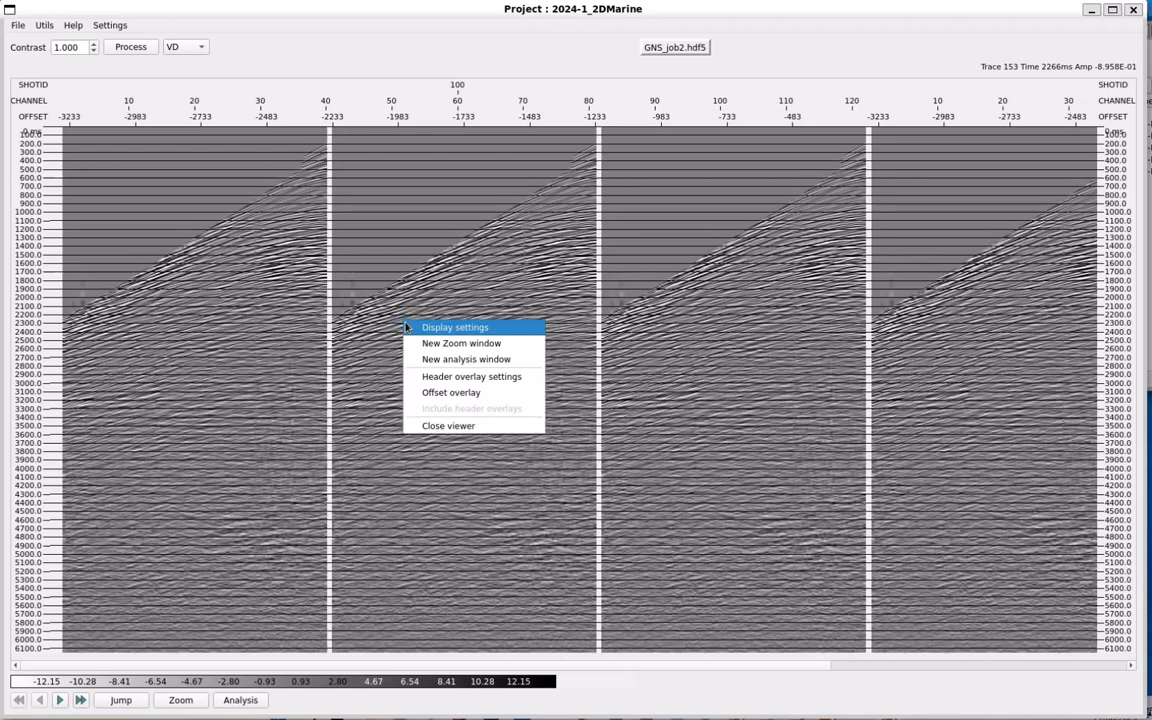
click(420, 376)
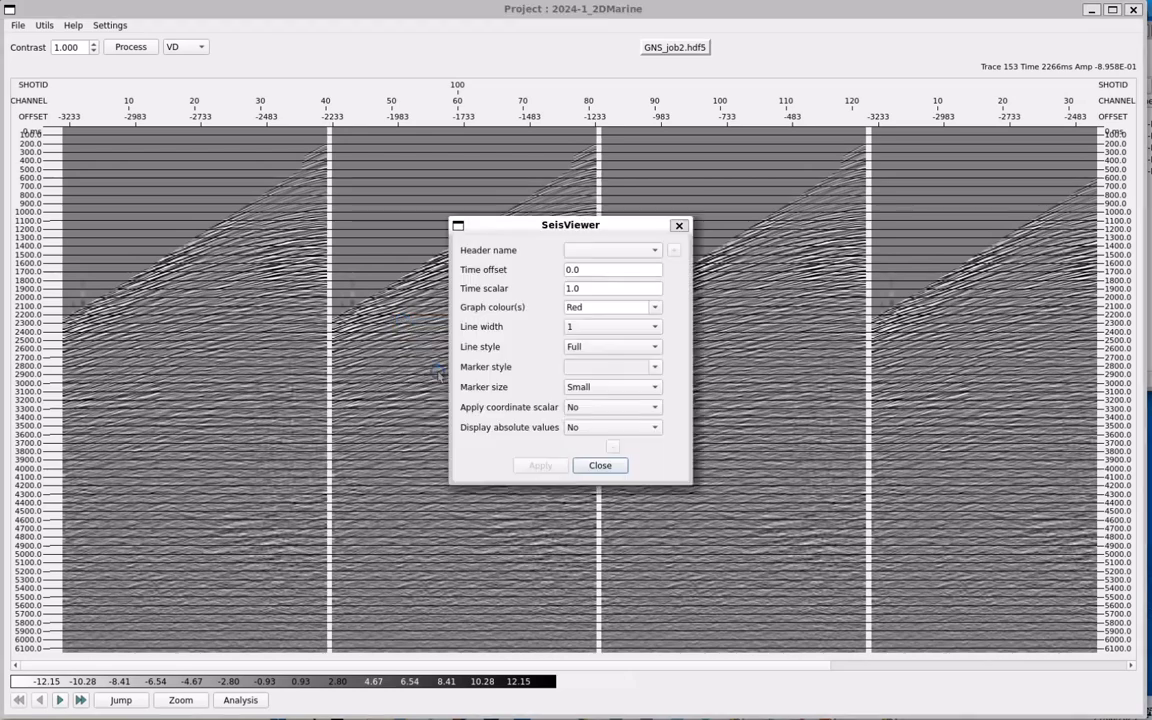
click(600, 250)
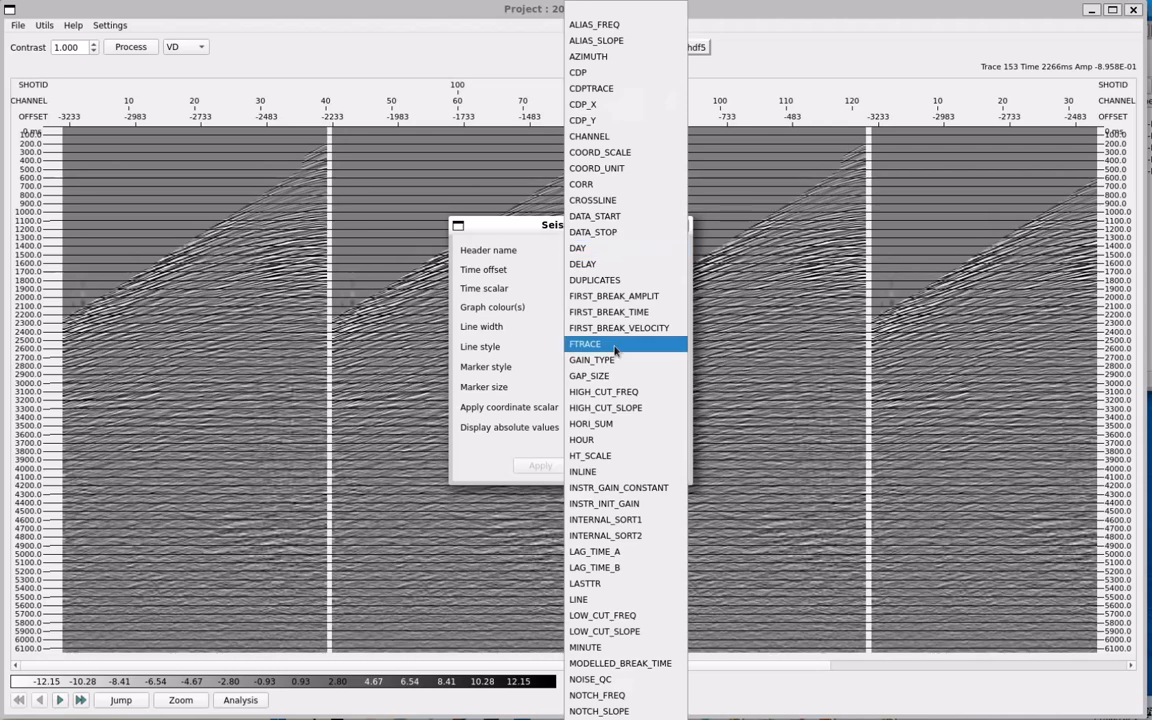
scroll(620, 260, down, 12)
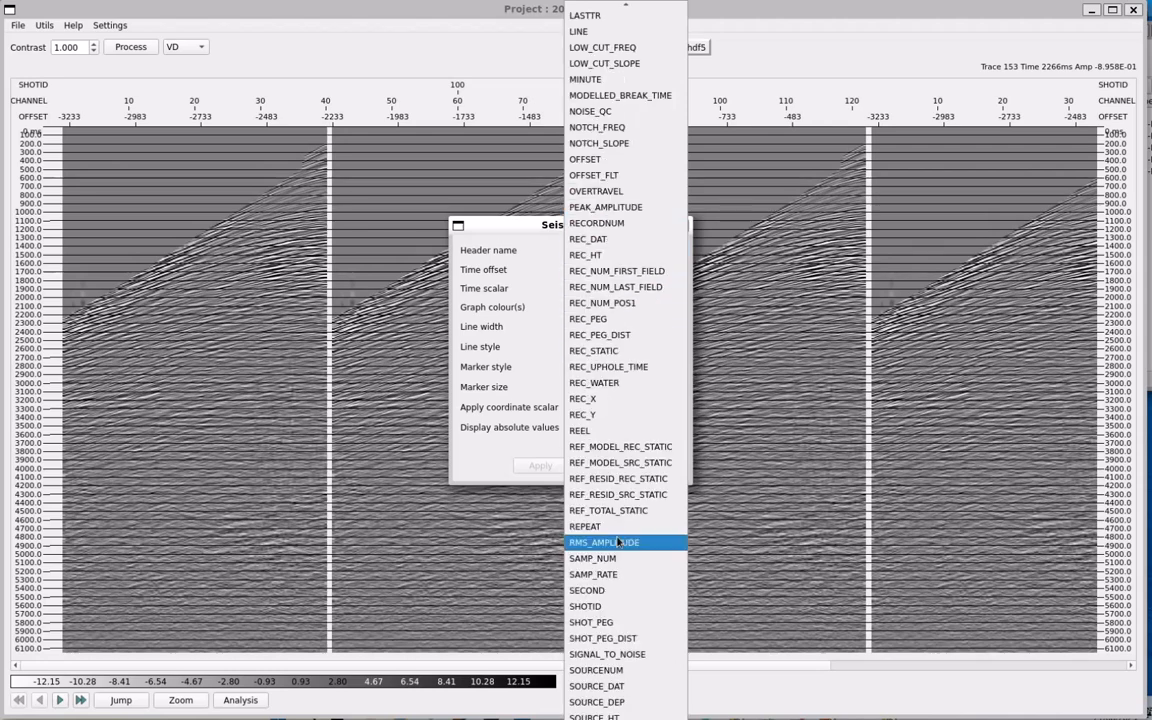
click(617, 540)
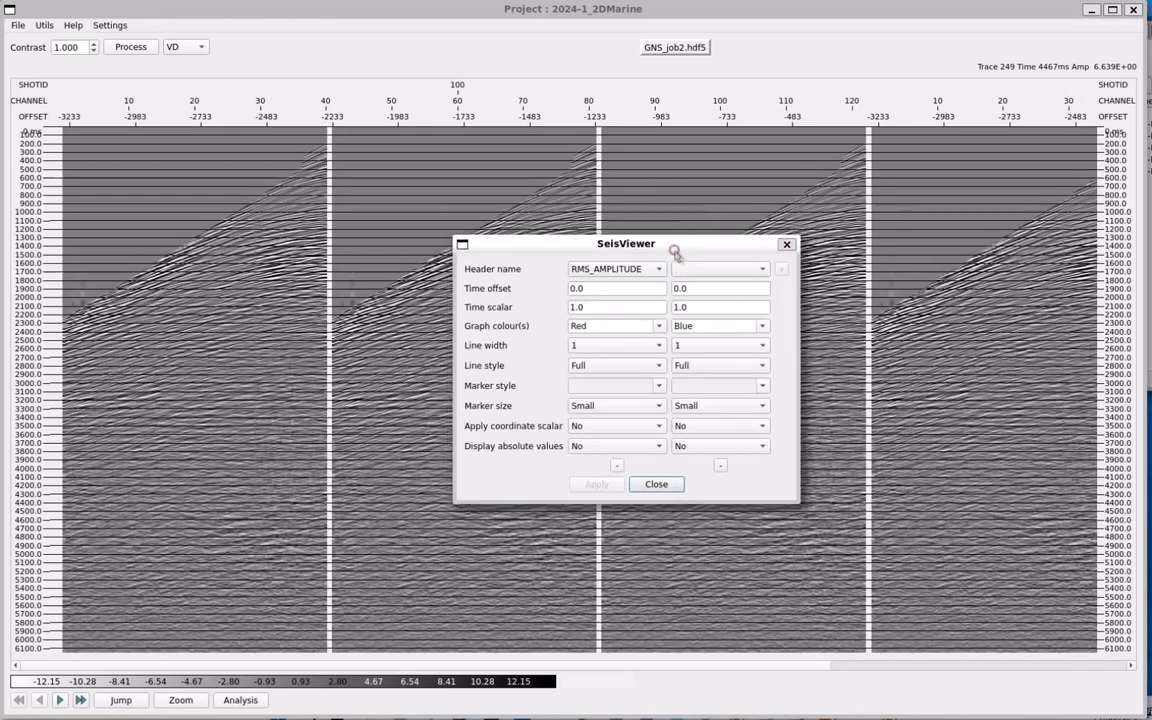
- Add CDPTRACE as a second header overlay in blue and apply both graphs to the shot gathers
click(673, 250)
click(724, 270)
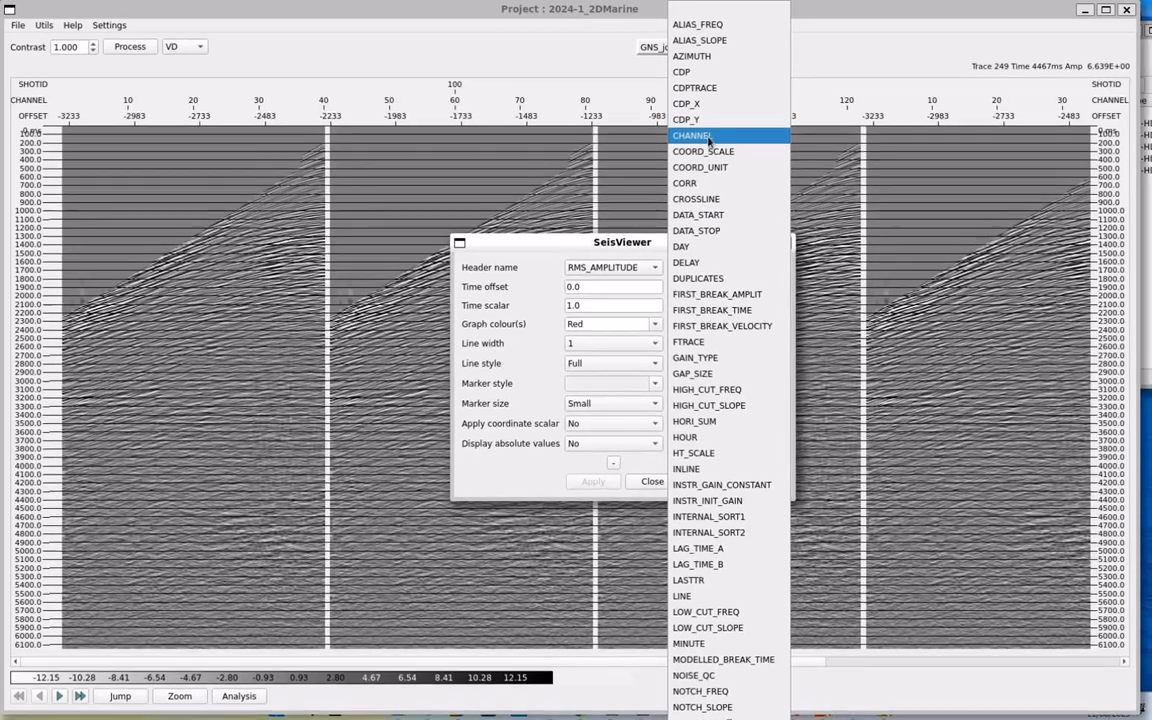
click(705, 89)
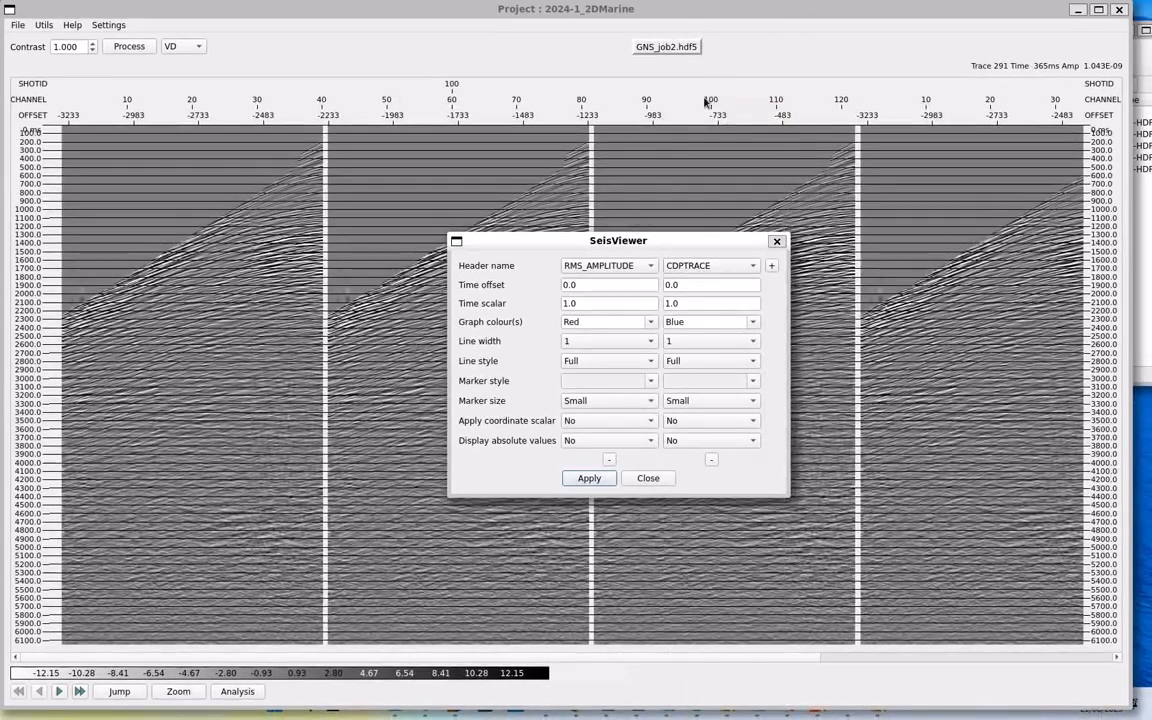
click(588, 478)
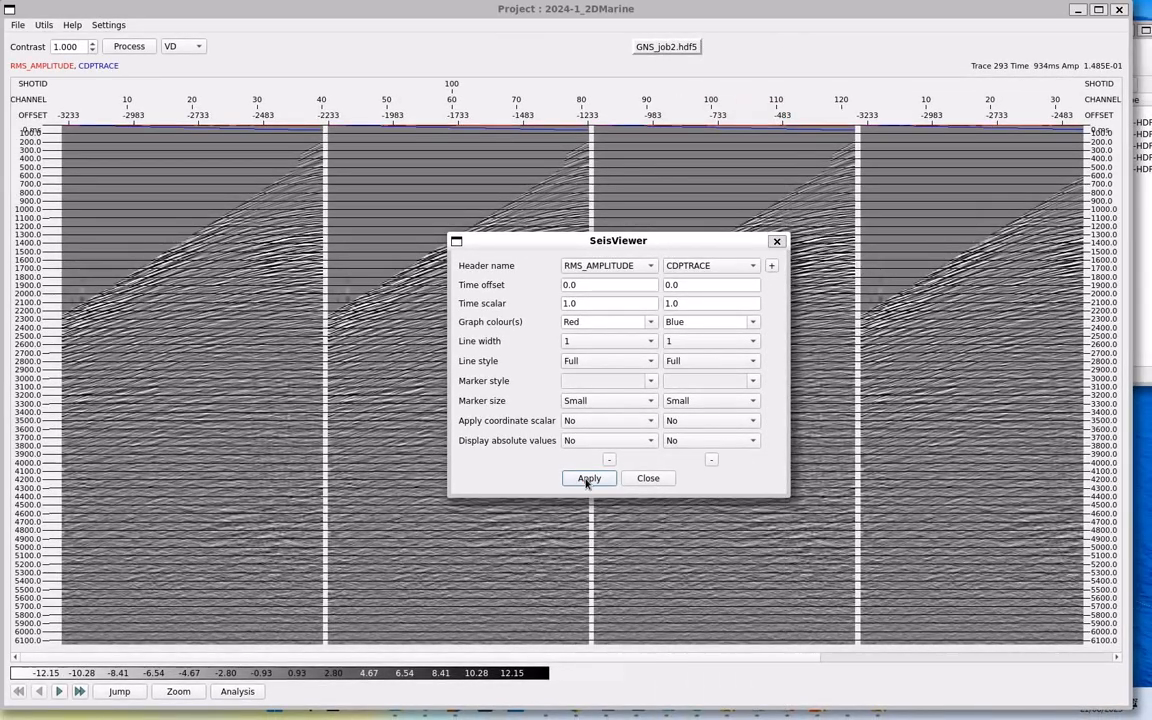
- Set the time scalar of the RMS_AMPLITUDE and CDPTRACE overlays to 10.0, then hide the header overlays
click(673, 304)
text(0)
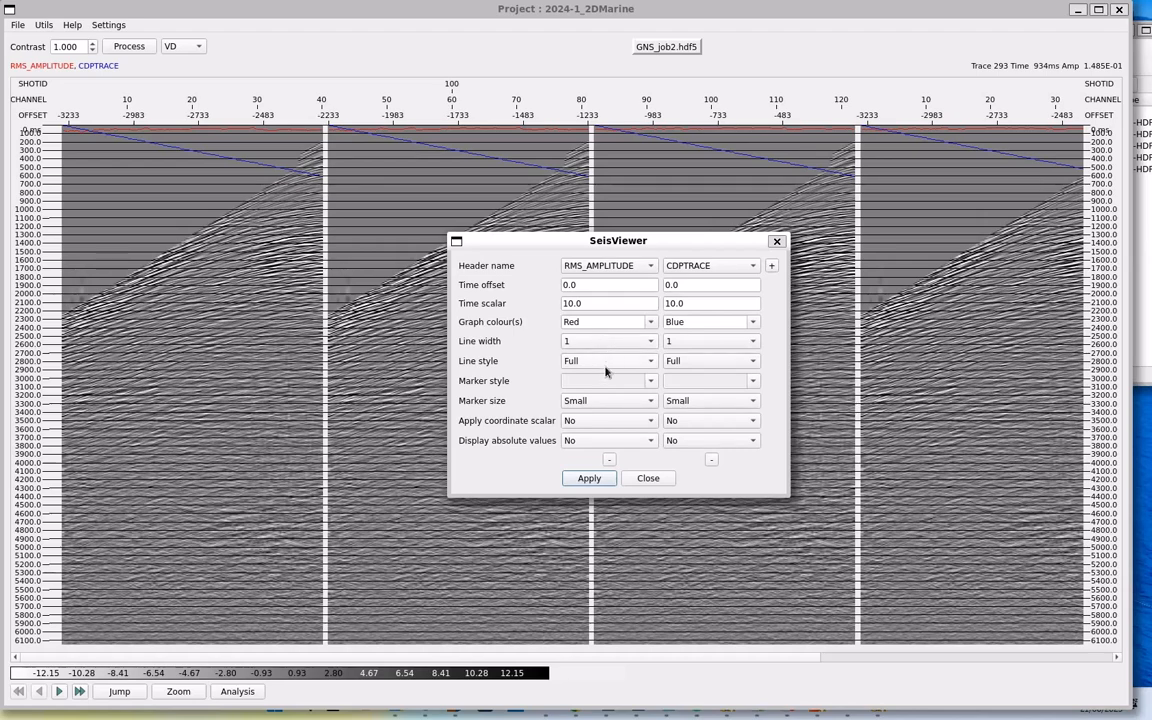
click(649, 478)
right_click(458, 282)
click(487, 365)
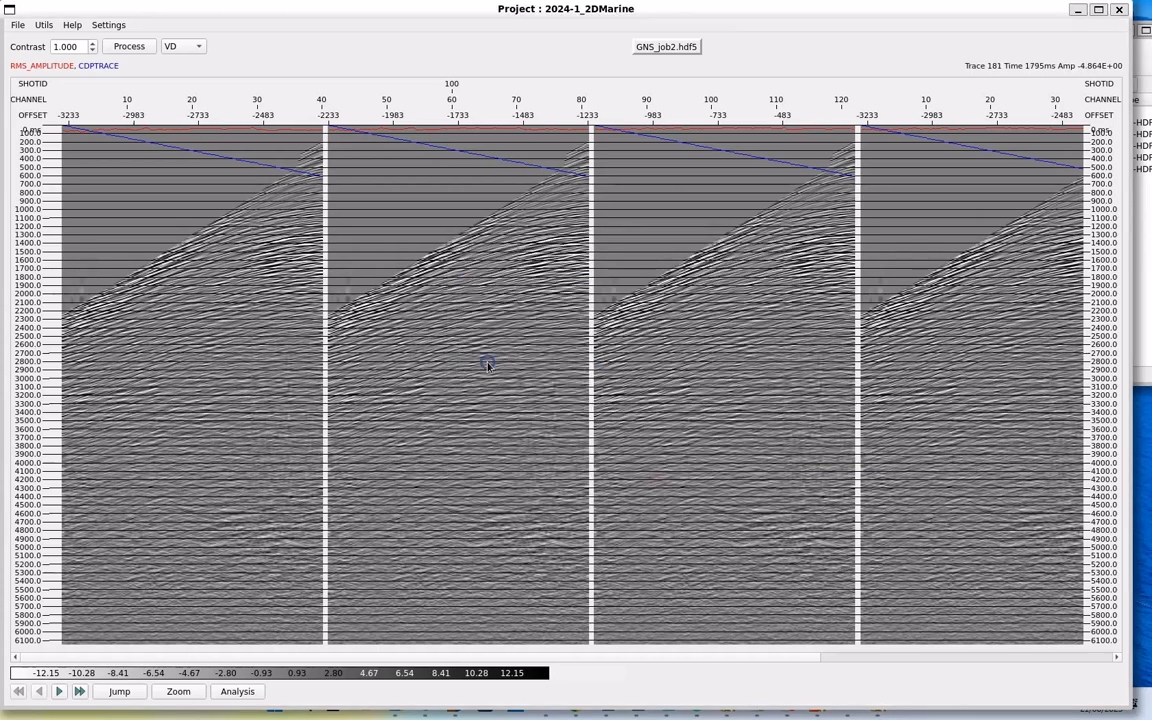
- Overlay the offset graph on the shot gathers using a refractor velocity of 1500
right_click(419, 267)
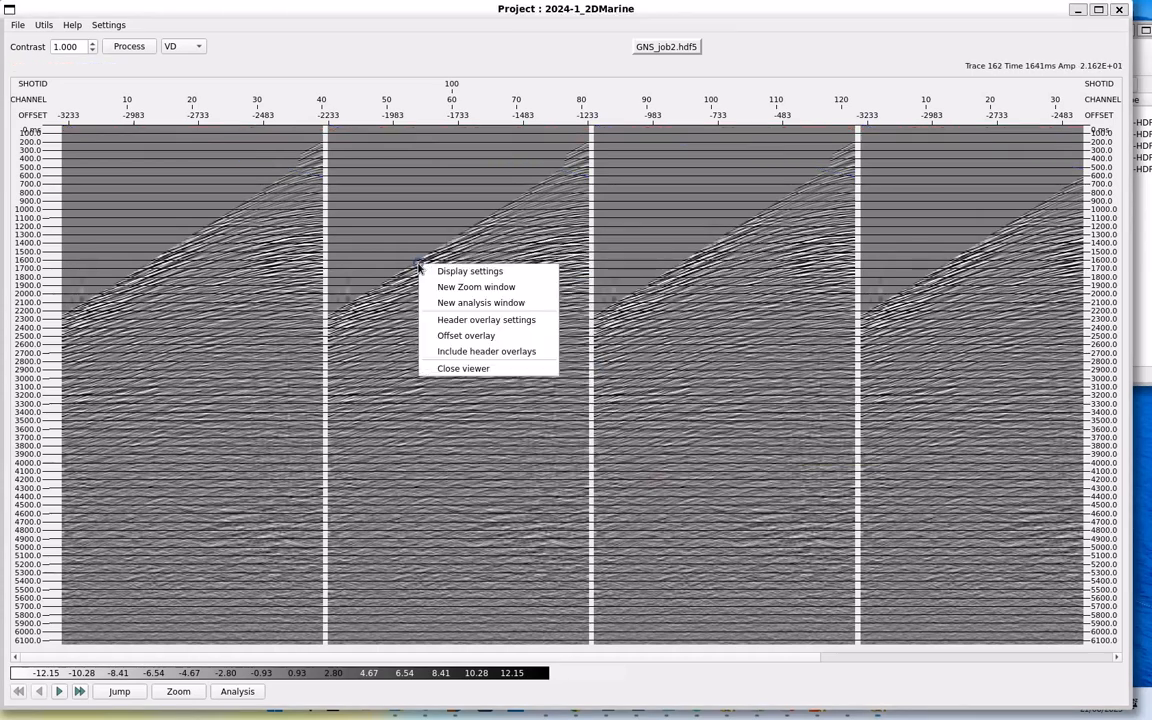
click(448, 338)
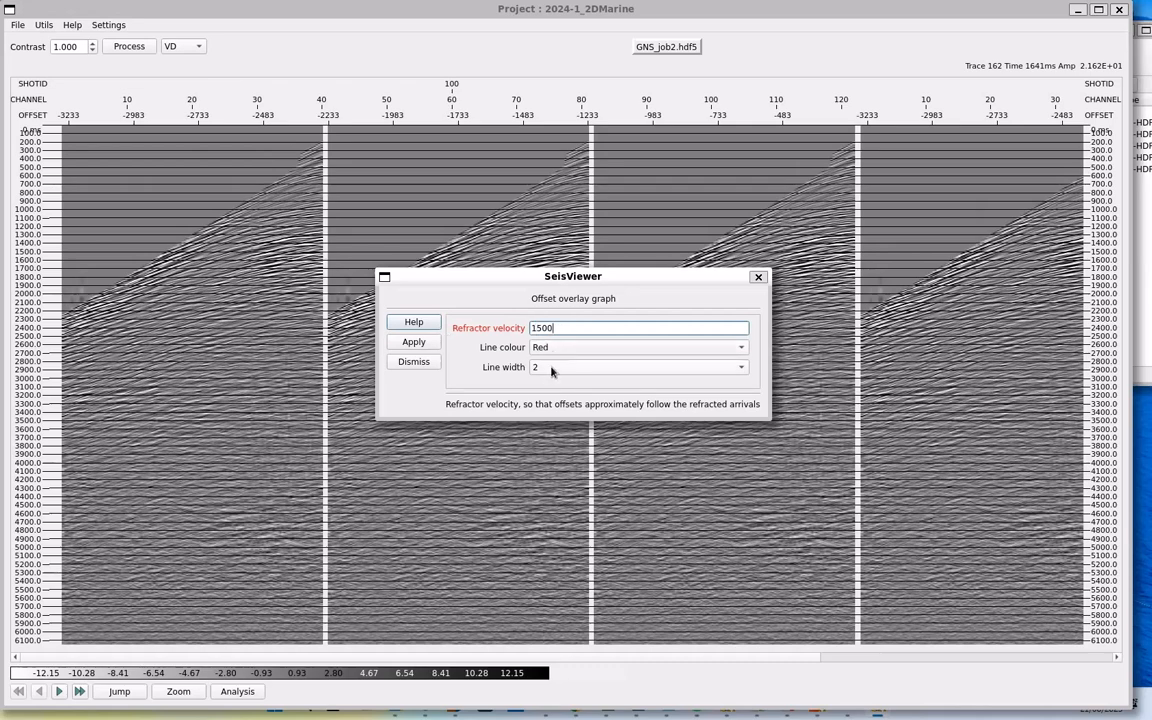
click(410, 344)
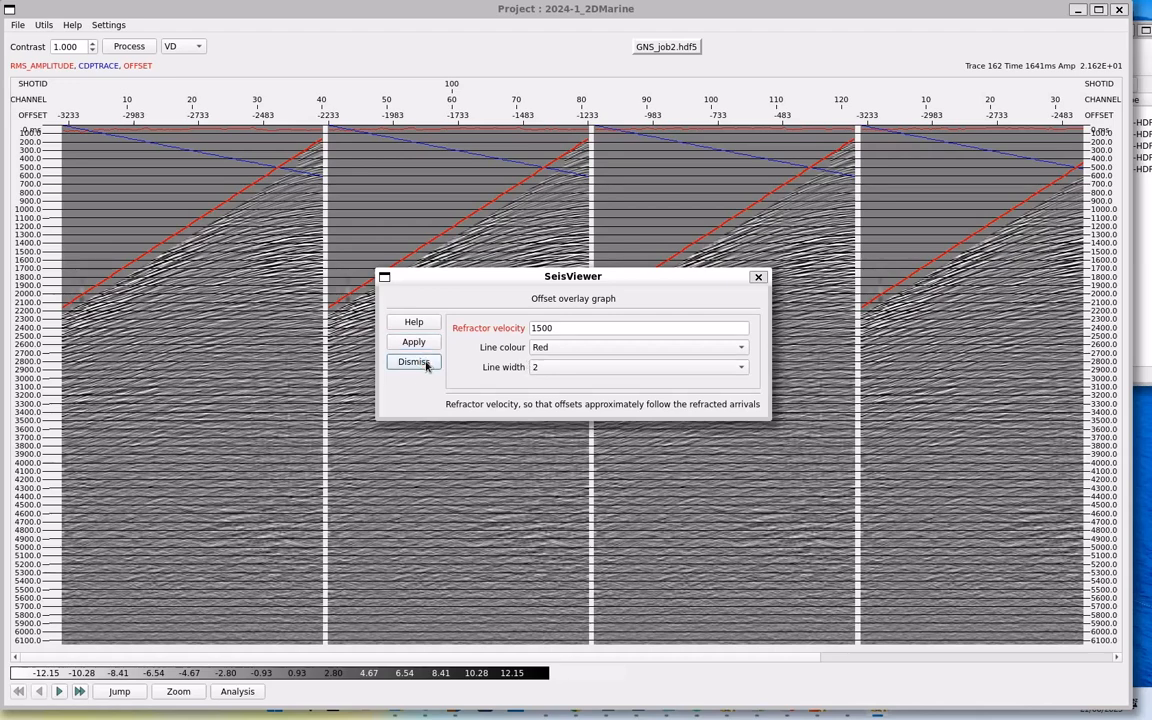
click(759, 278)
- Close the shot gather viewer and open 04_3_DBS_24_200.stack in SeisViewer (beta)
click(12, 27)
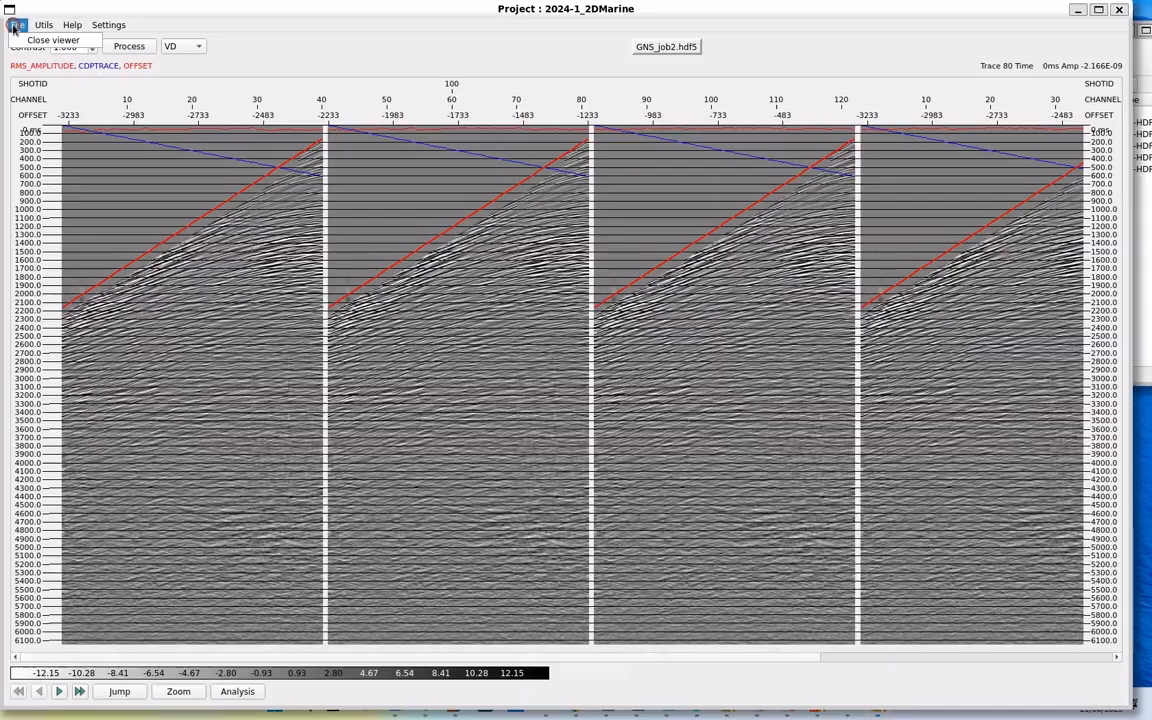
click(45, 42)
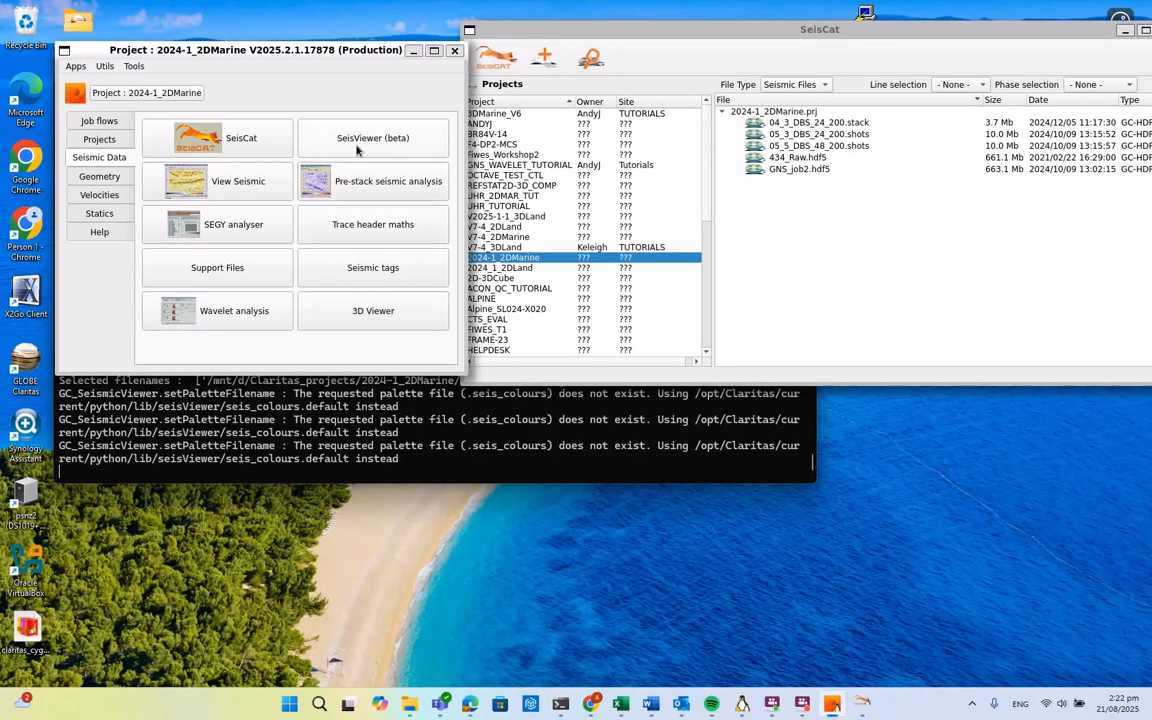
click(380, 145)
double_click(500, 194)
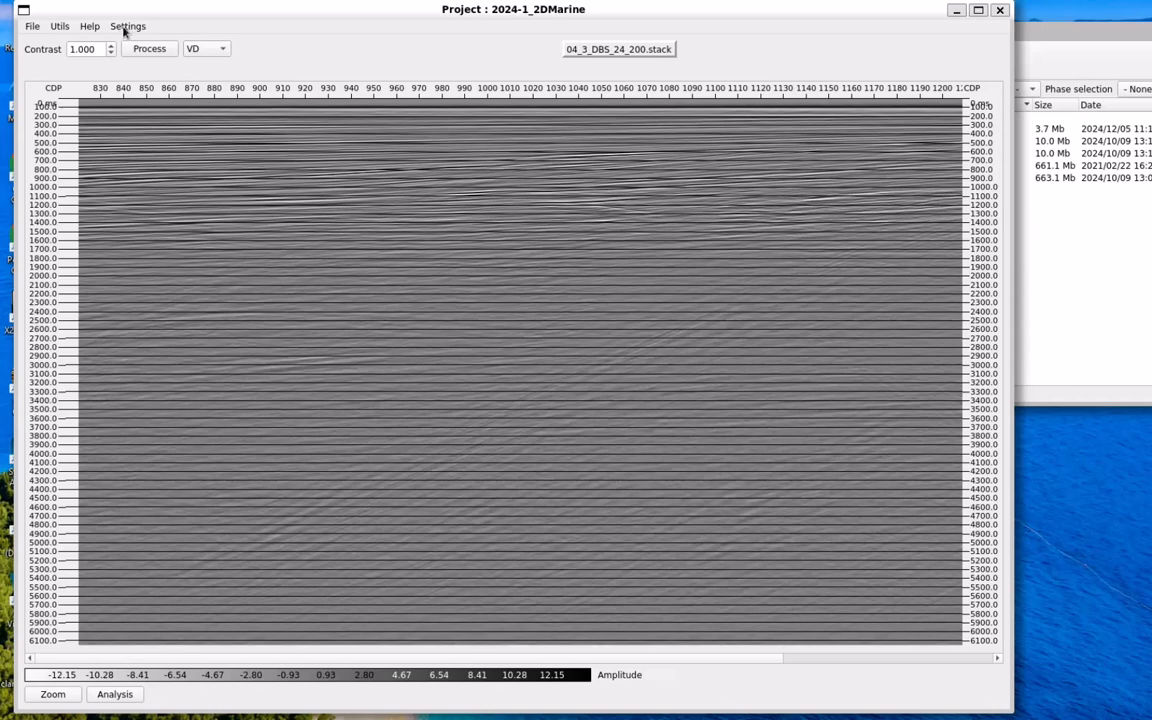
- Overlay the HORI_SUM header on the stack in red with a time scalar of 10.0
click(126, 27)
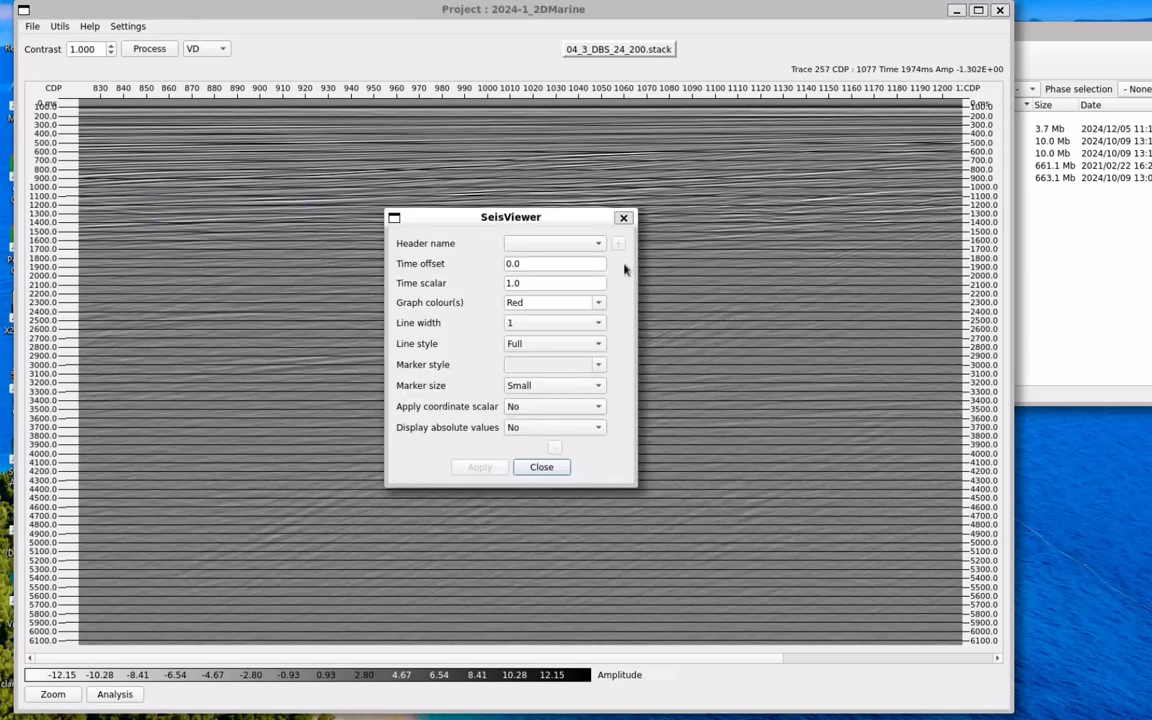
click(596, 245)
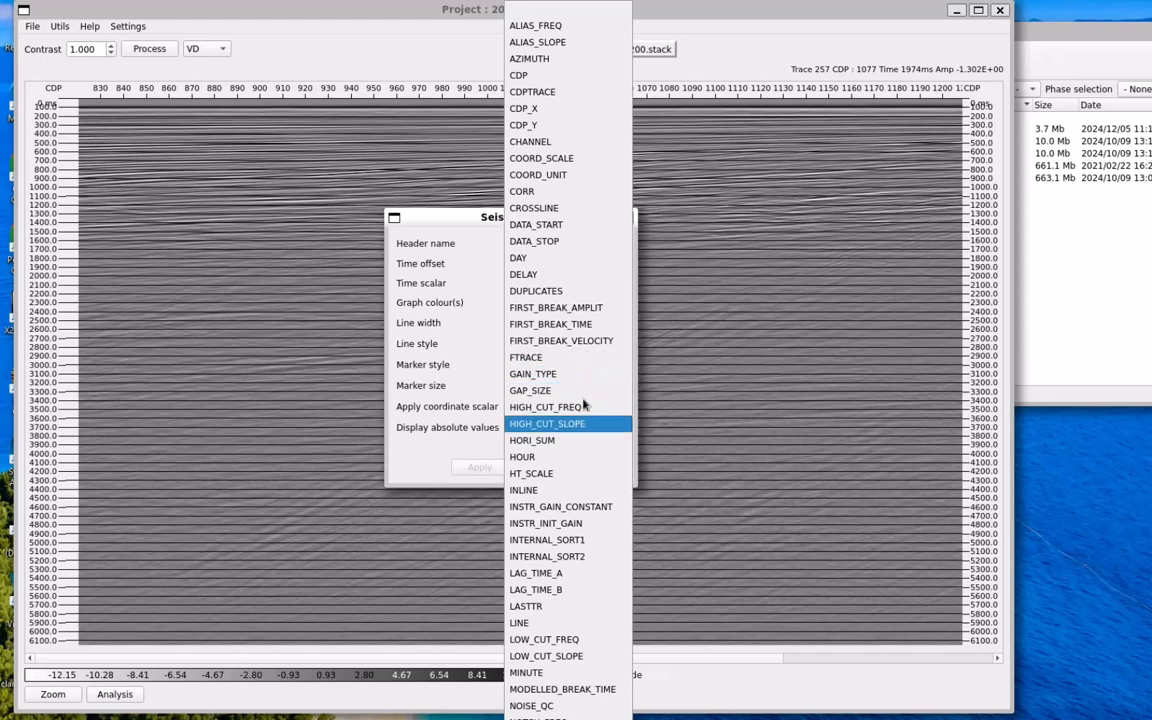
click(571, 441)
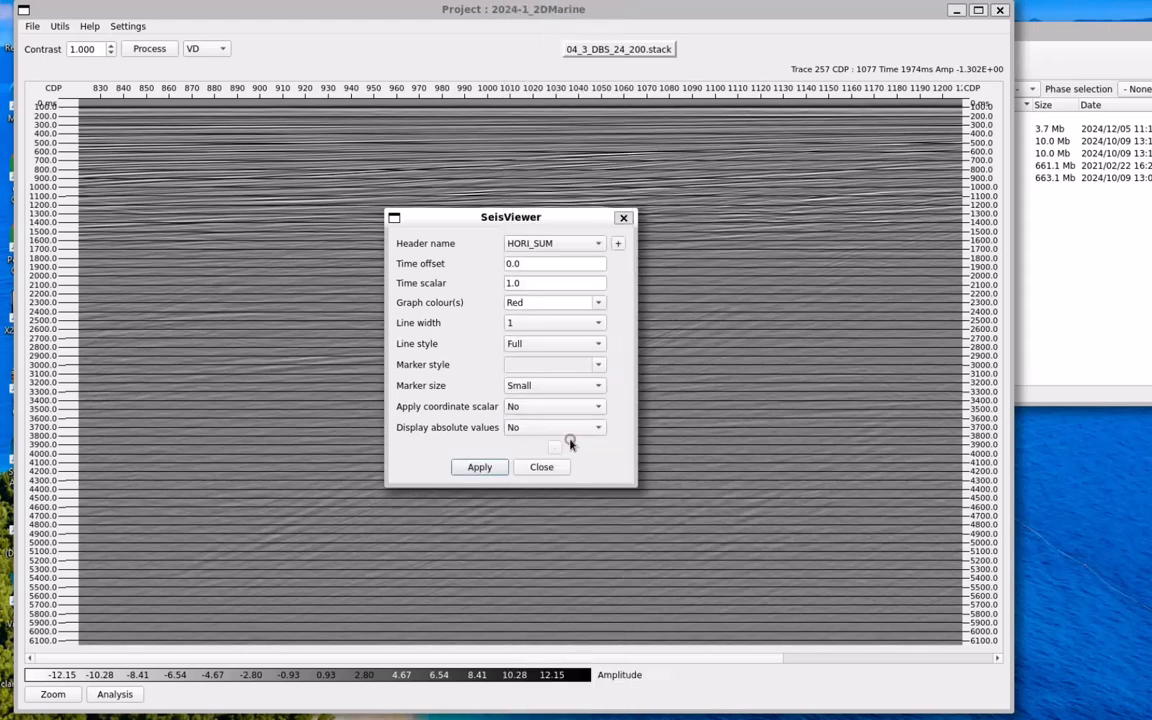
click(534, 263)
click(524, 283)
click(480, 468)
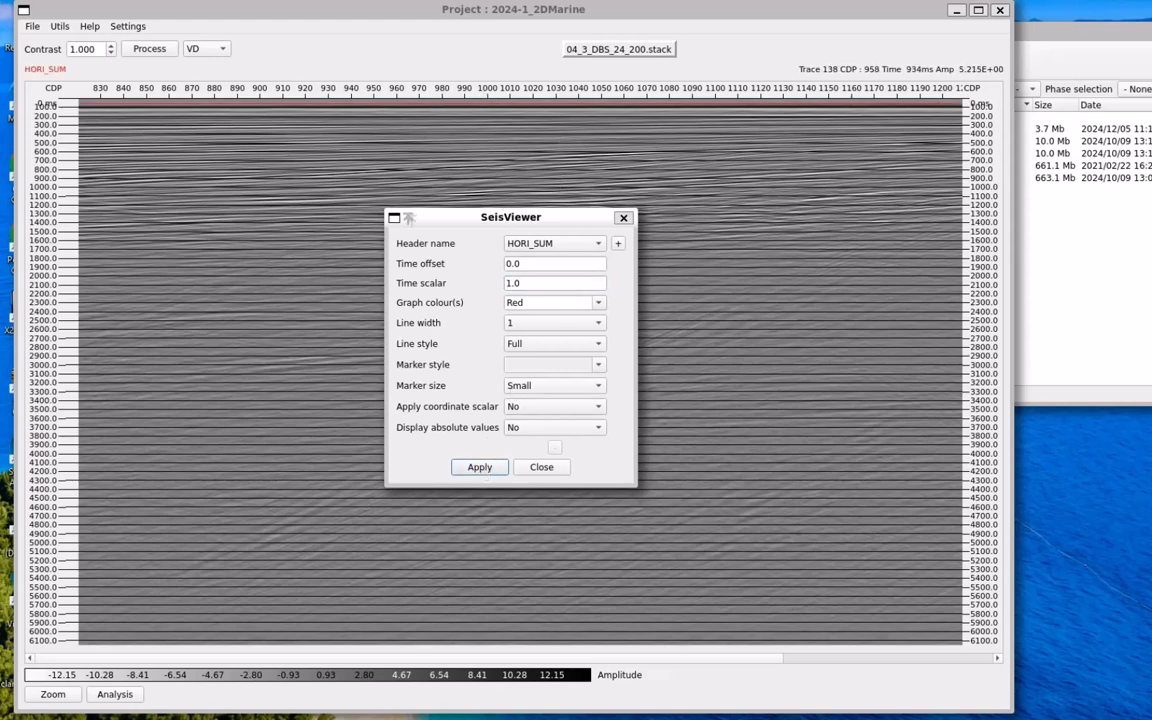
click(508, 282)
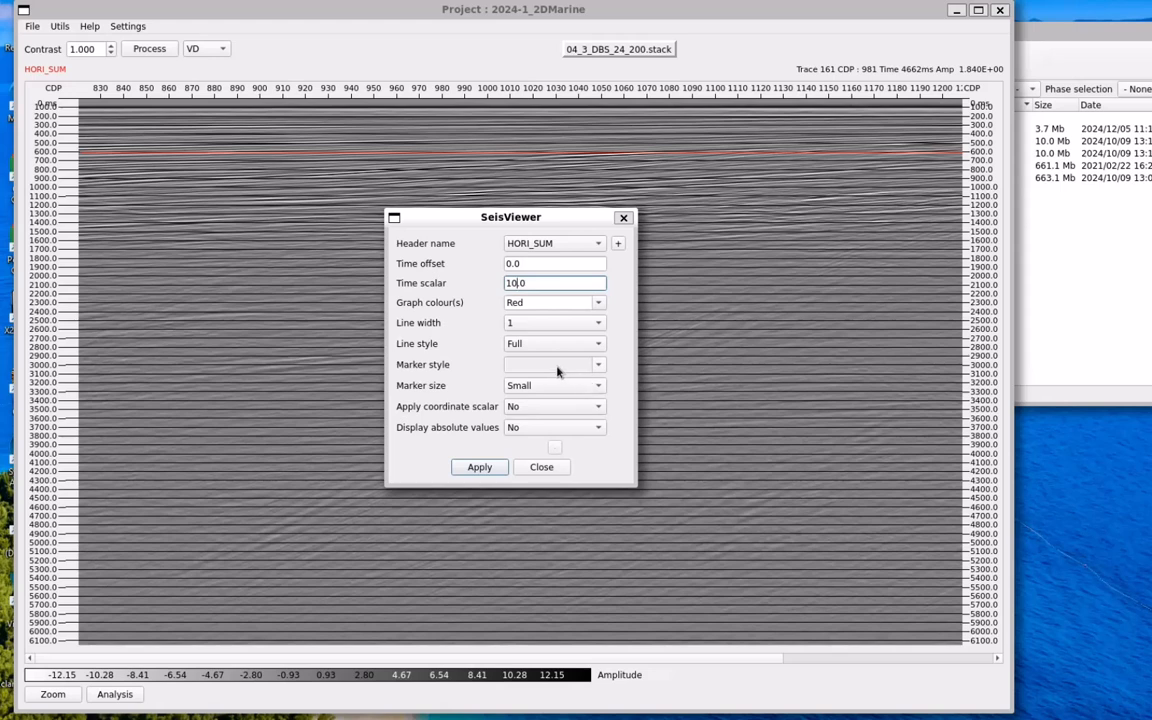
- Set the HORI_SUM overlay's marker style to Cross, keeping a full line and no coordinate scalar, and close the overlay settings
click(598, 344)
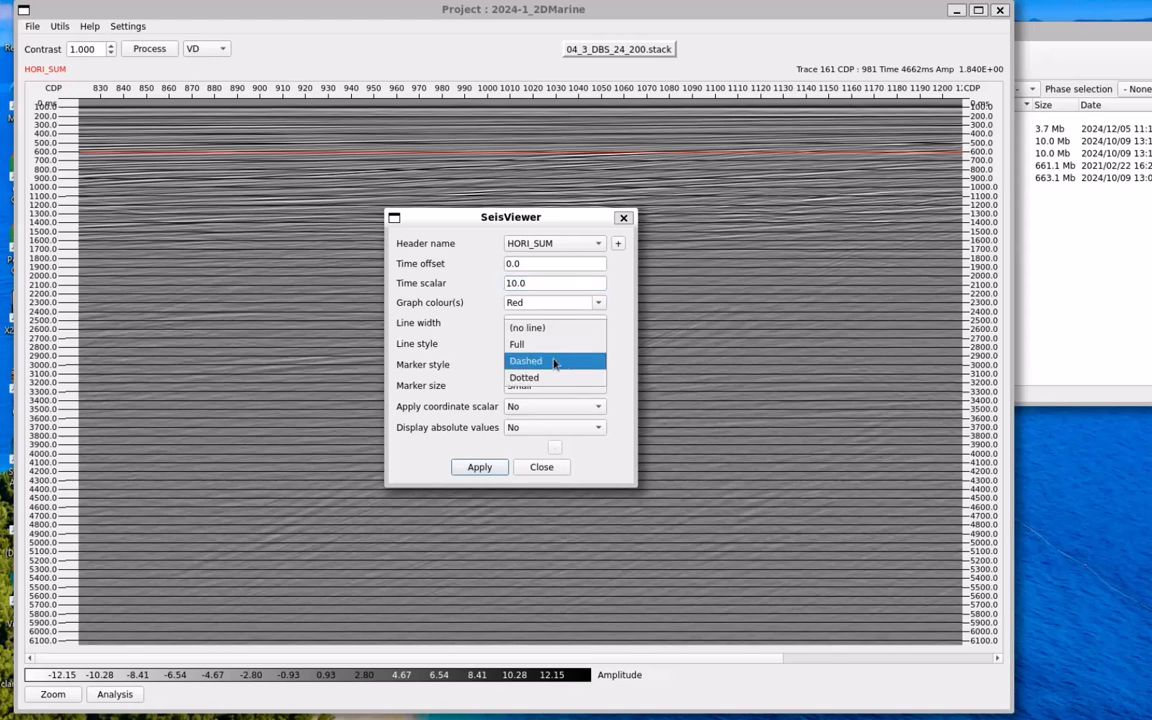
click(625, 378)
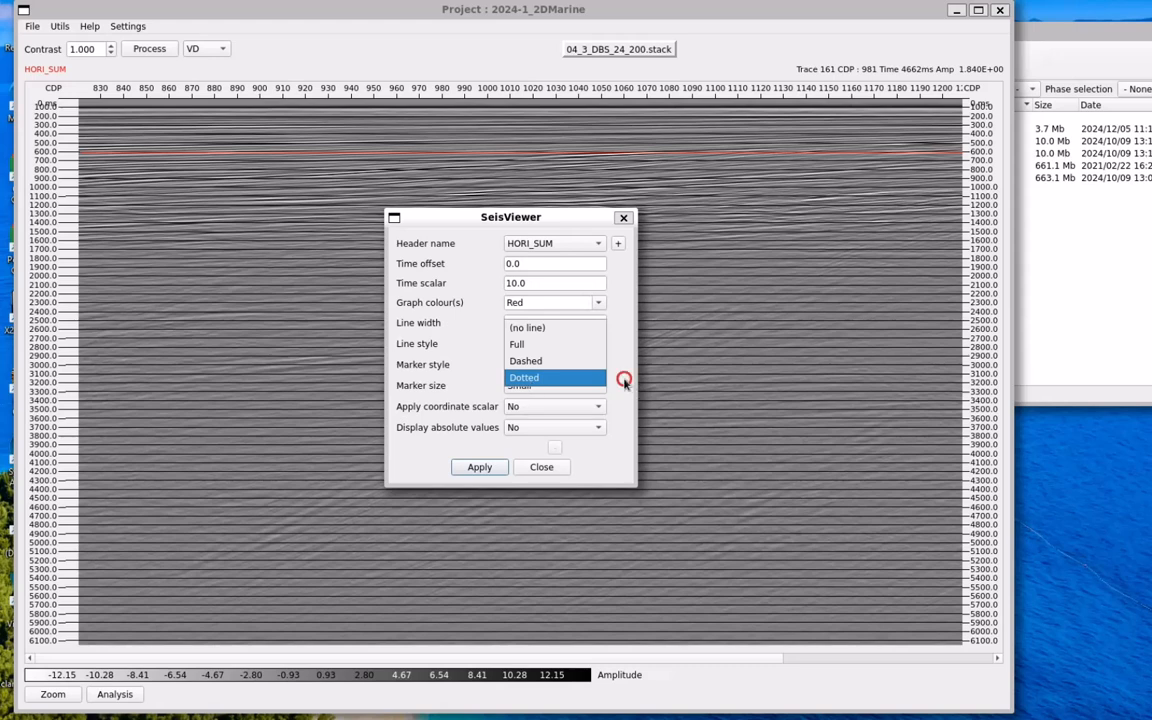
click(598, 365)
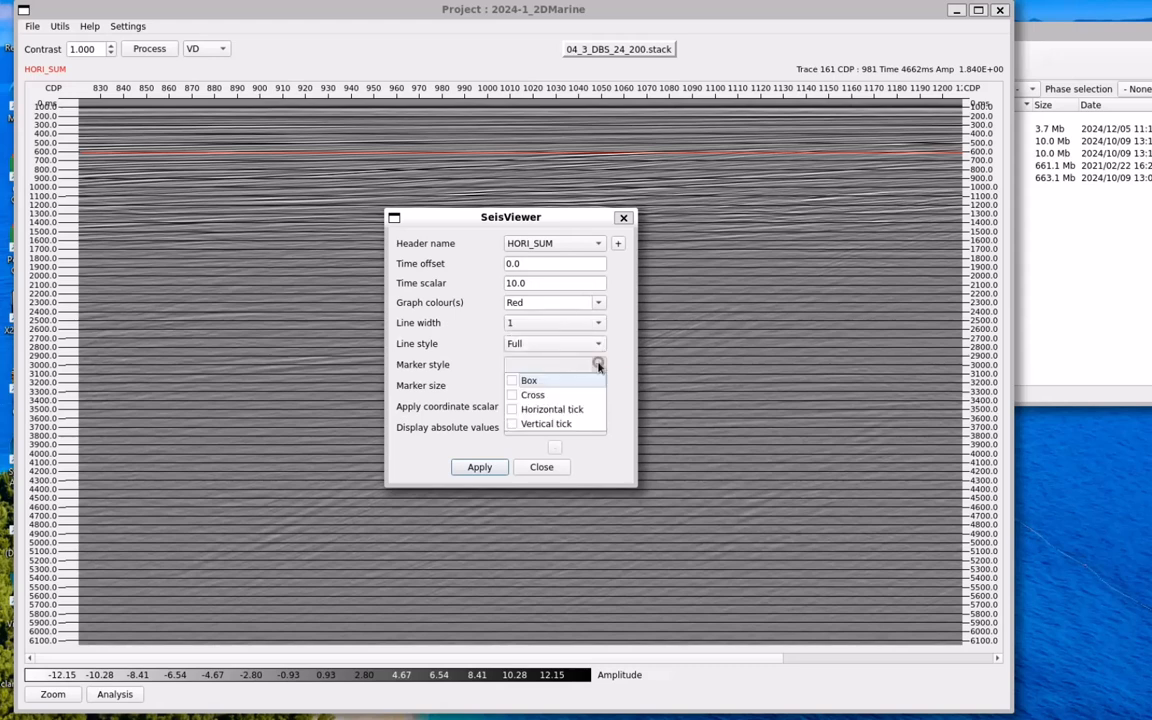
click(511, 396)
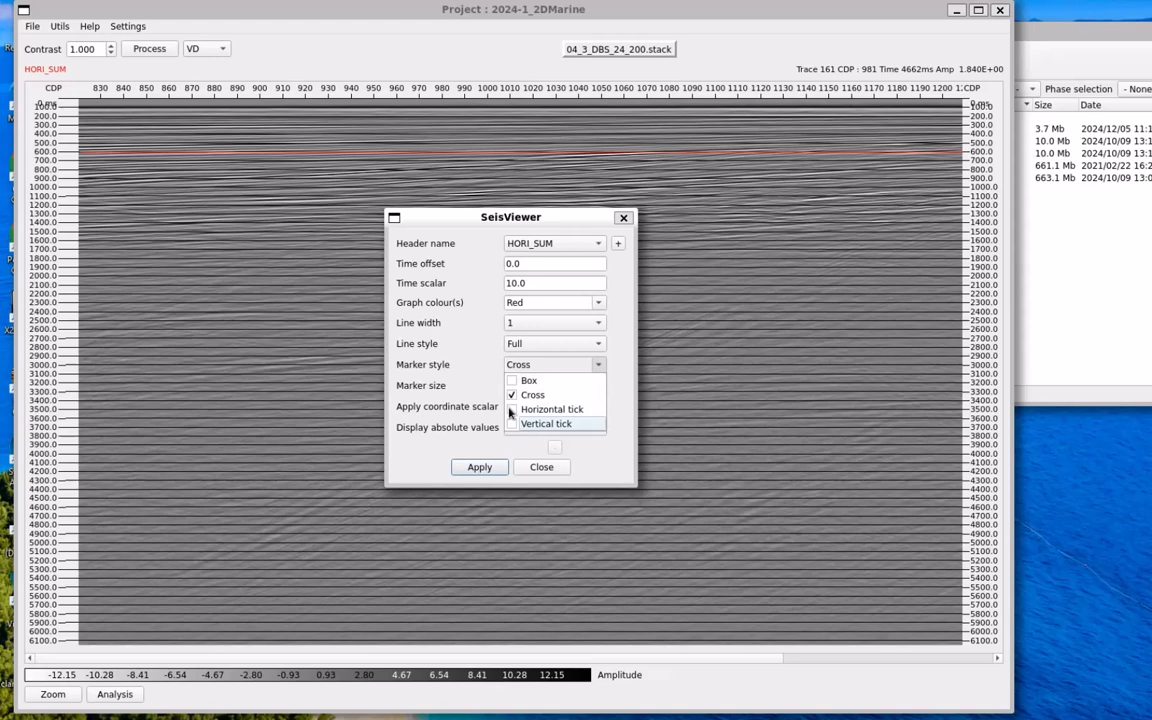
click(490, 470)
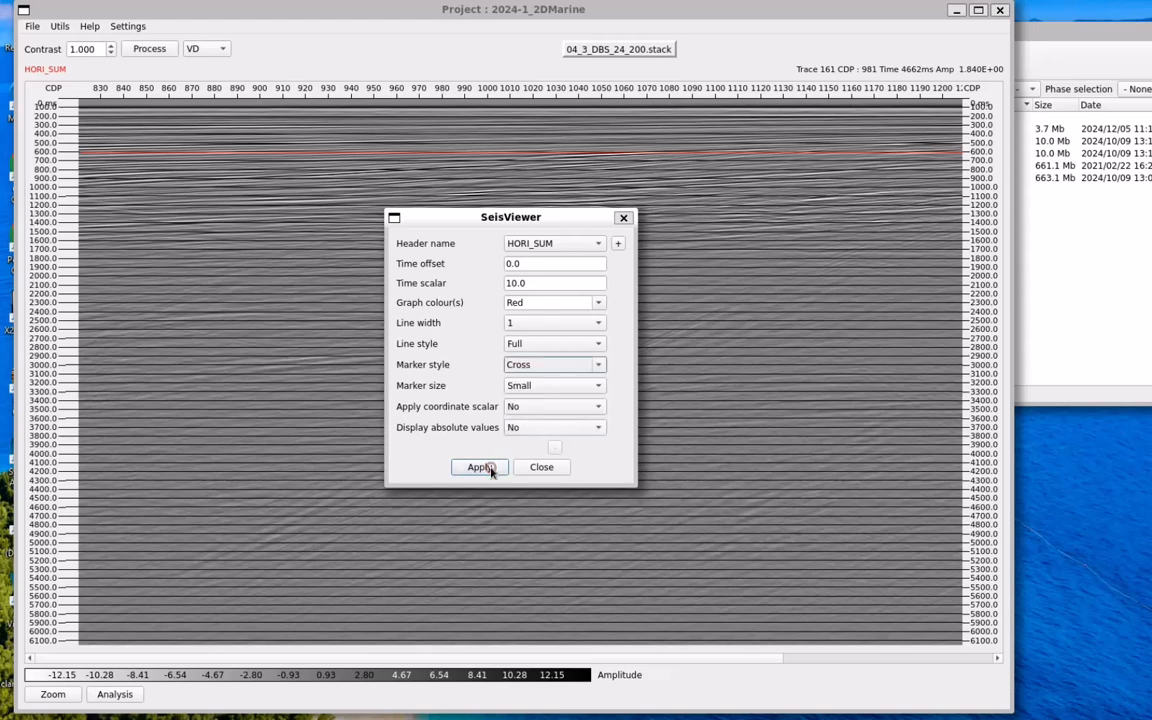
click(596, 410)
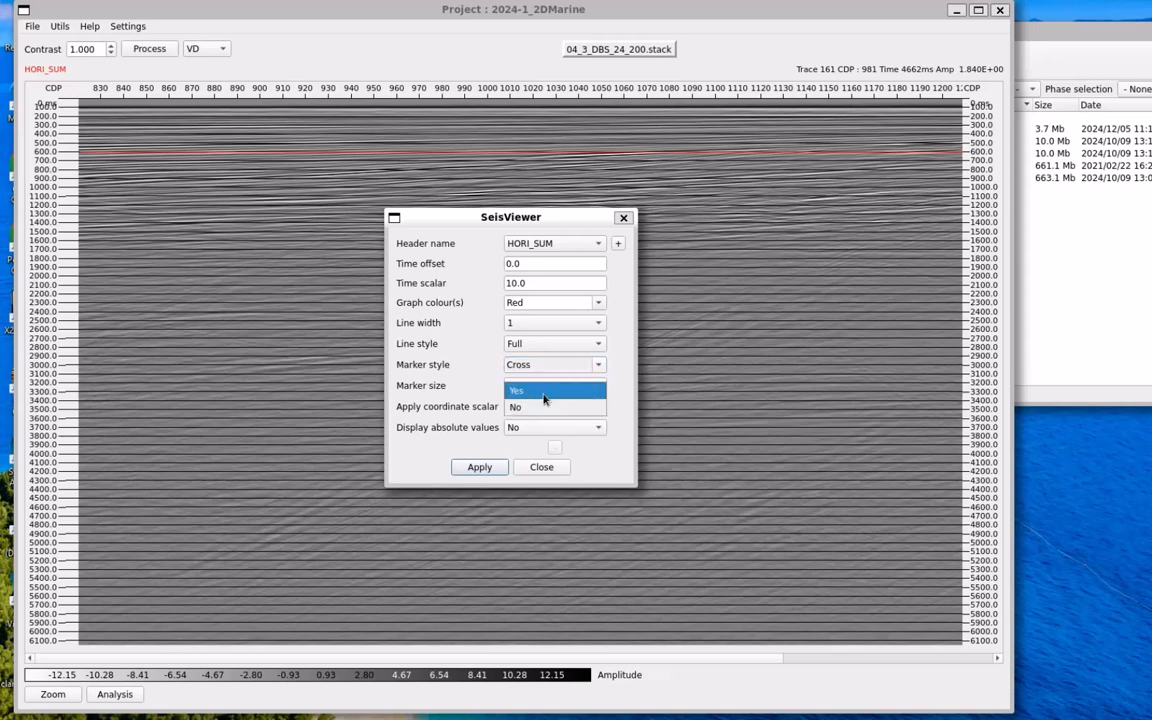
click(540, 406)
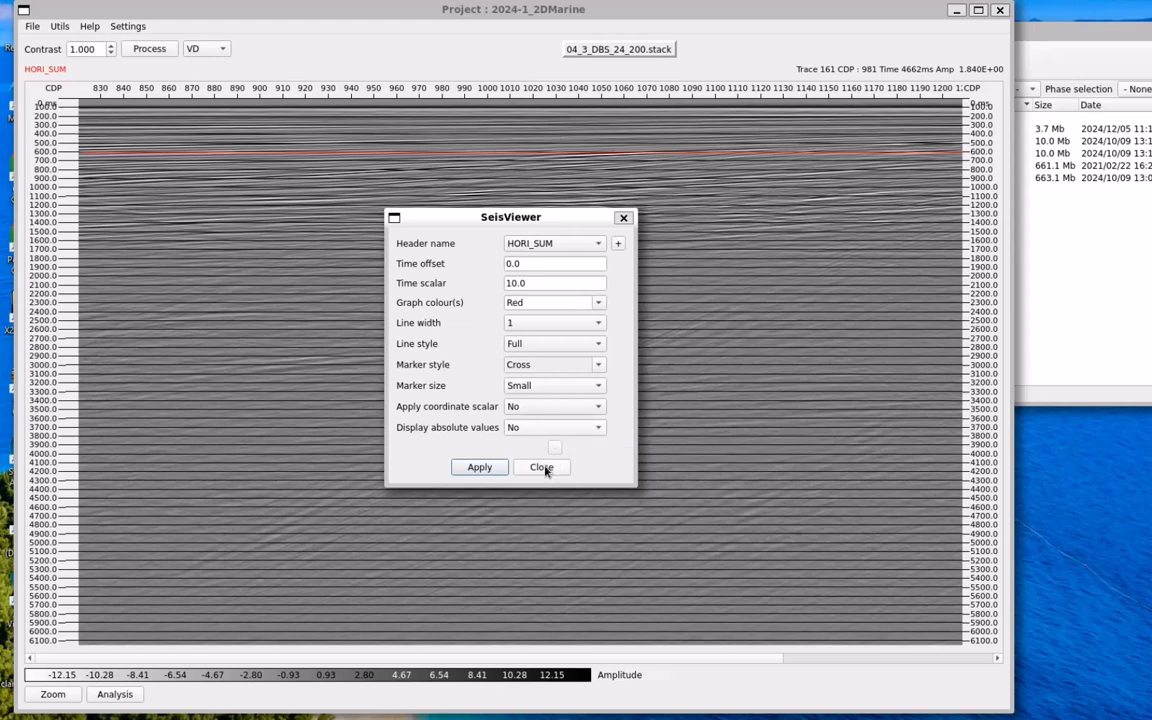
click(541, 467)
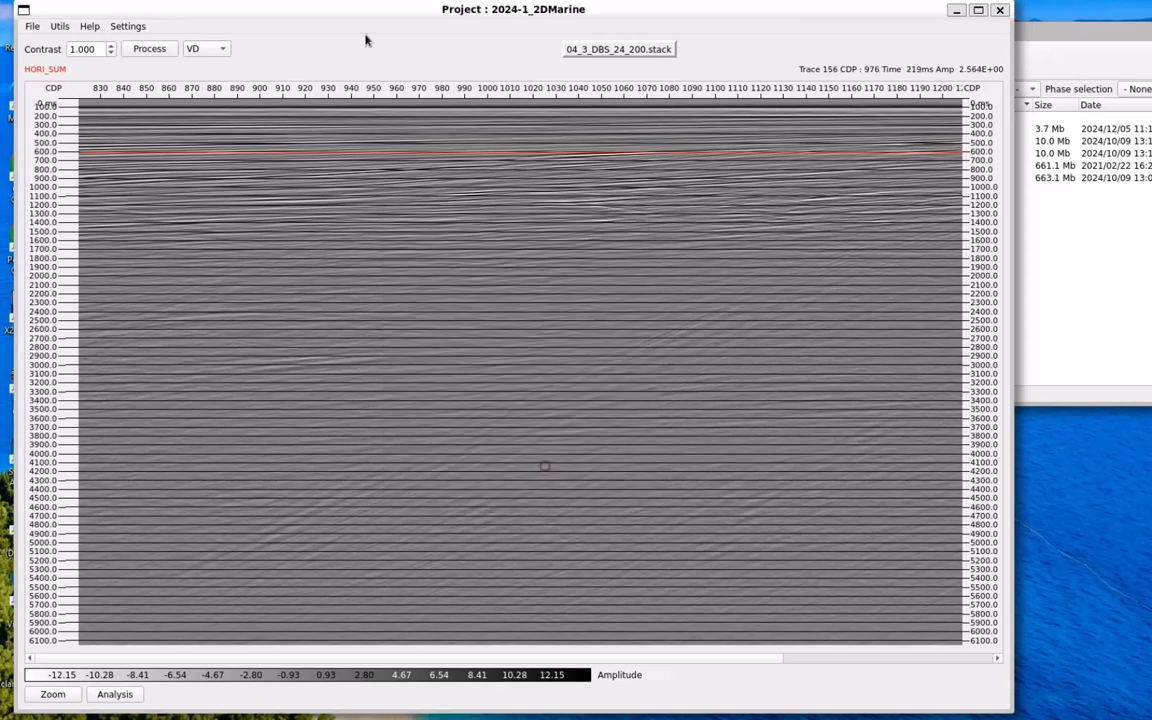
- Examine which modules can be added to the stack's display processing besides BUTTERFILT and AGC, without adding any
click(155, 51)
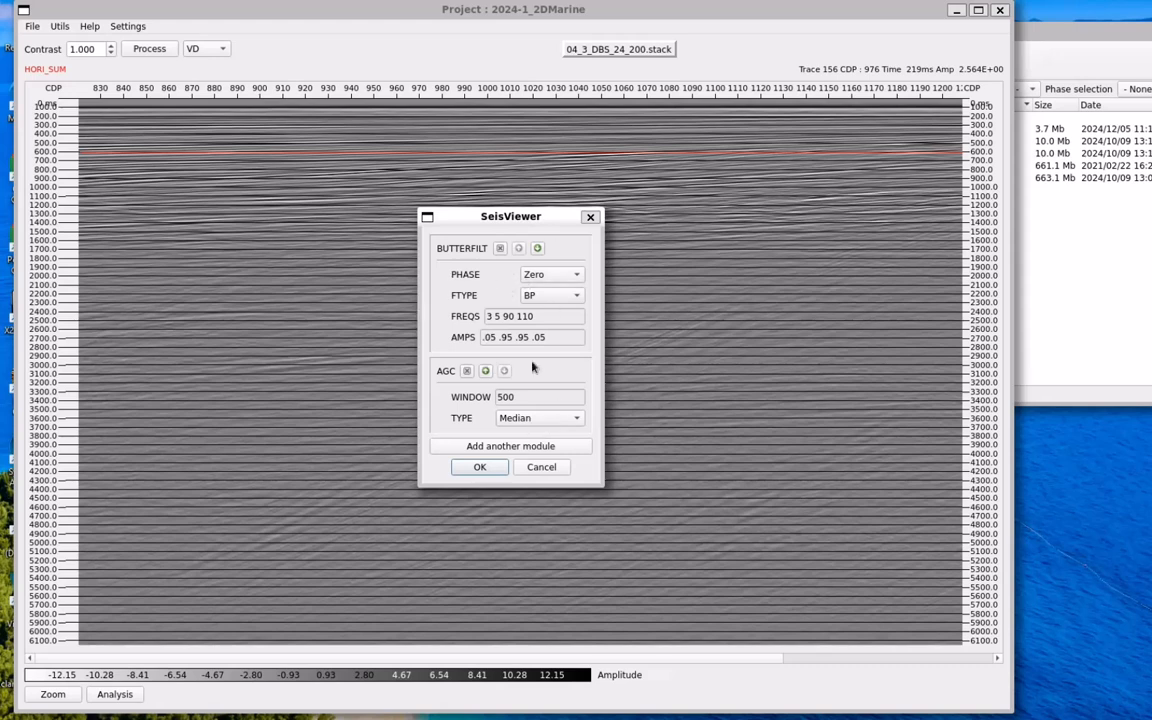
click(510, 449)
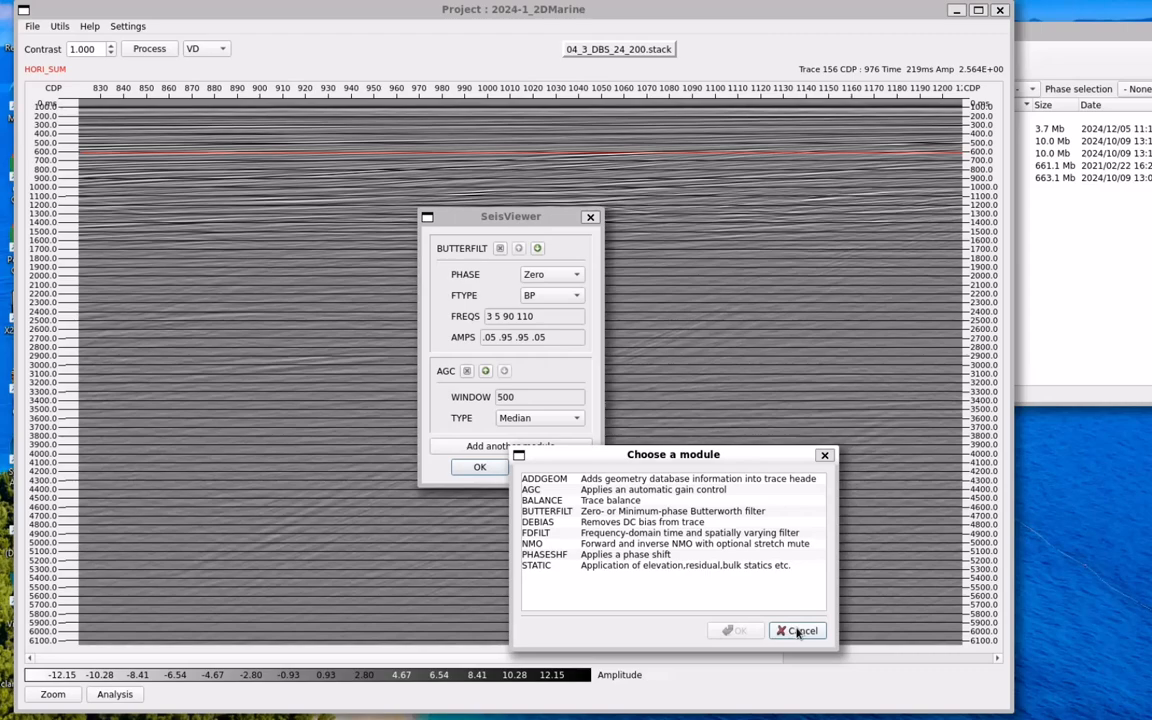
click(799, 631)
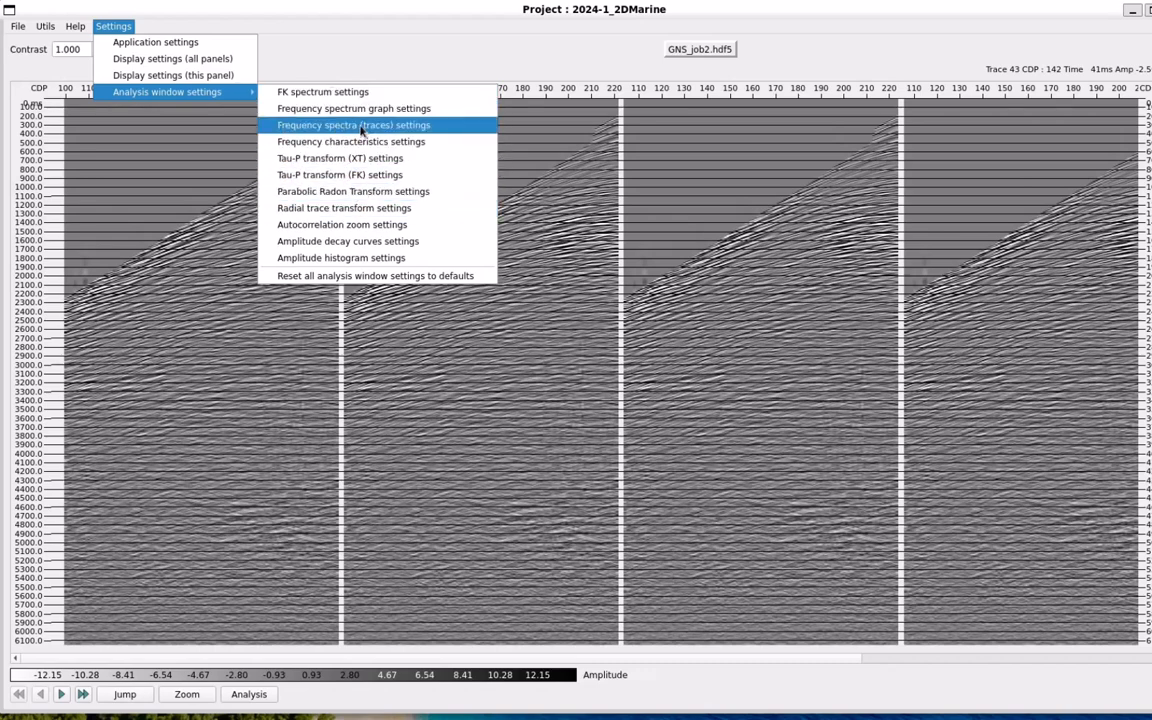
- Reset all analysis window settings to their defaults and close the GNS_job2.hdf5 viewer
click(363, 278)
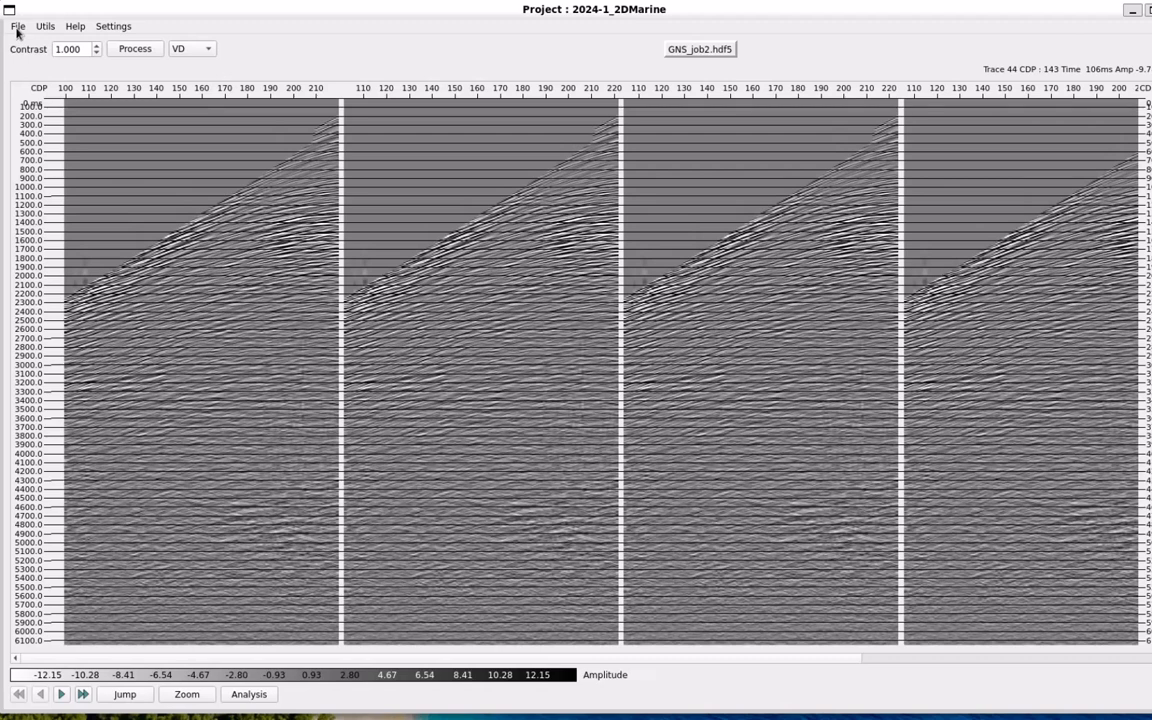
click(17, 27)
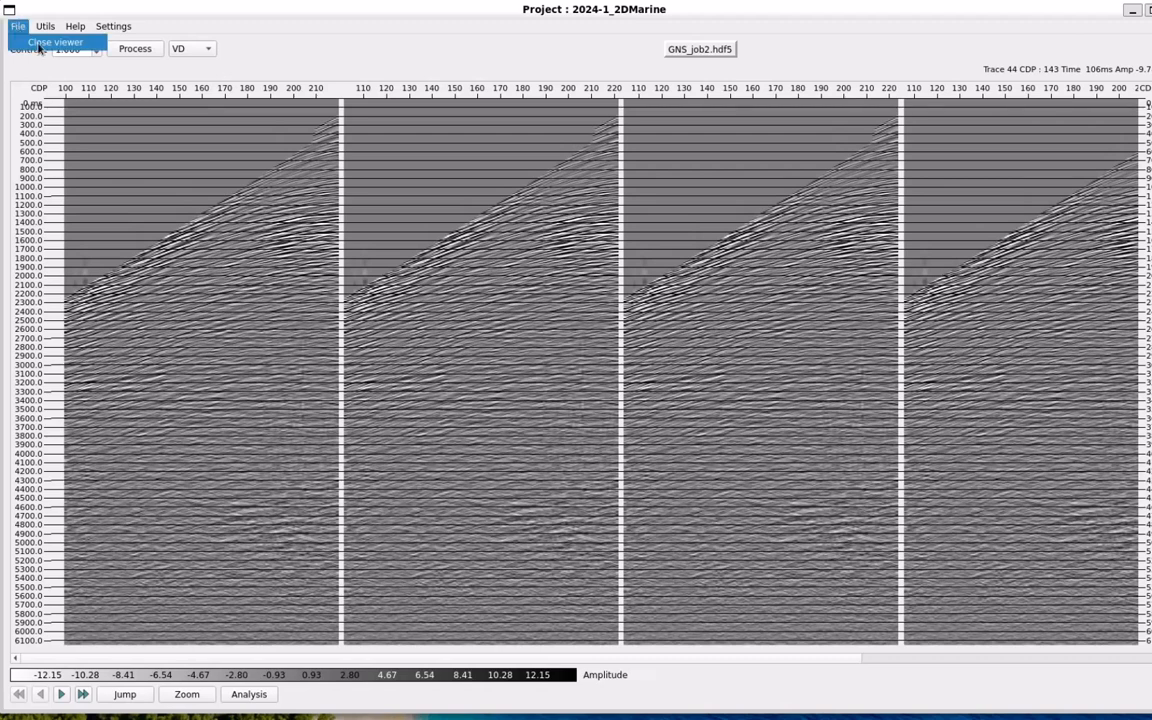
click(40, 44)
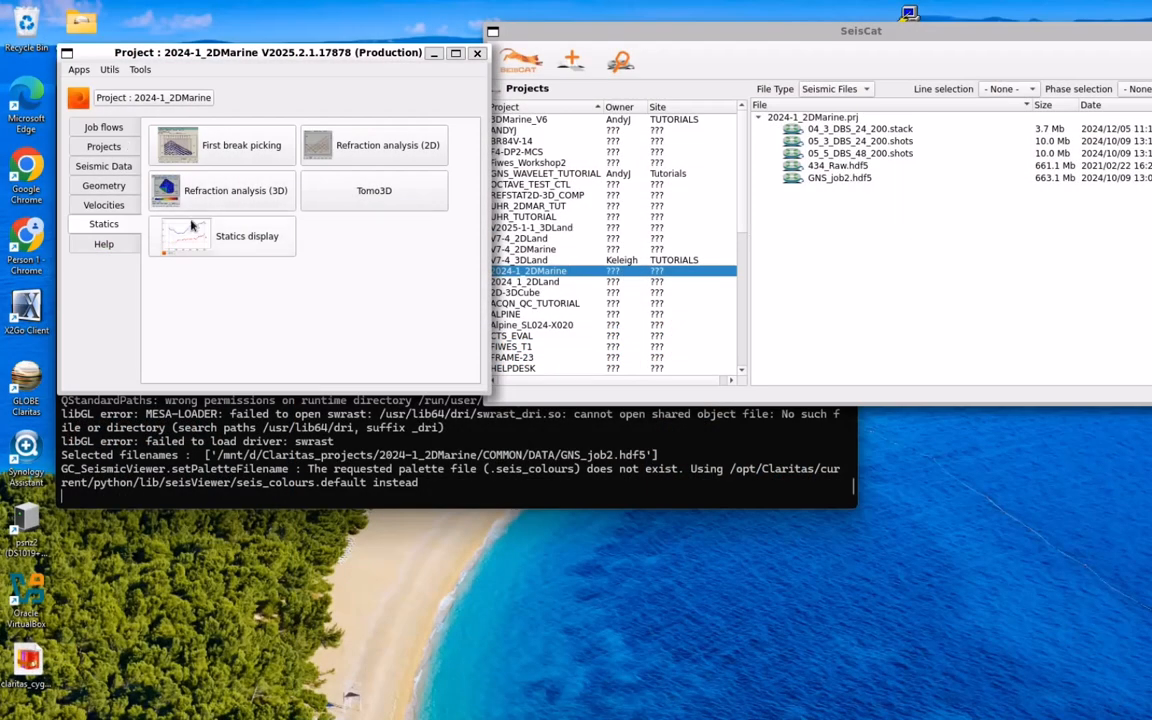
- Open the modules help and read the documentation page of the APPEND process module
click(105, 245)
click(337, 141)
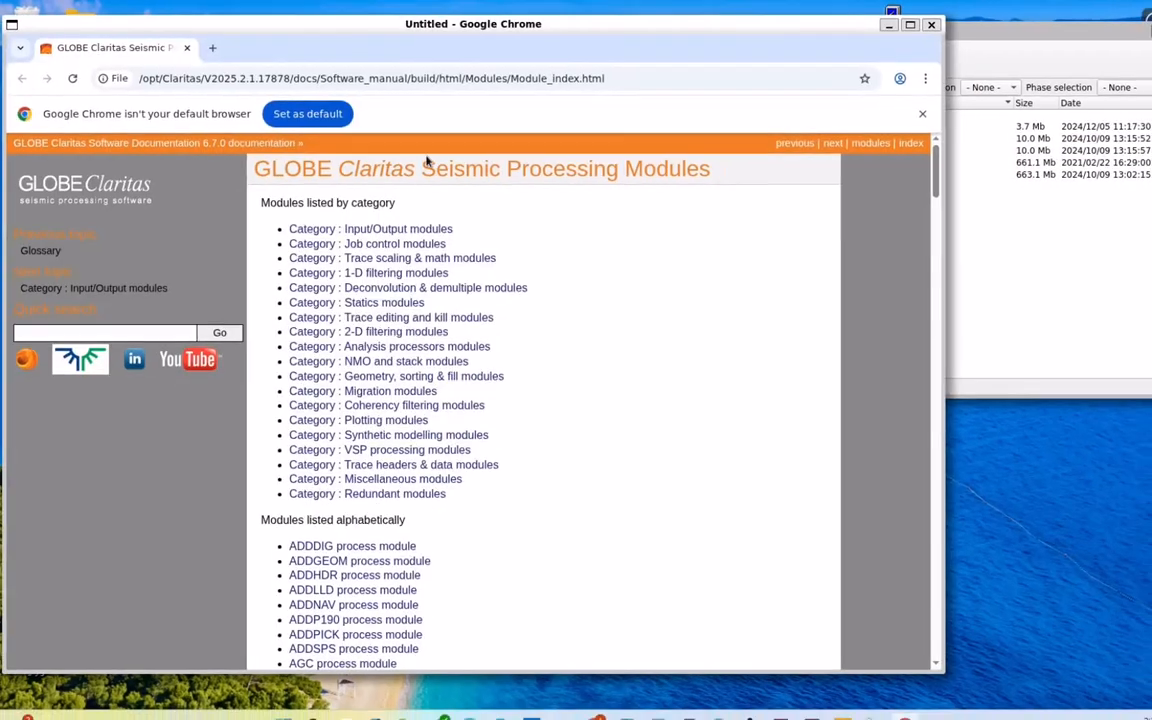
scroll(408, 470, down, 4)
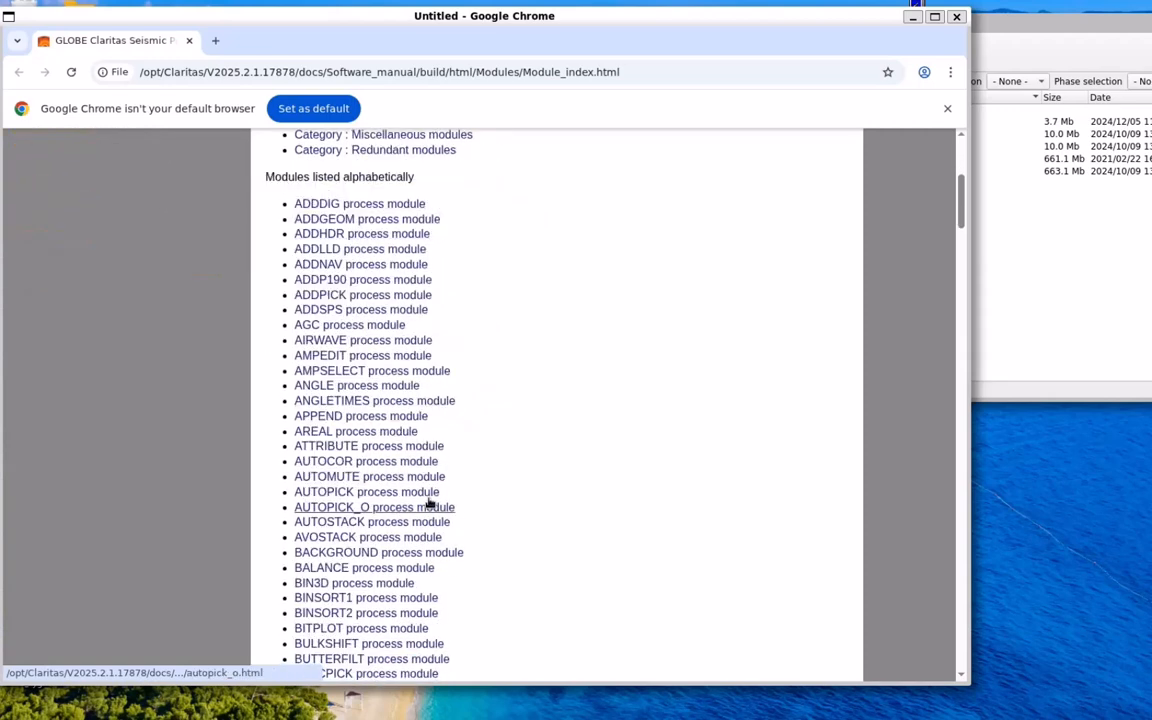
click(330, 416)
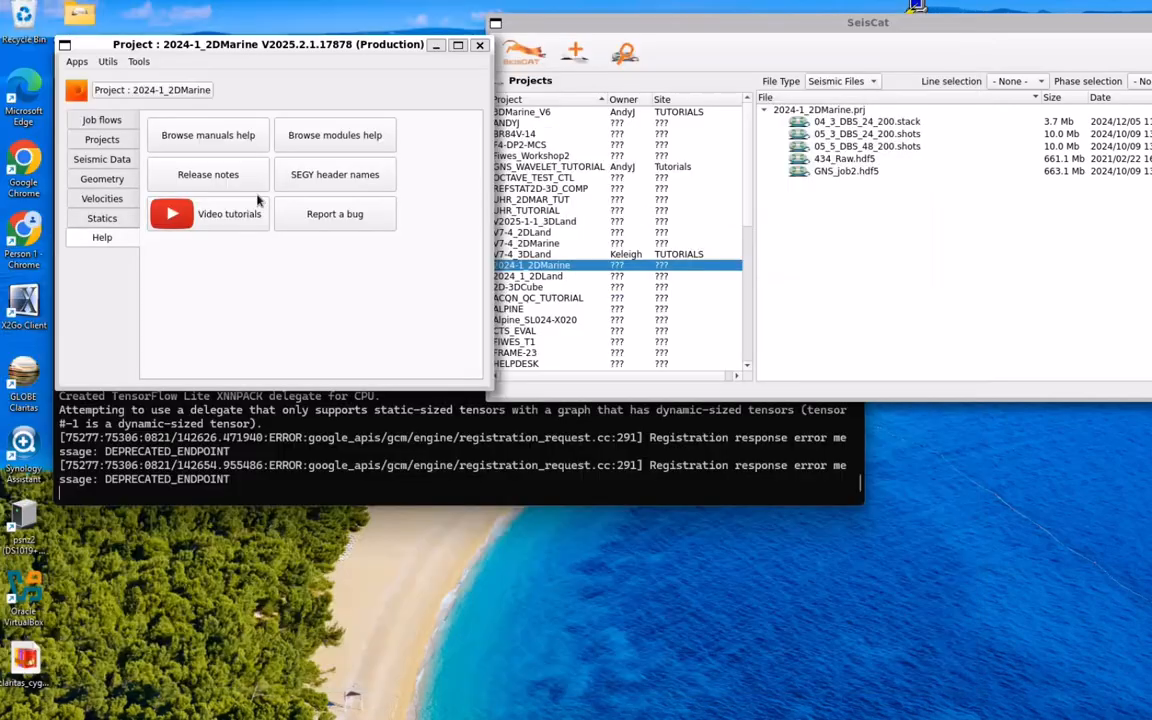
- Open the release notes and review the Release Highlights section for version 2025.2.1
click(190, 176)
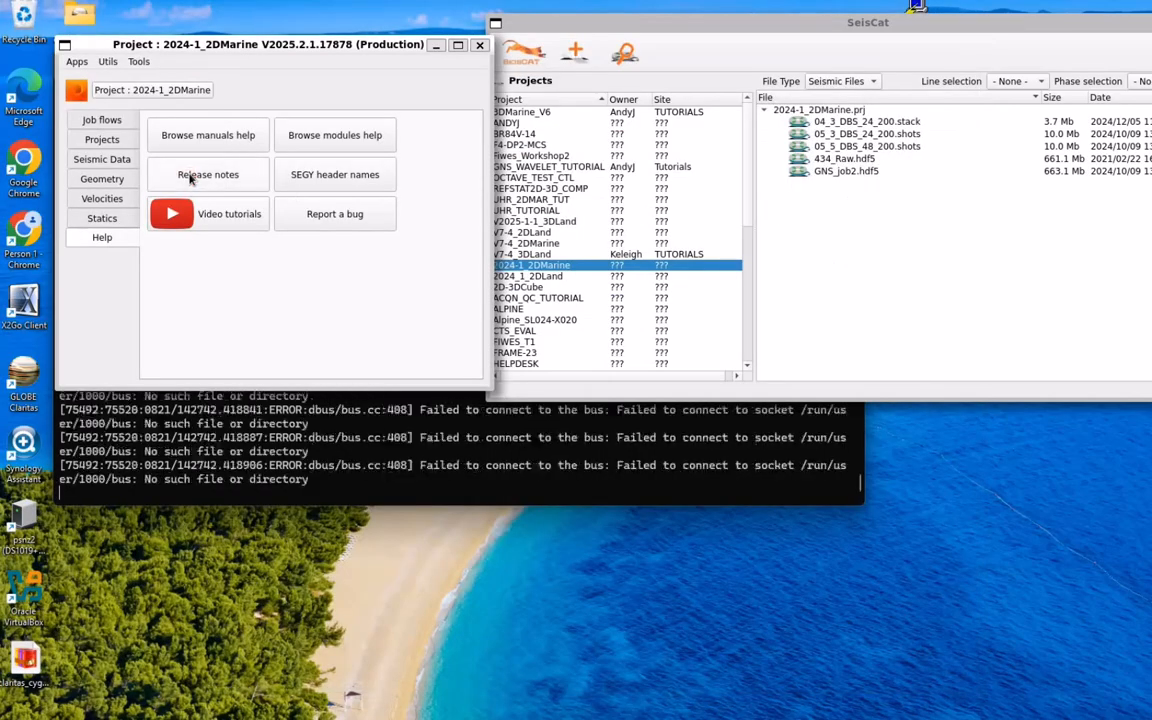
scroll(193, 185, down, 3)
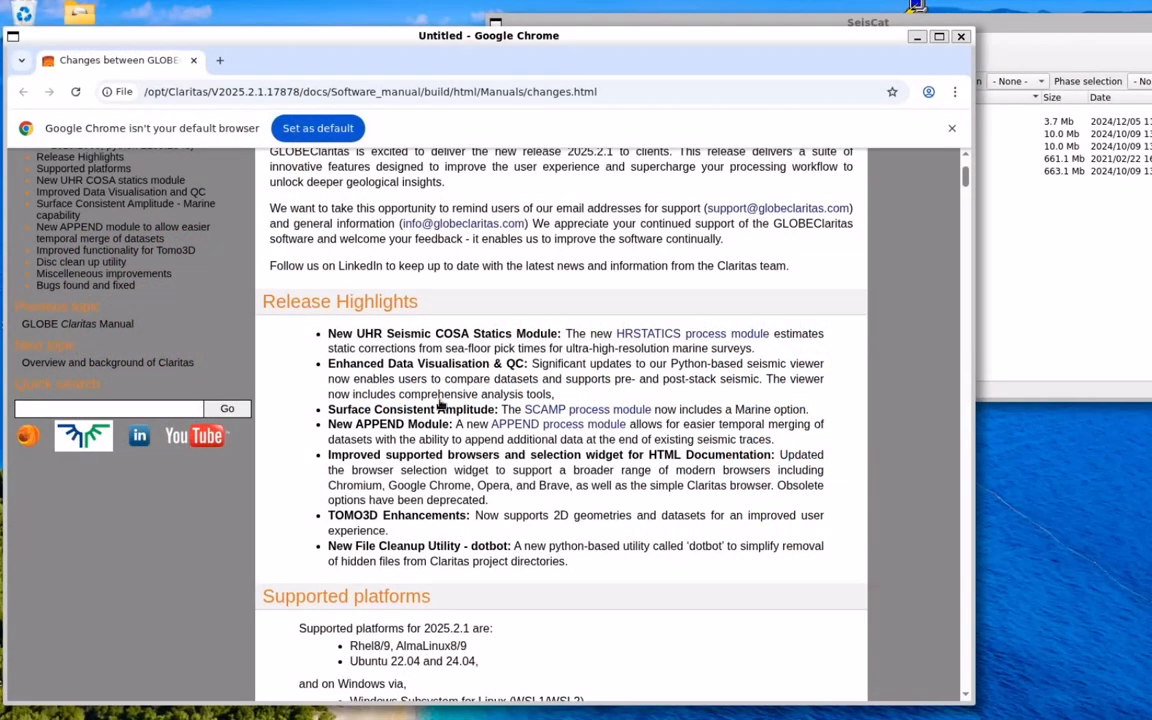
drag(232, 40, 395, 47)
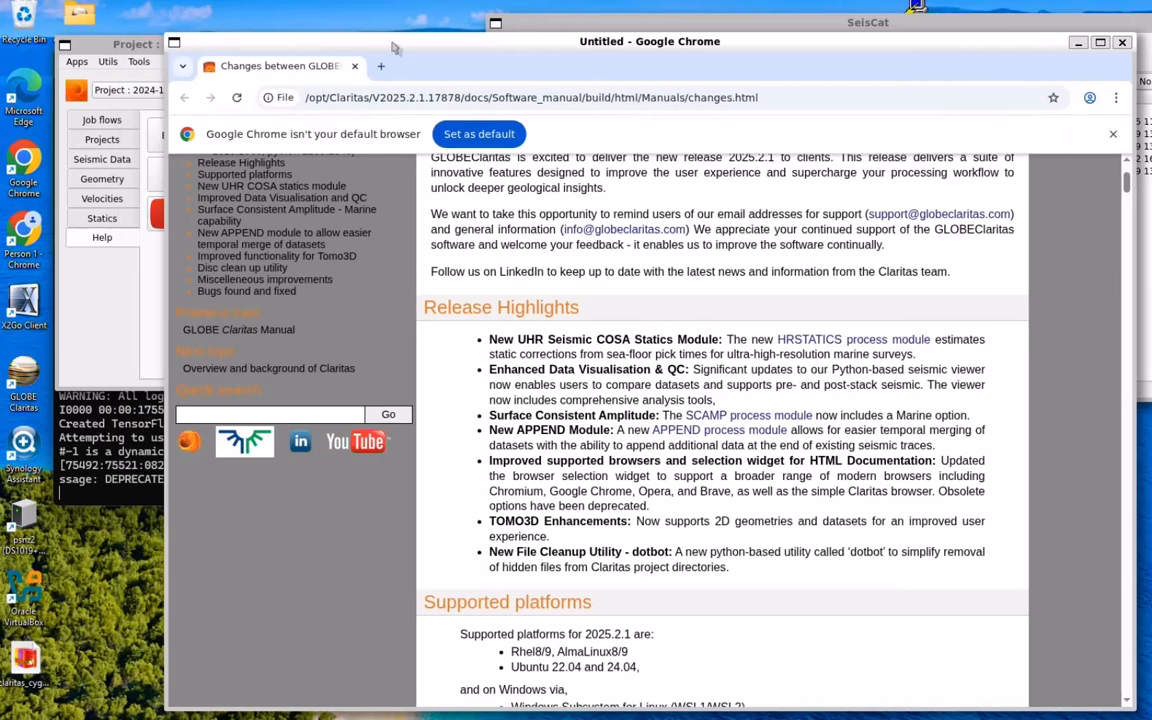
- Switch the active project to UHRS2D_TNW in the Claritas launcher
click(68, 63)
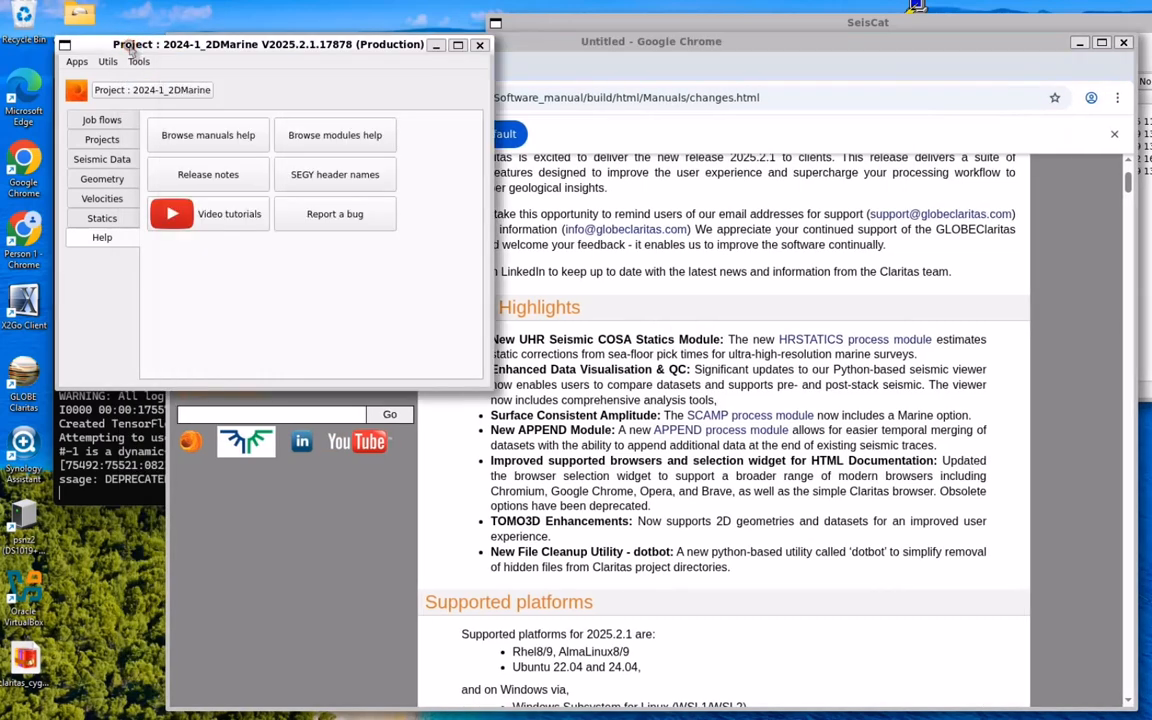
click(155, 90)
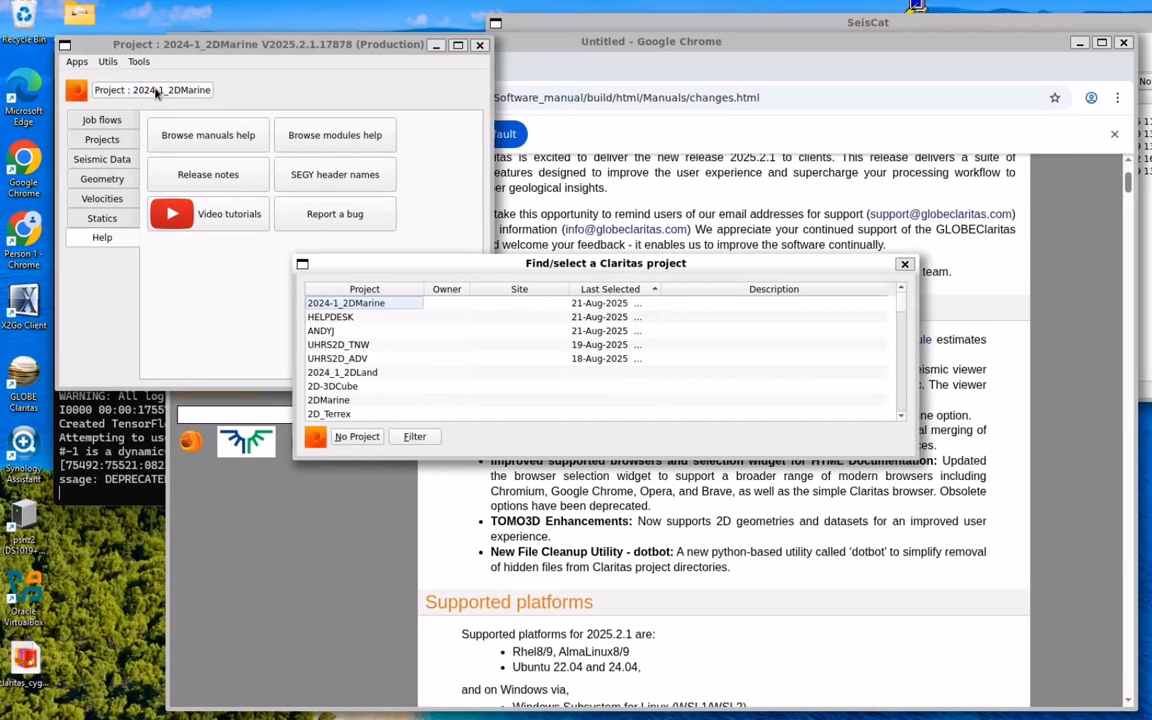
click(355, 344)
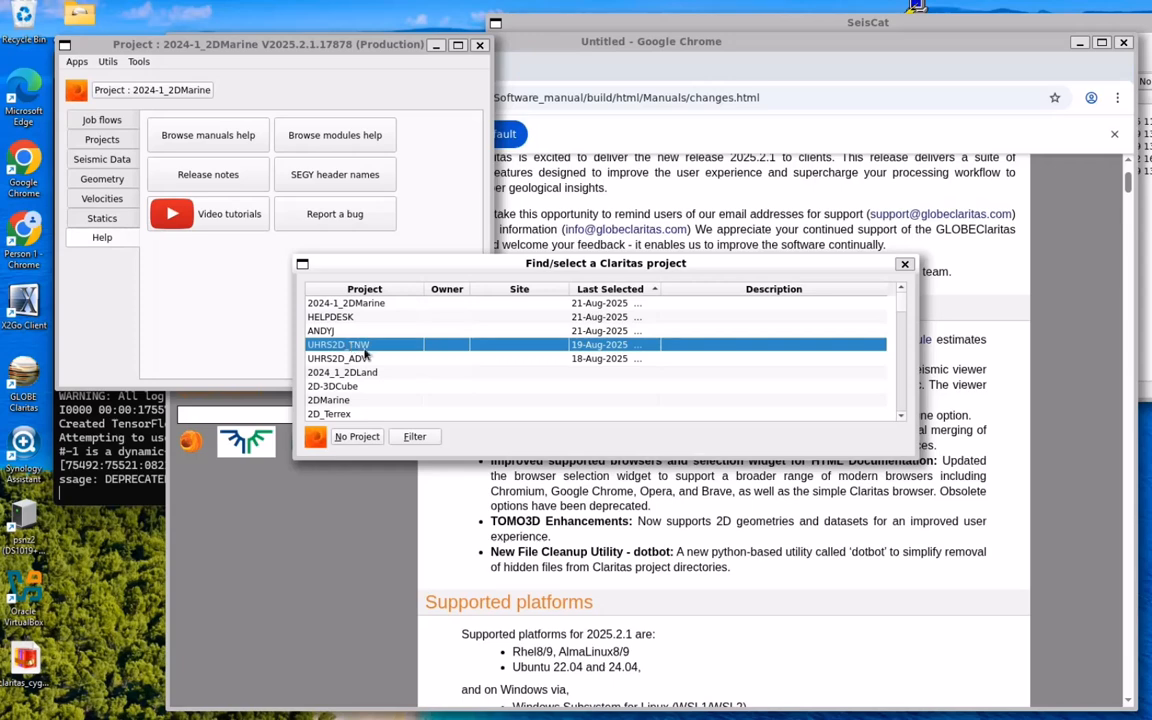
double_click(366, 348)
- Bring up the Job08_SCAMP_24850.job flow in the job editor and open the SCAMP module's parameters
click(103, 119)
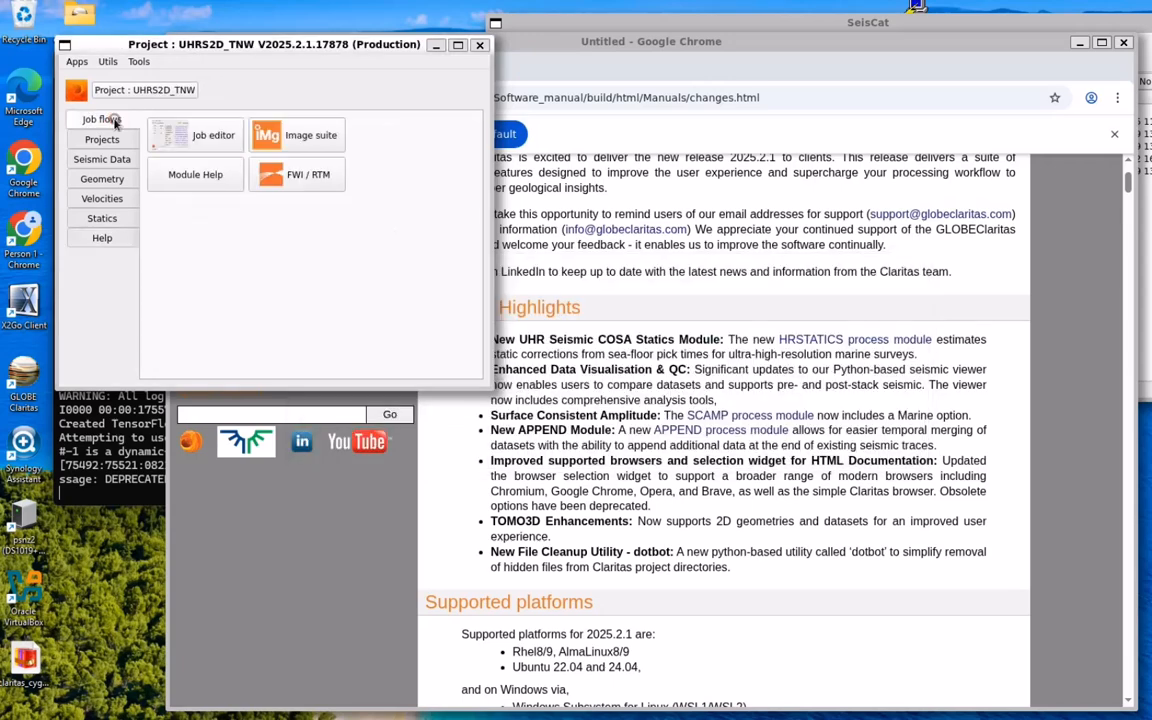
click(197, 139)
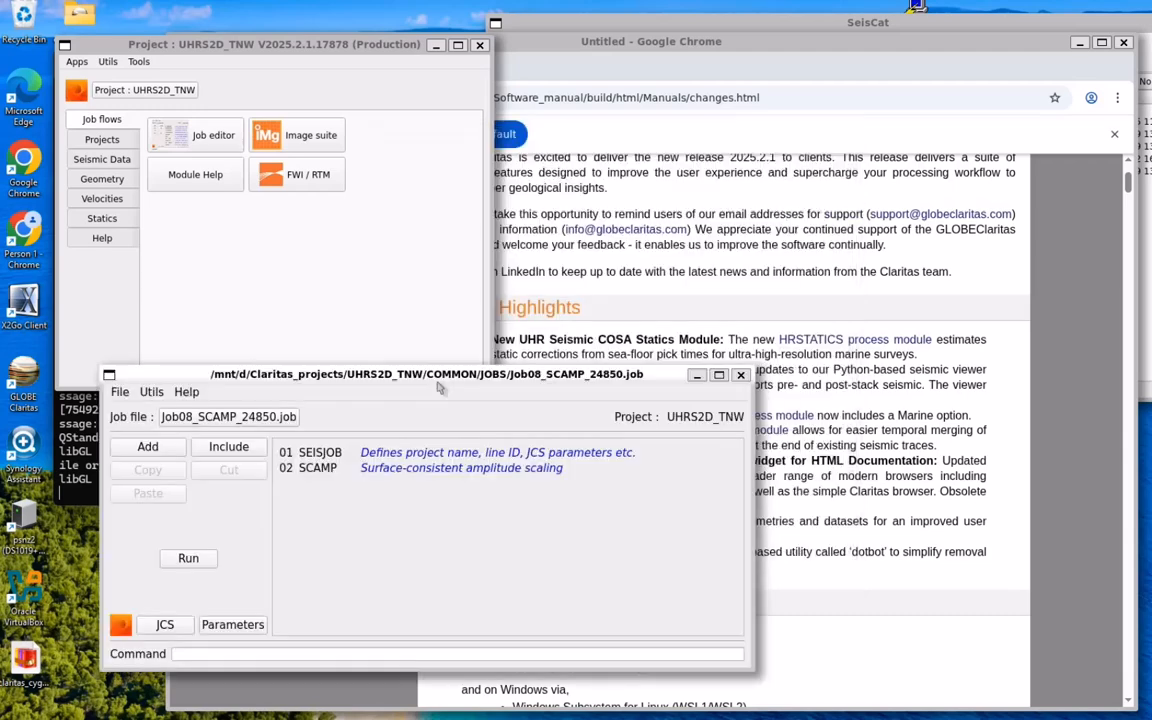
drag(459, 378, 527, 116)
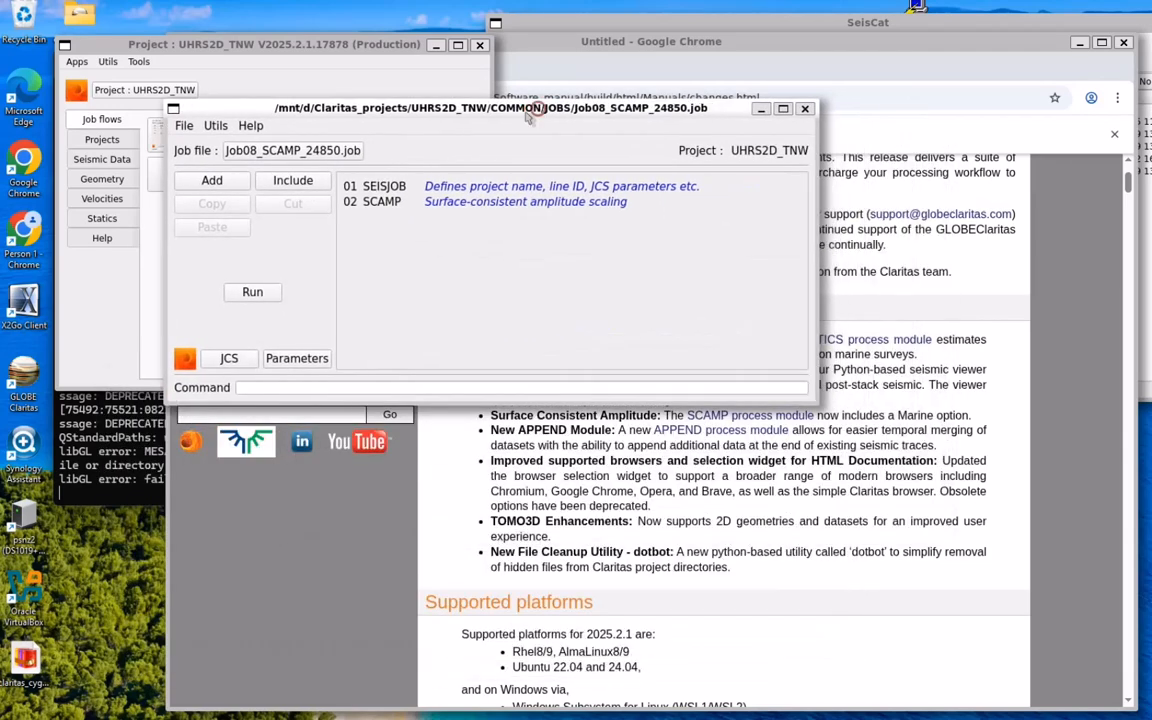
click(386, 203)
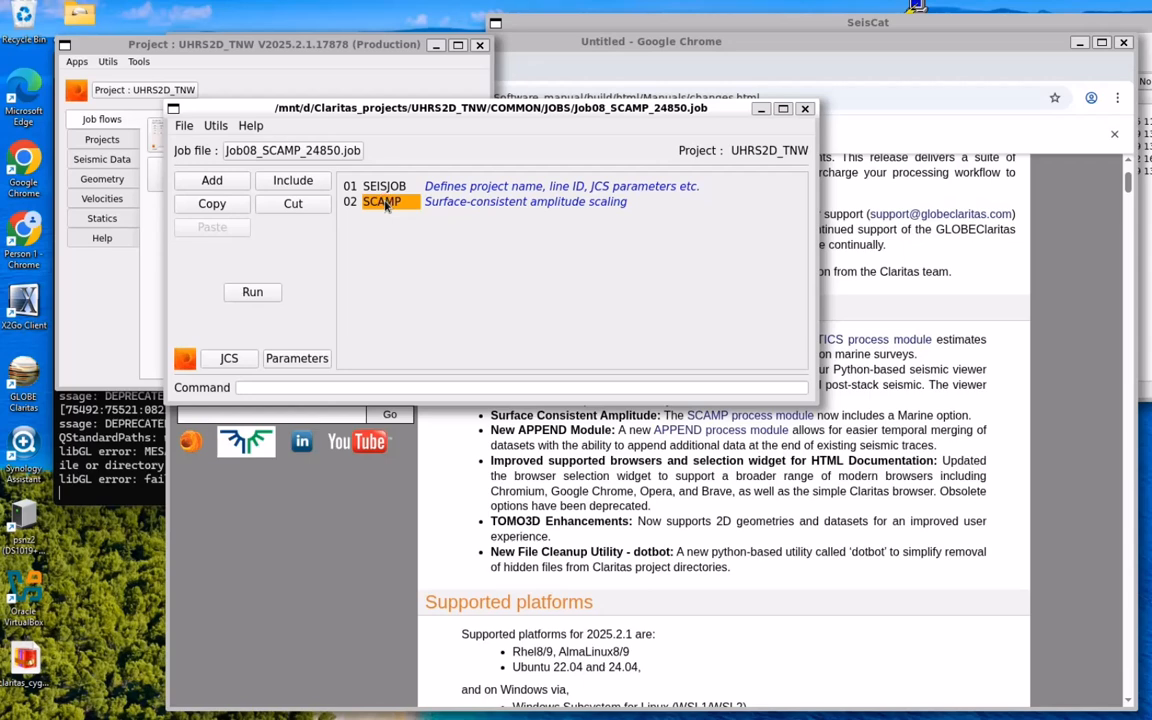
double_click(386, 203)
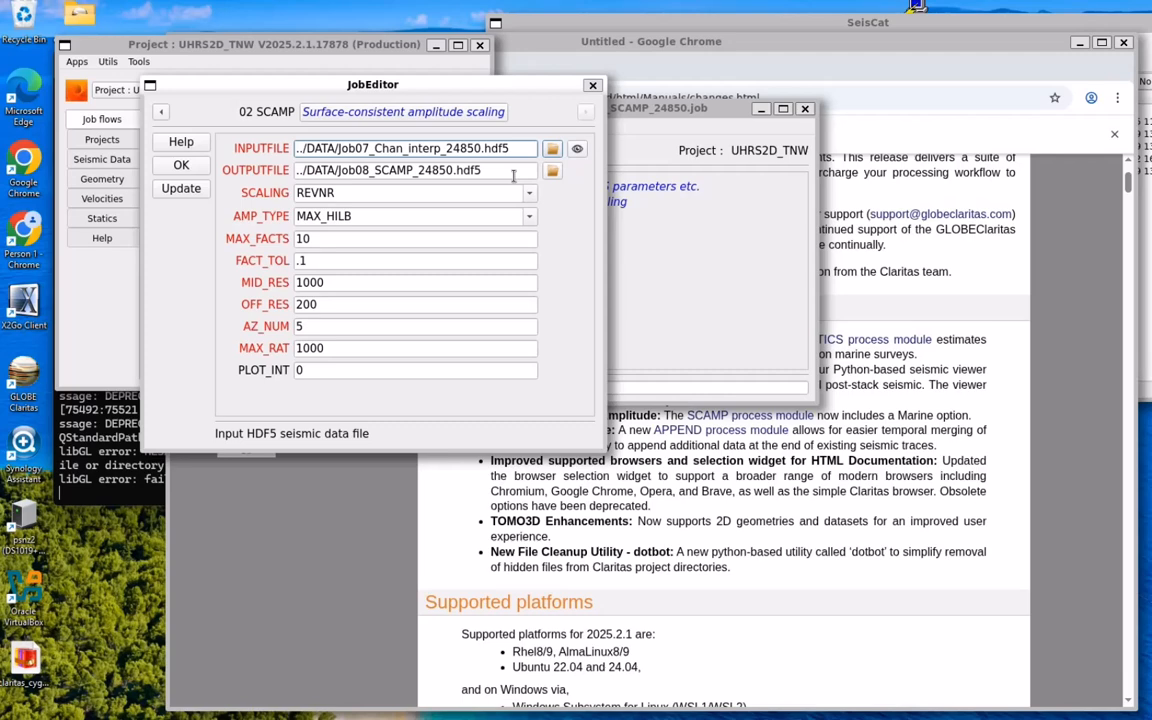
- Read the SCAMP help on the SCALING, AMP_TYPE and MAX_RAT parameters, then close the module's parameter form
click(390, 193)
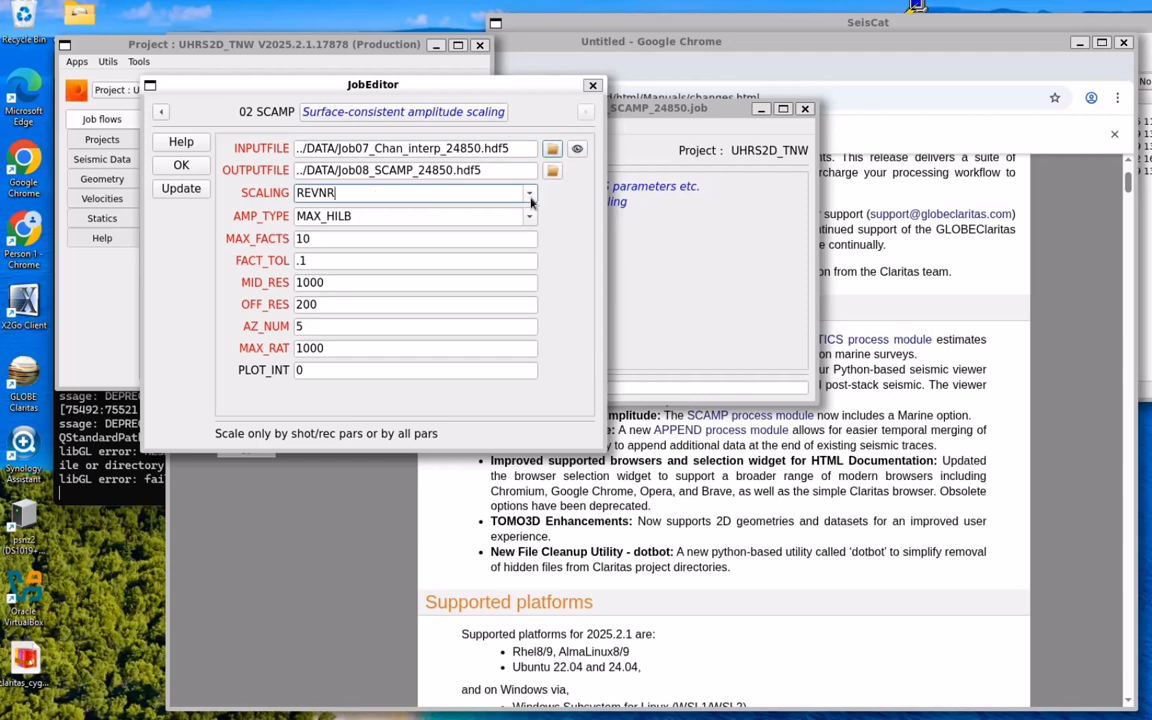
click(184, 142)
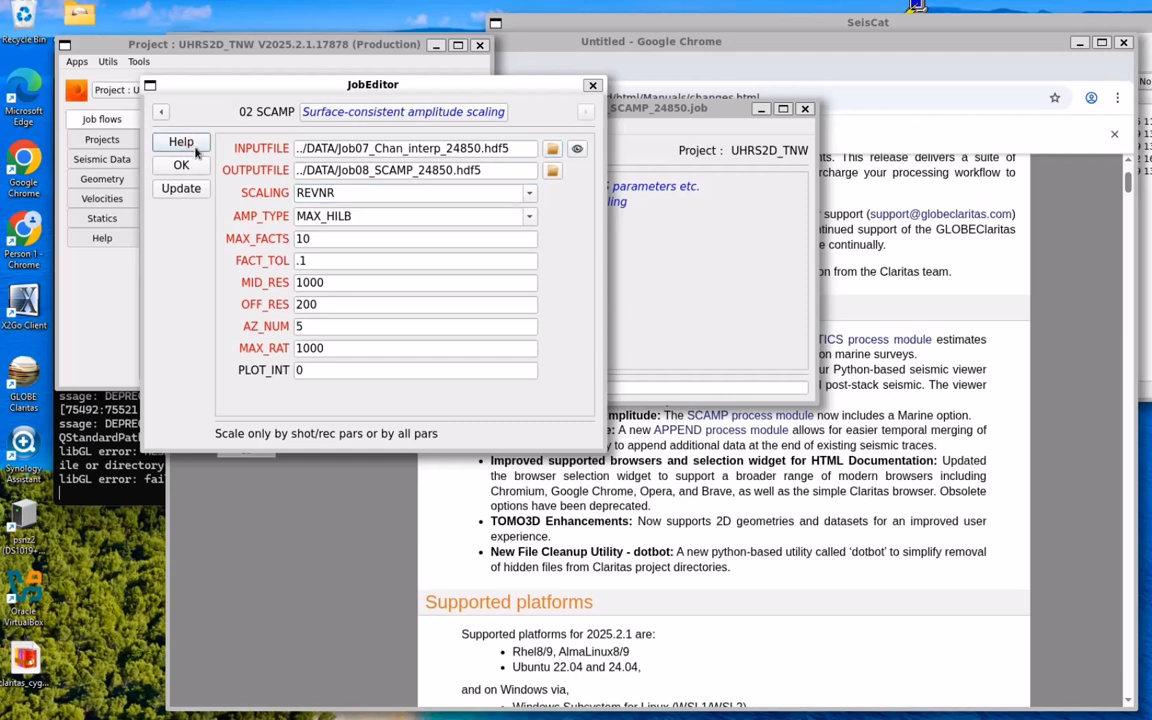
scroll(893, 551, down, 3)
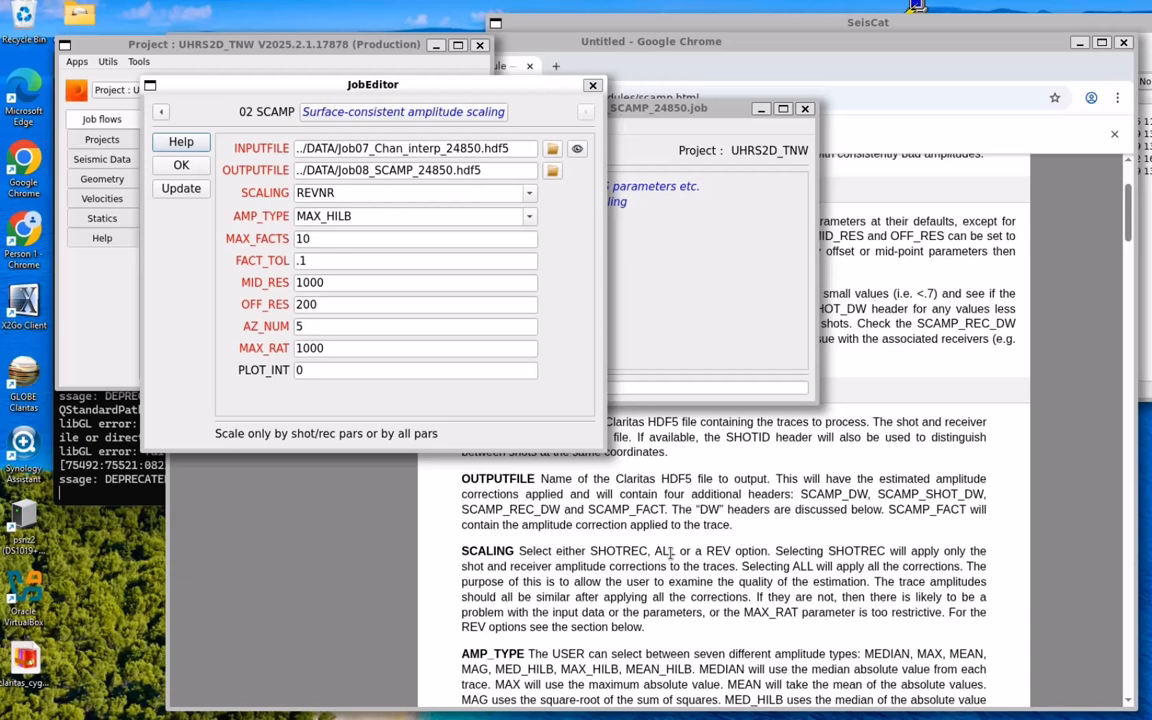
scroll(698, 560, down, 10)
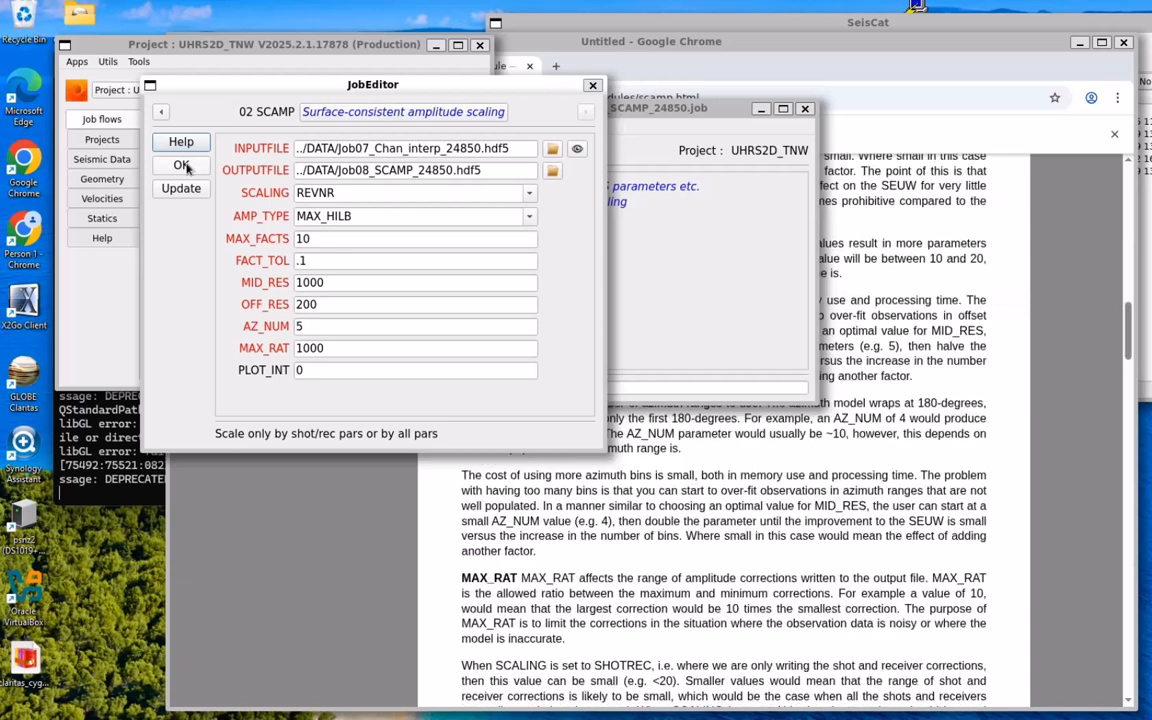
click(181, 165)
- Open Job08_SCAMP_24850.hdf5 and Job07_Chan_interp_24850.hdf5 together in SeisViewer (beta) and compare their shot gathers
click(127, 303)
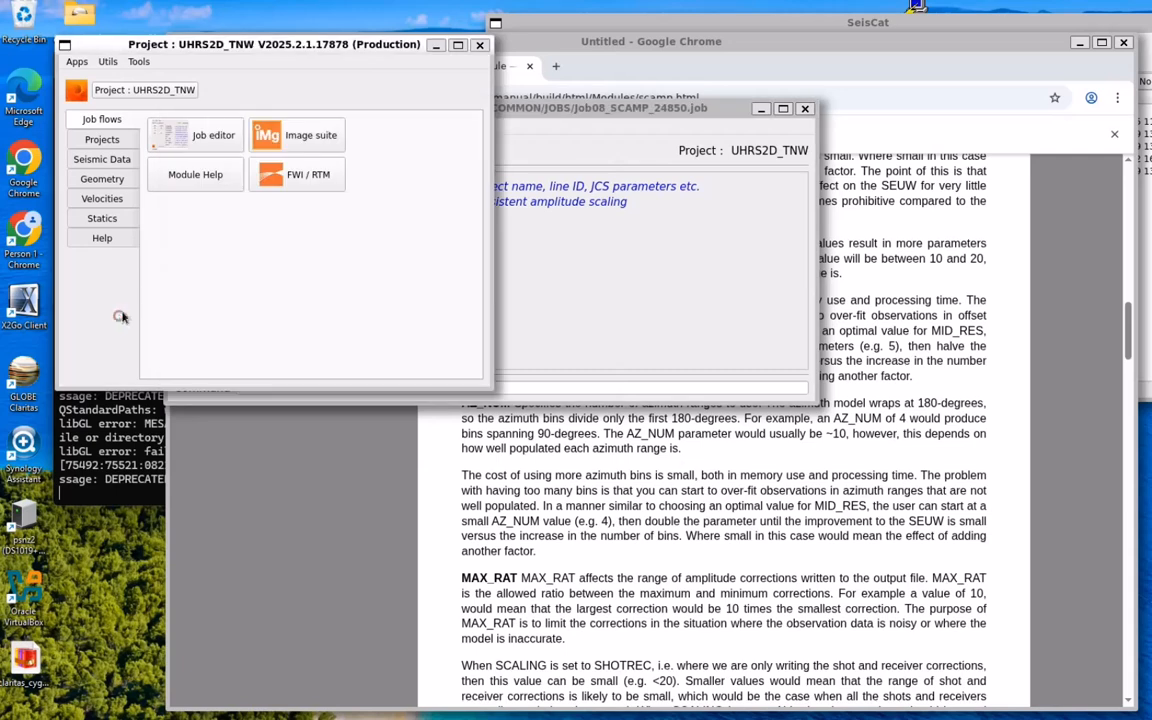
click(113, 161)
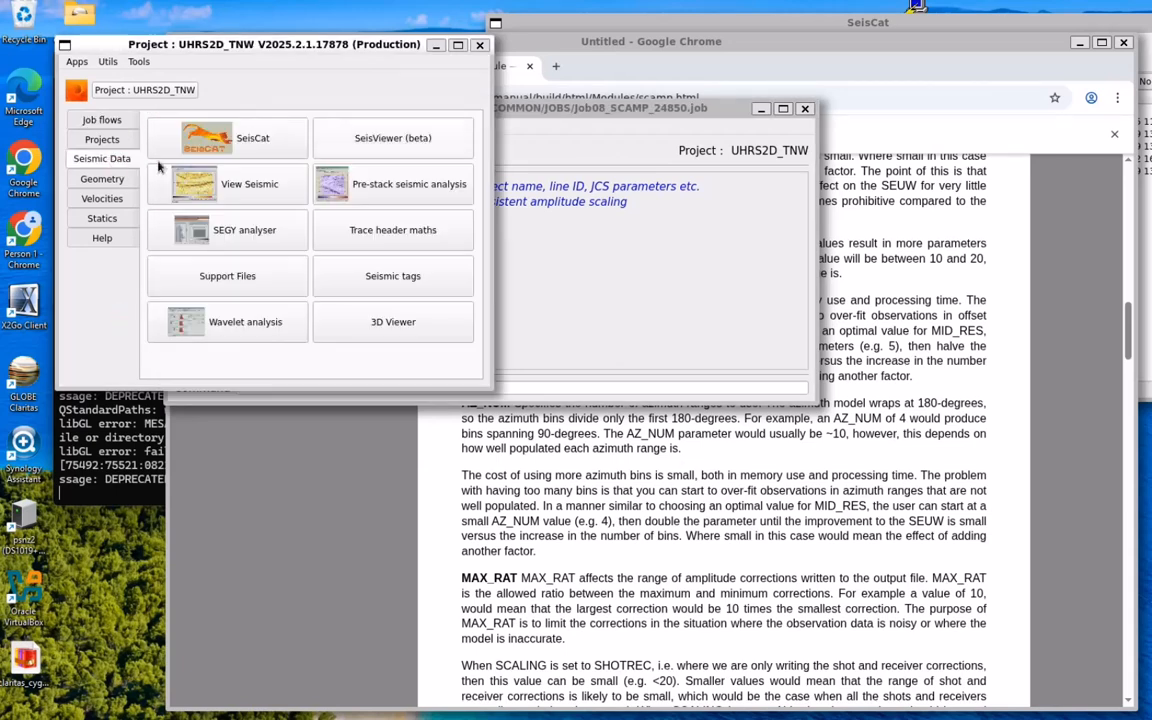
click(449, 178)
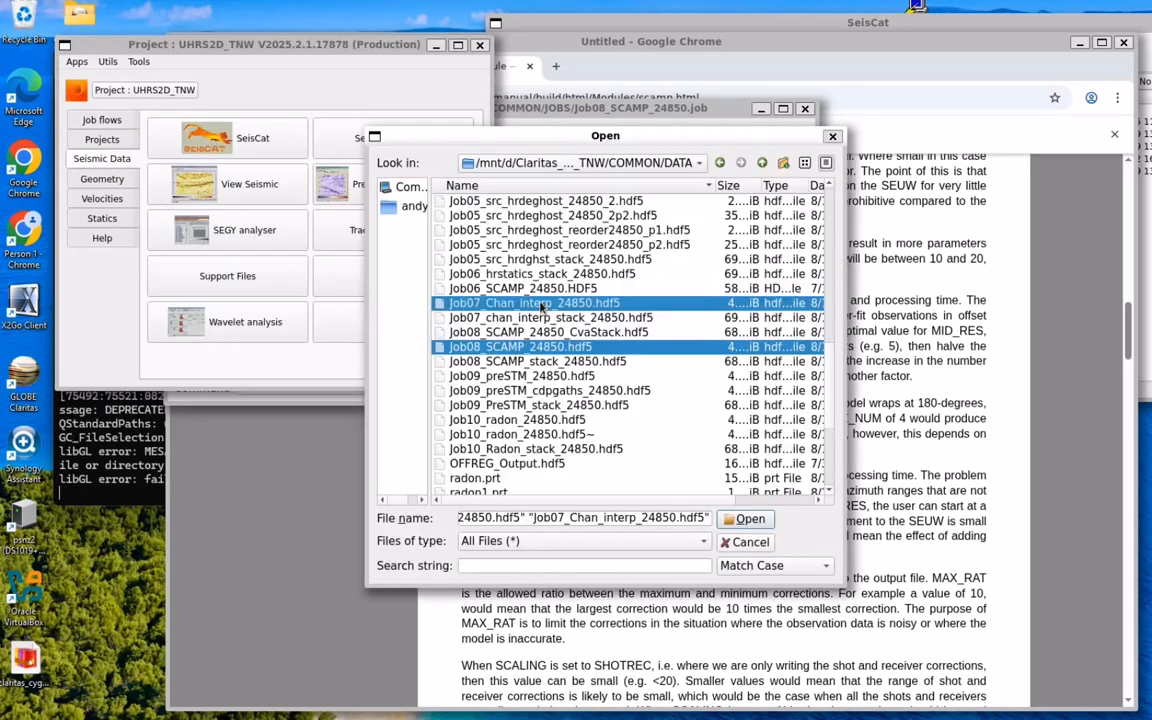
click(735, 519)
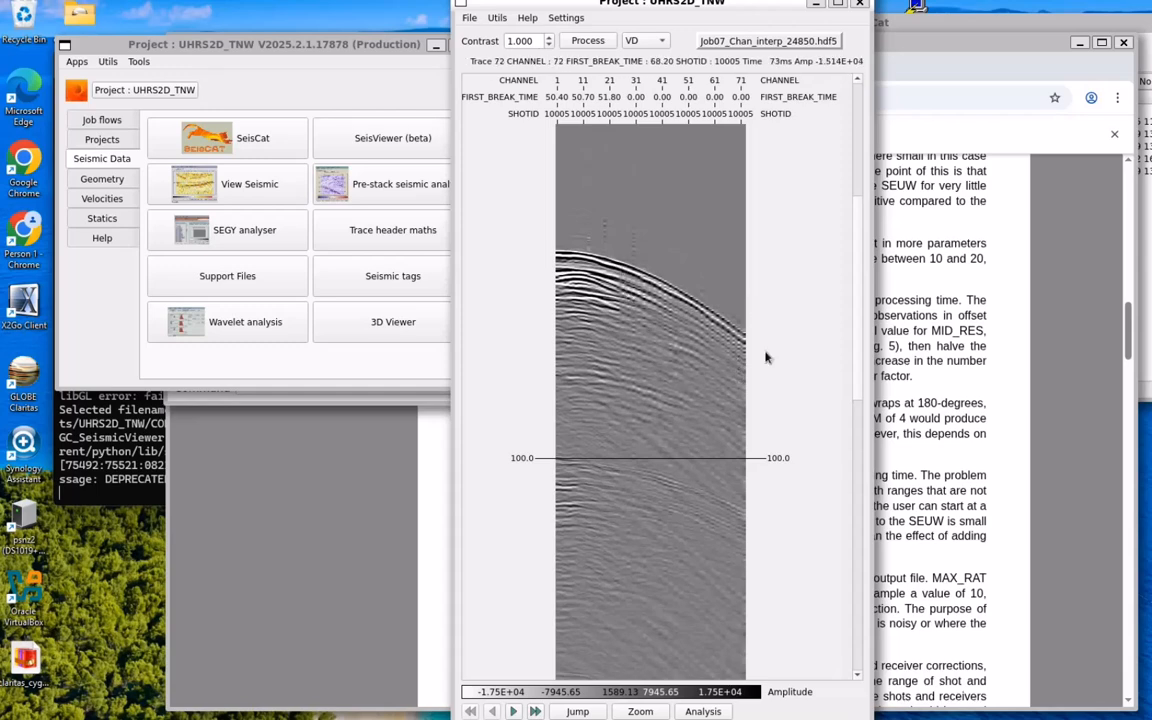
click(676, 369)
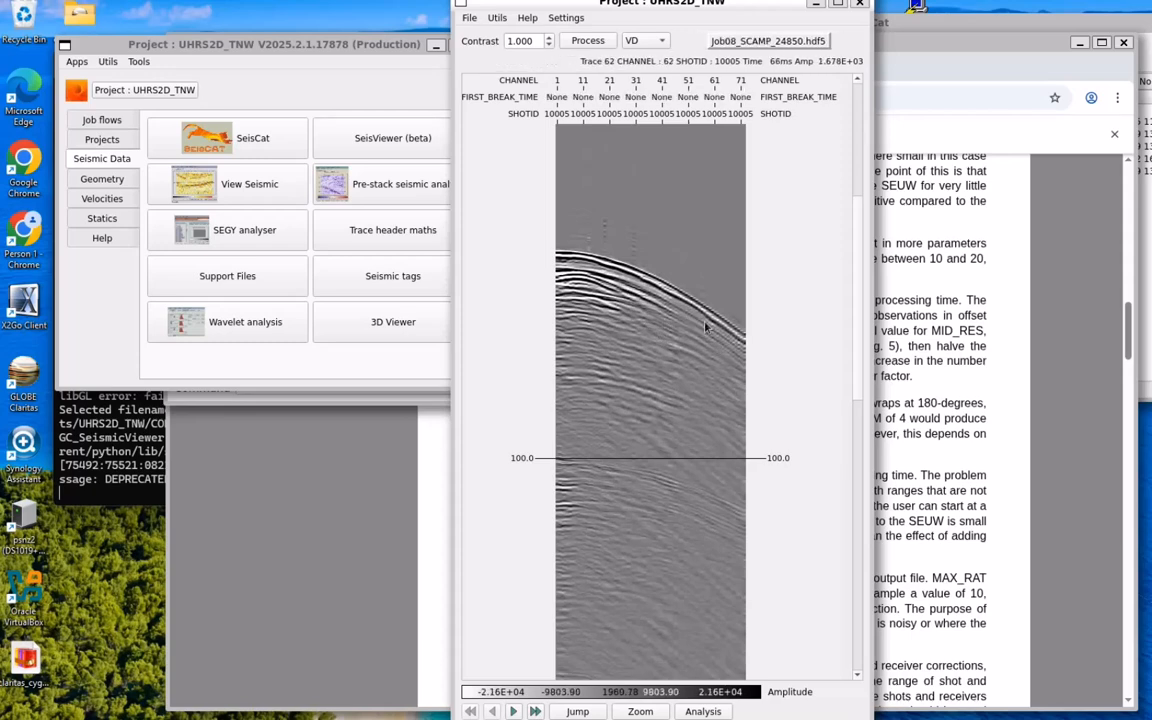
- Examine the trace frequency spectra of a window over channels from about 28 outward below the first arrivals, then close the analysis and the viewer
right_click(668, 338)
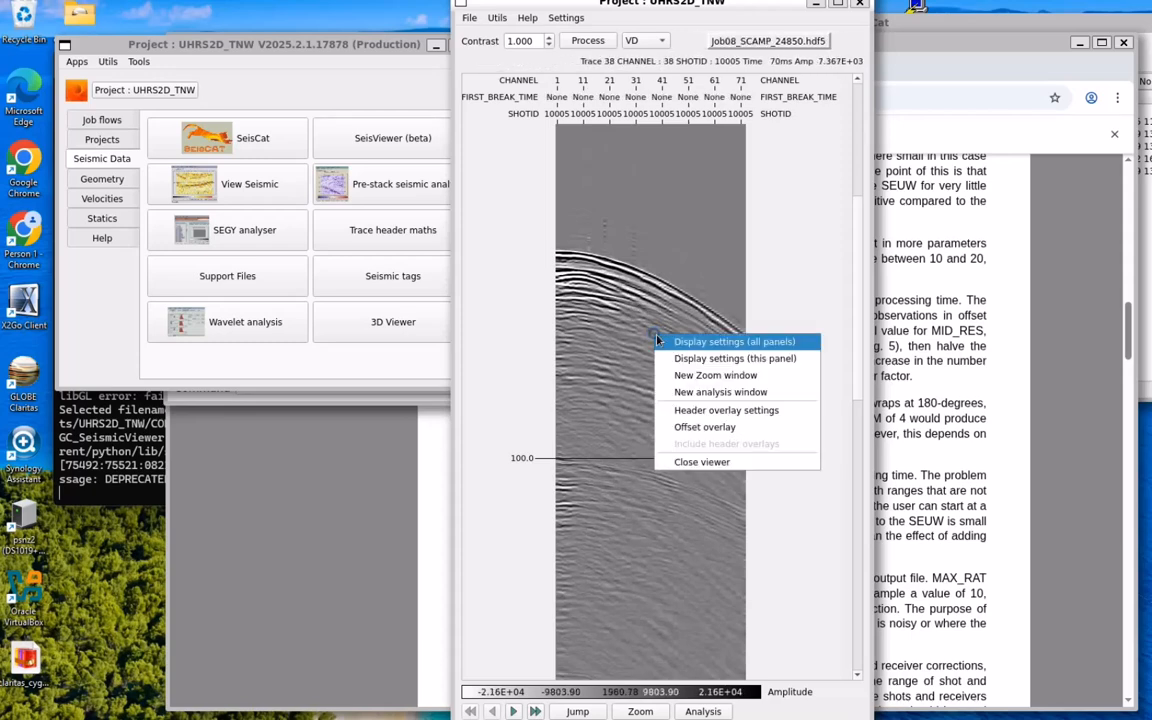
click(697, 393)
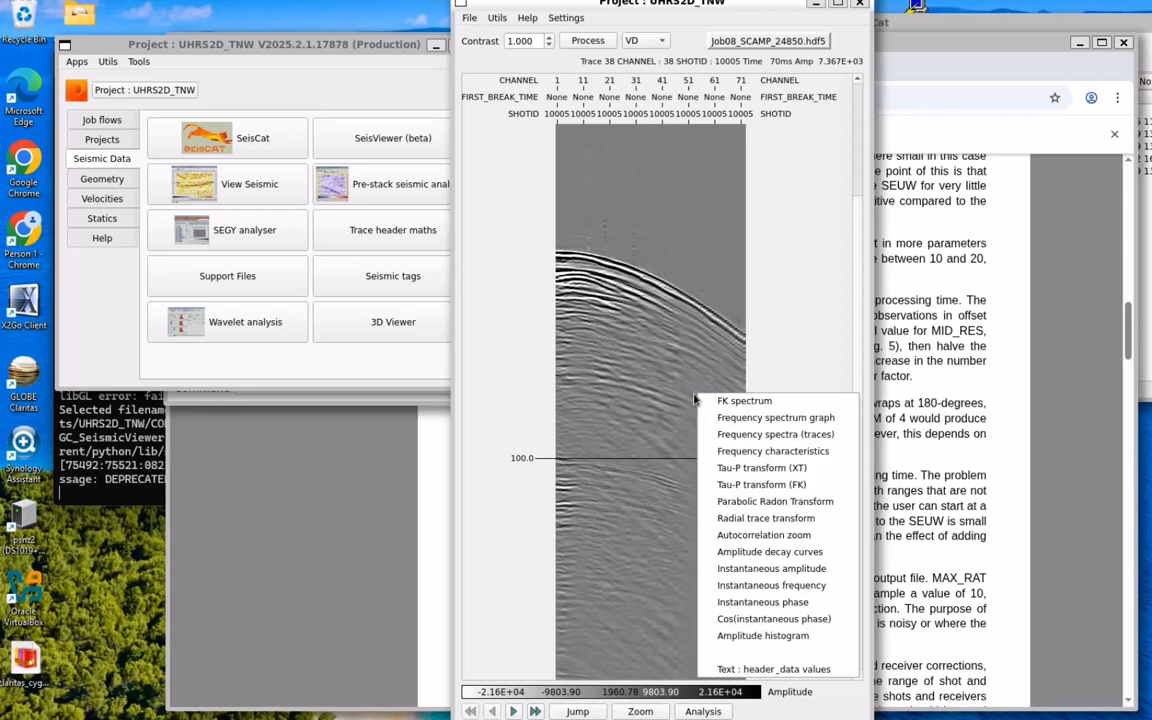
click(769, 435)
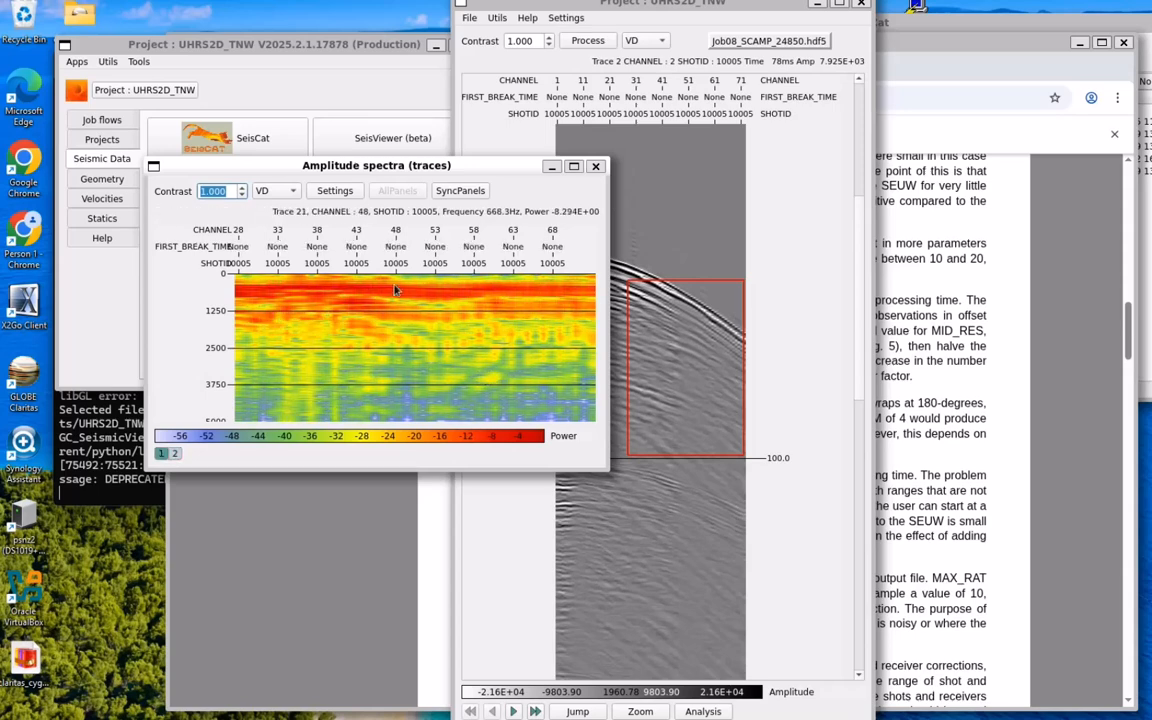
click(595, 166)
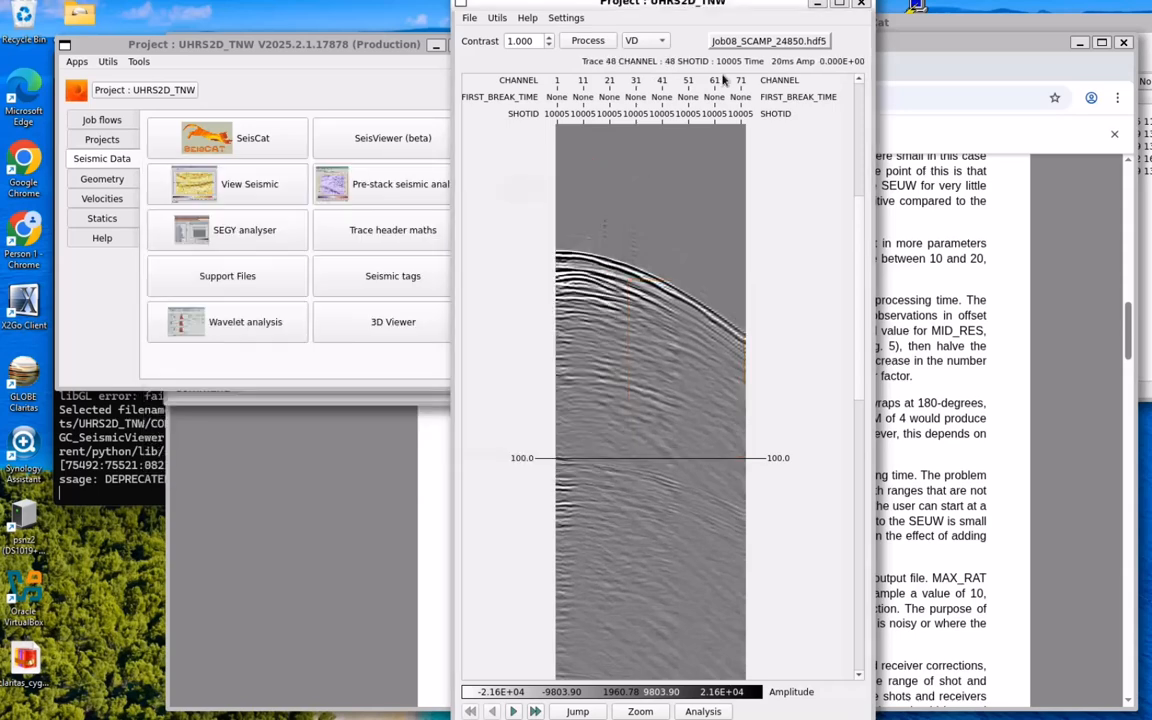
click(861, 4)
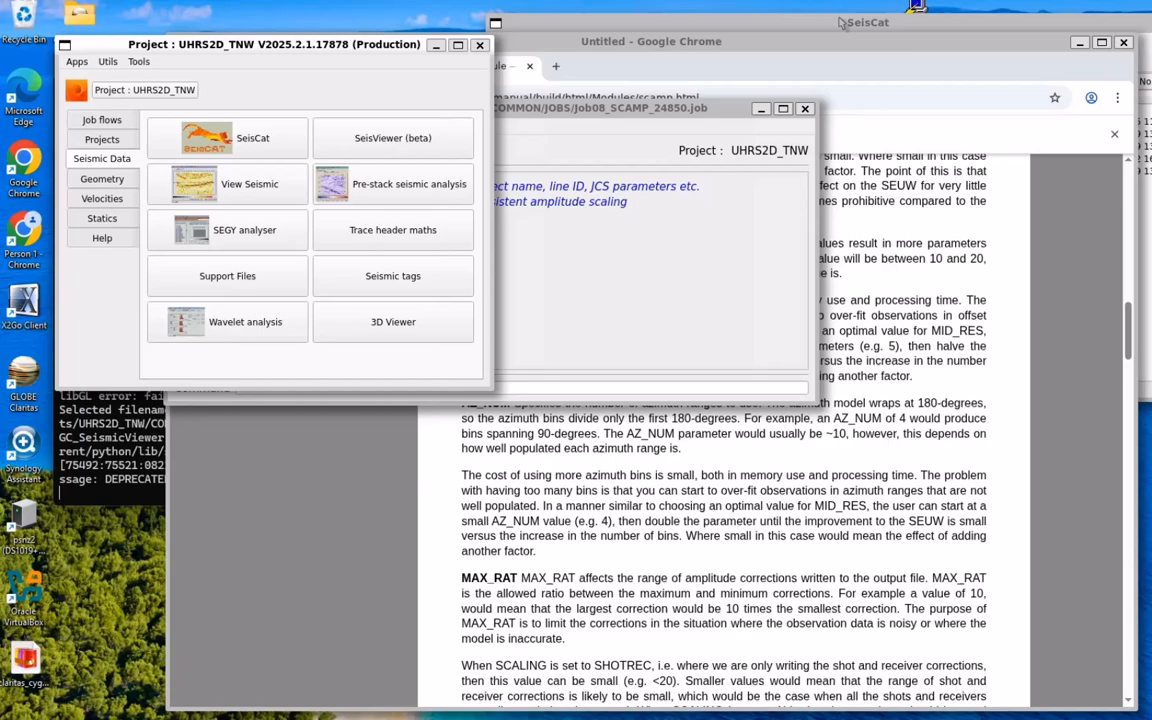
- Return to the release notes in Chrome and open the GLOBE Claritas user preferences beside them
click(405, 530)
click(240, 66)
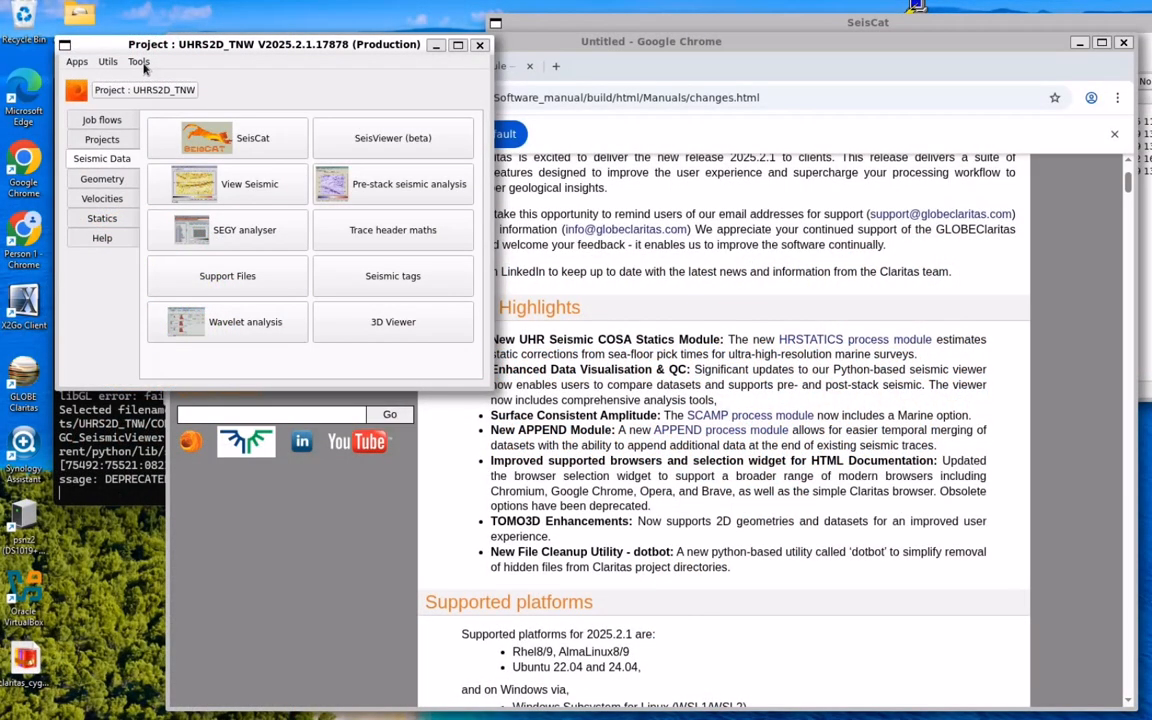
click(139, 62)
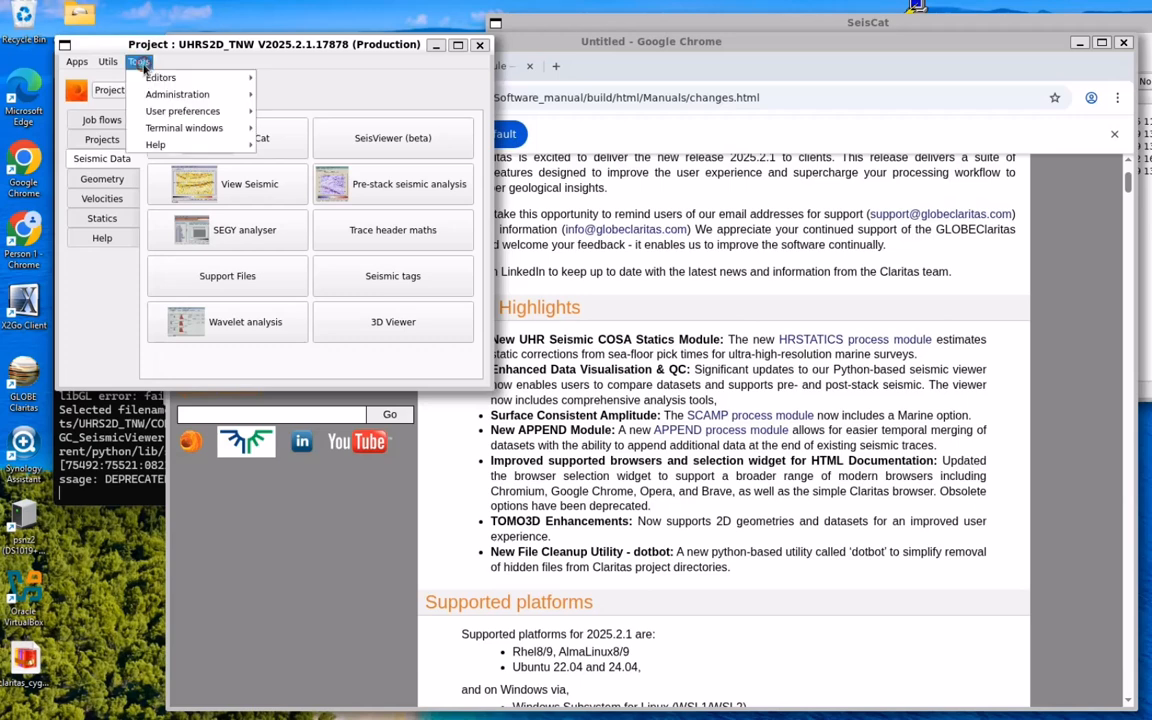
mouse_move(170, 112)
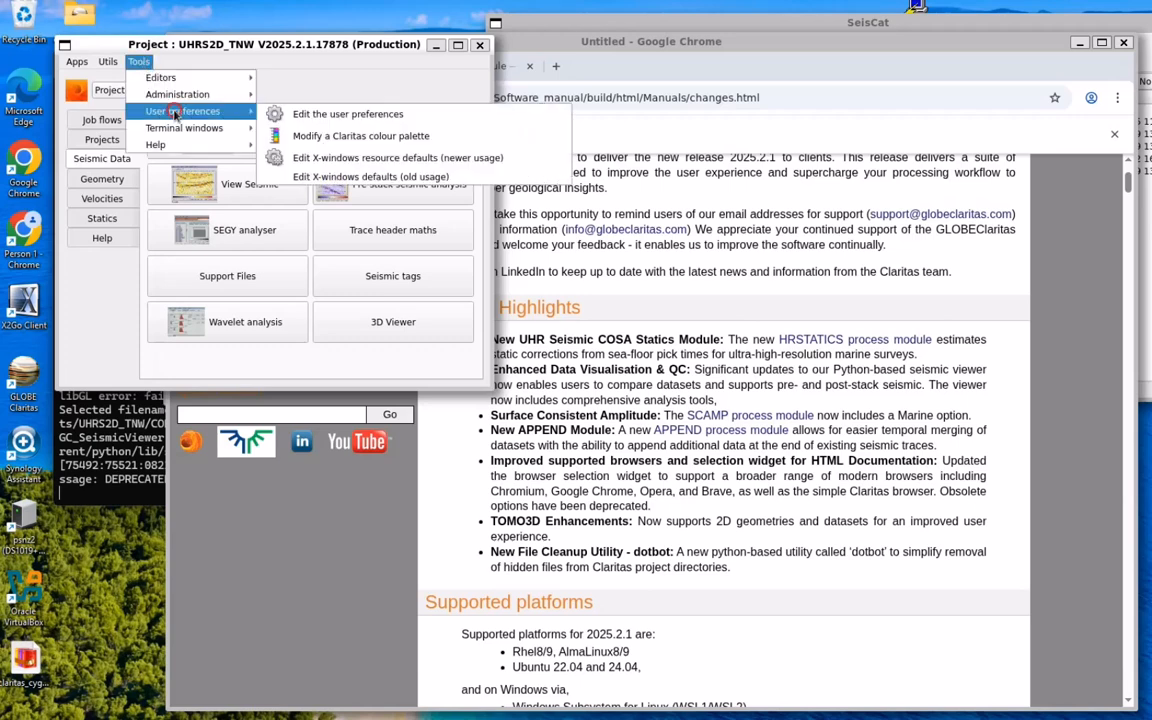
click(346, 116)
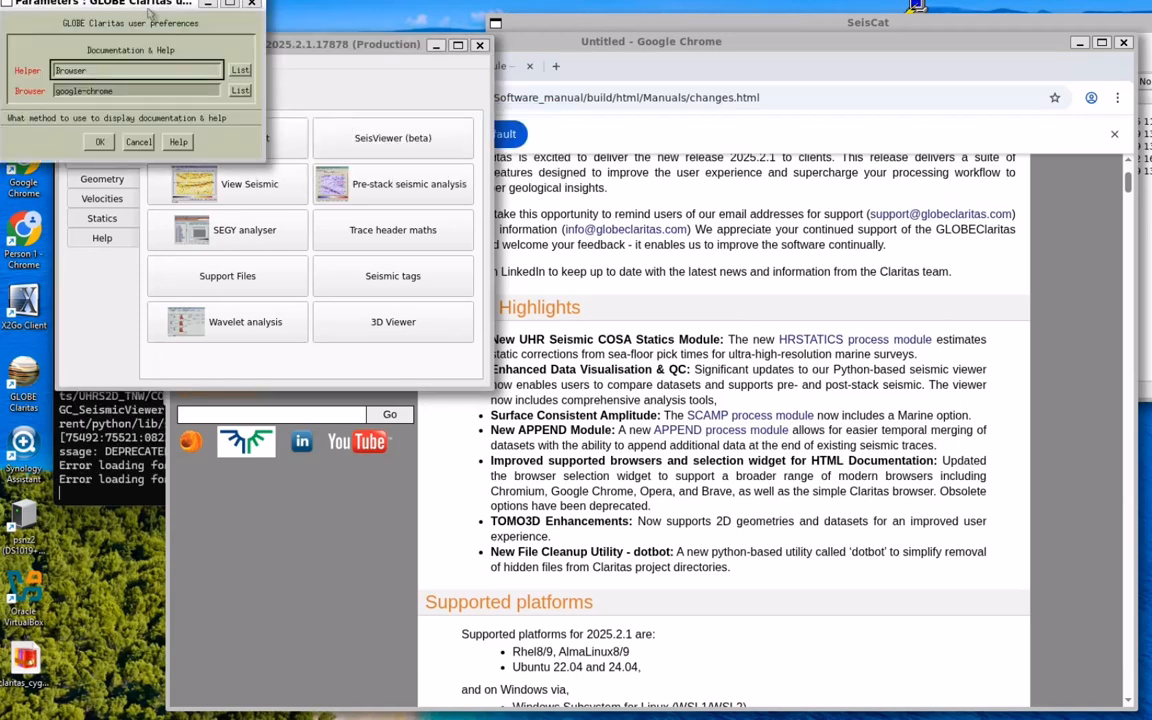
drag(177, 34, 632, 198)
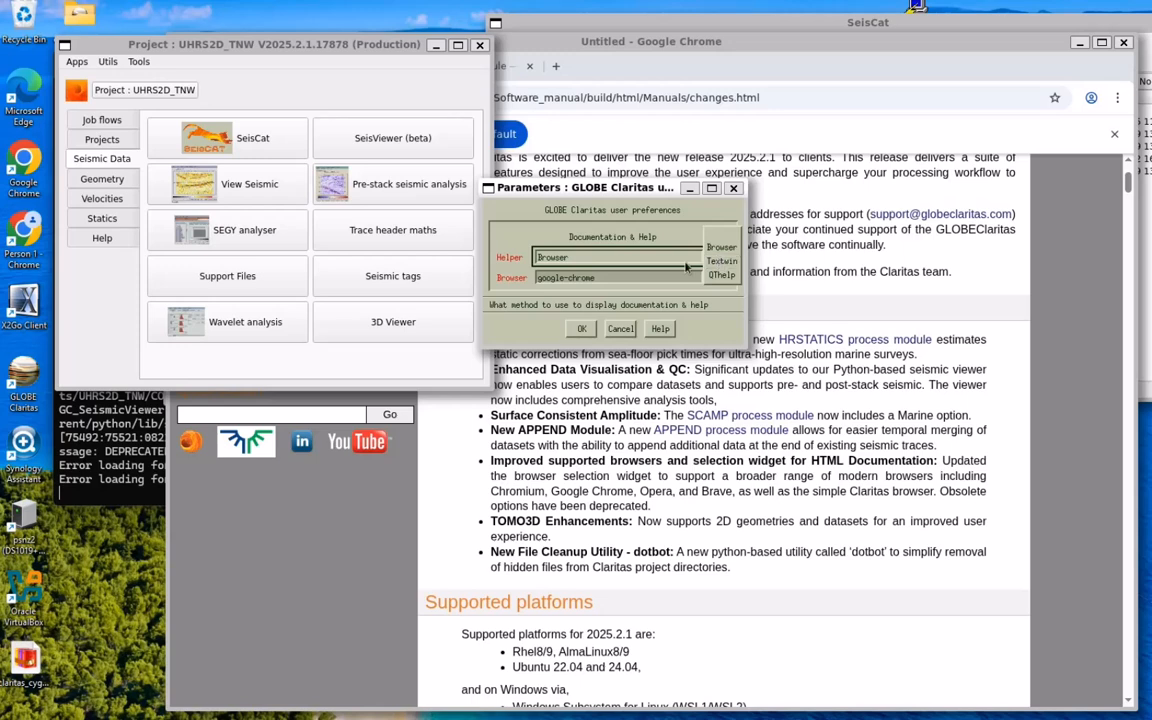
- Review the available documentation helper methods and browser choices in the user preferences, keeping Browser as the helper, then close the preferences
click(722, 256)
click(722, 247)
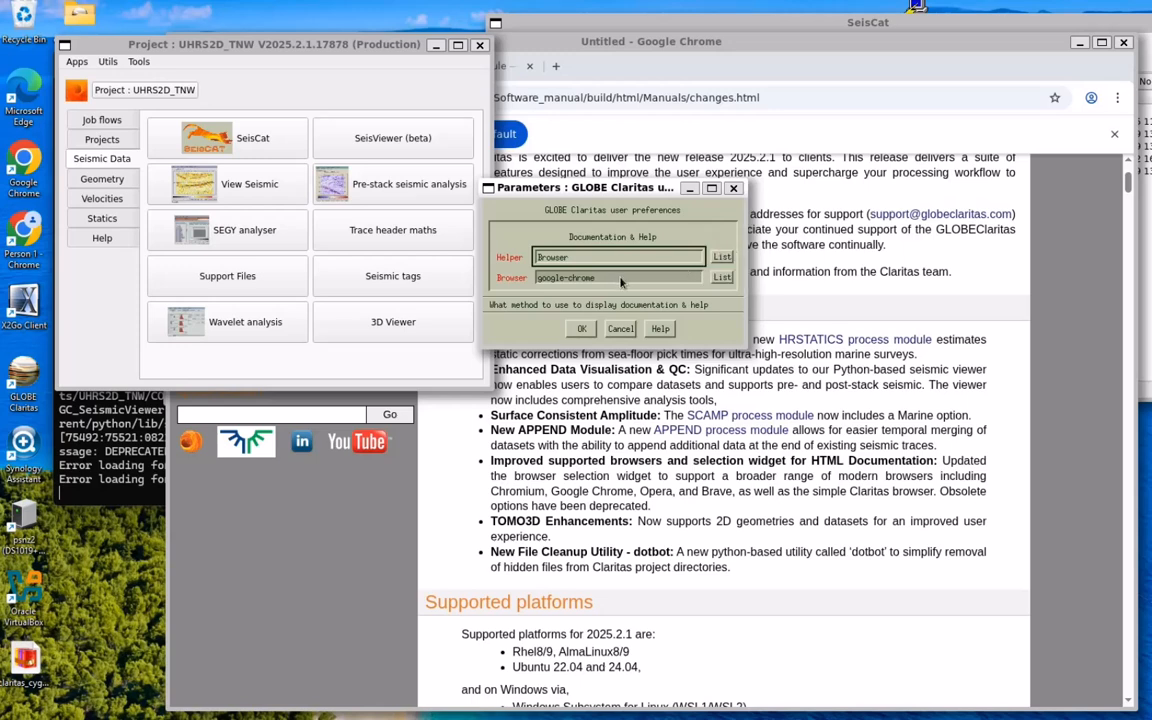
click(721, 278)
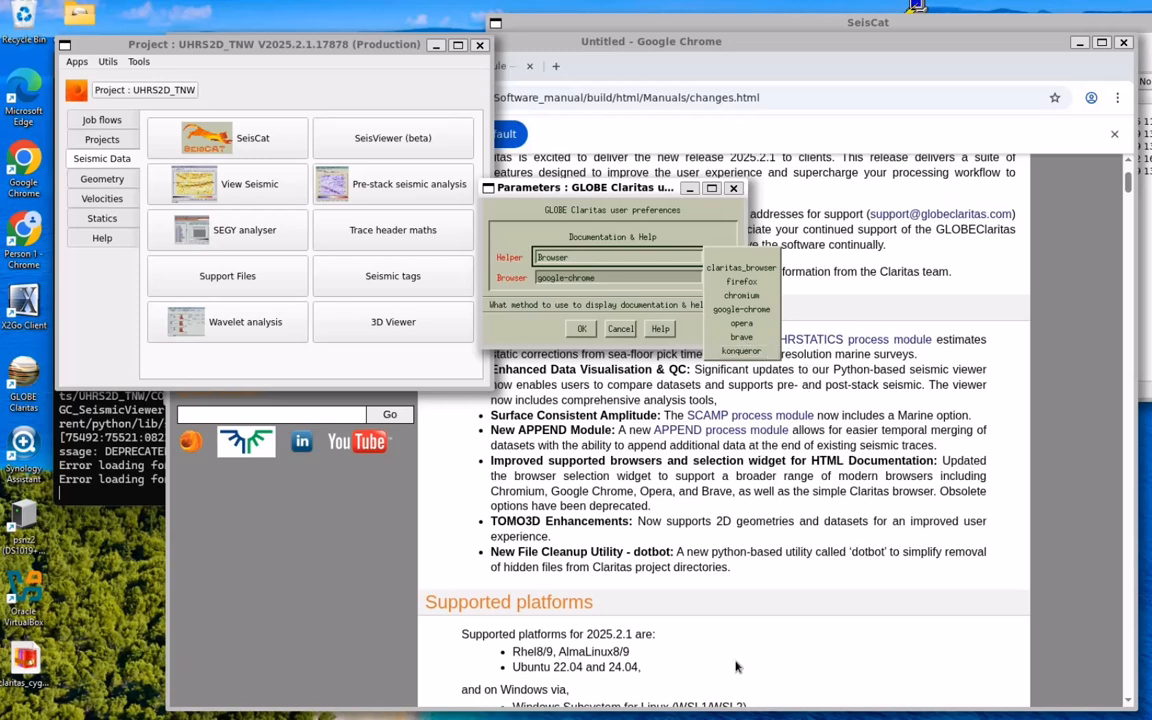
click(782, 625)
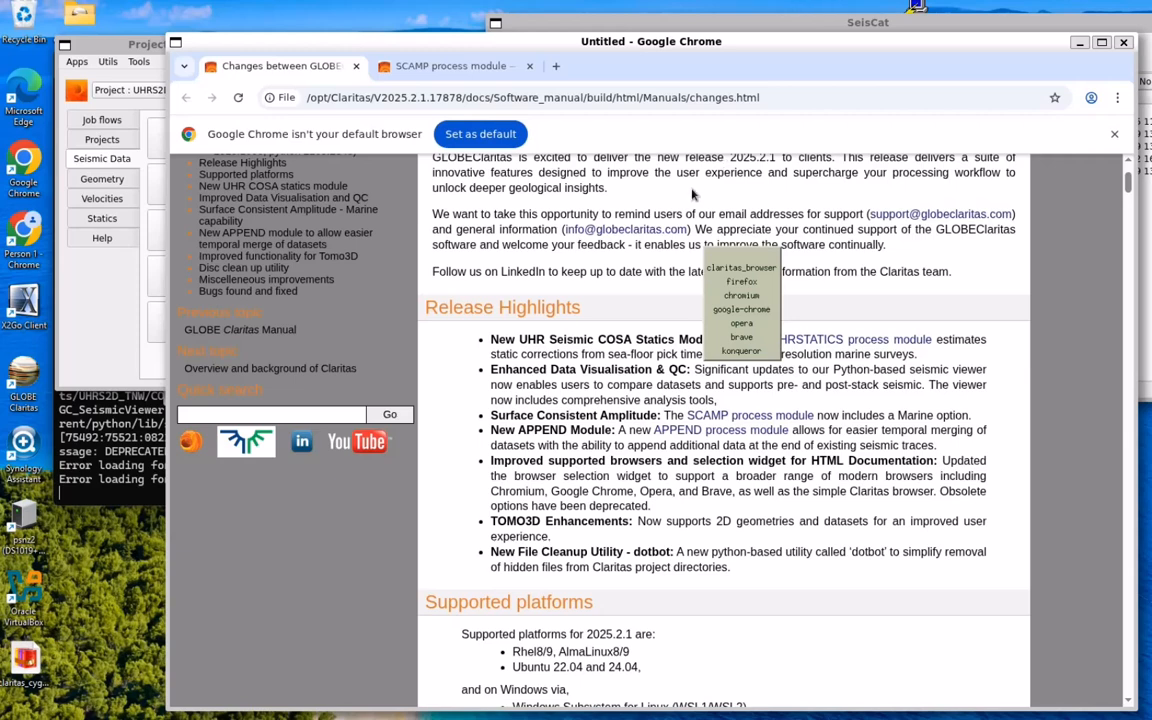
click(741, 300)
click(733, 188)
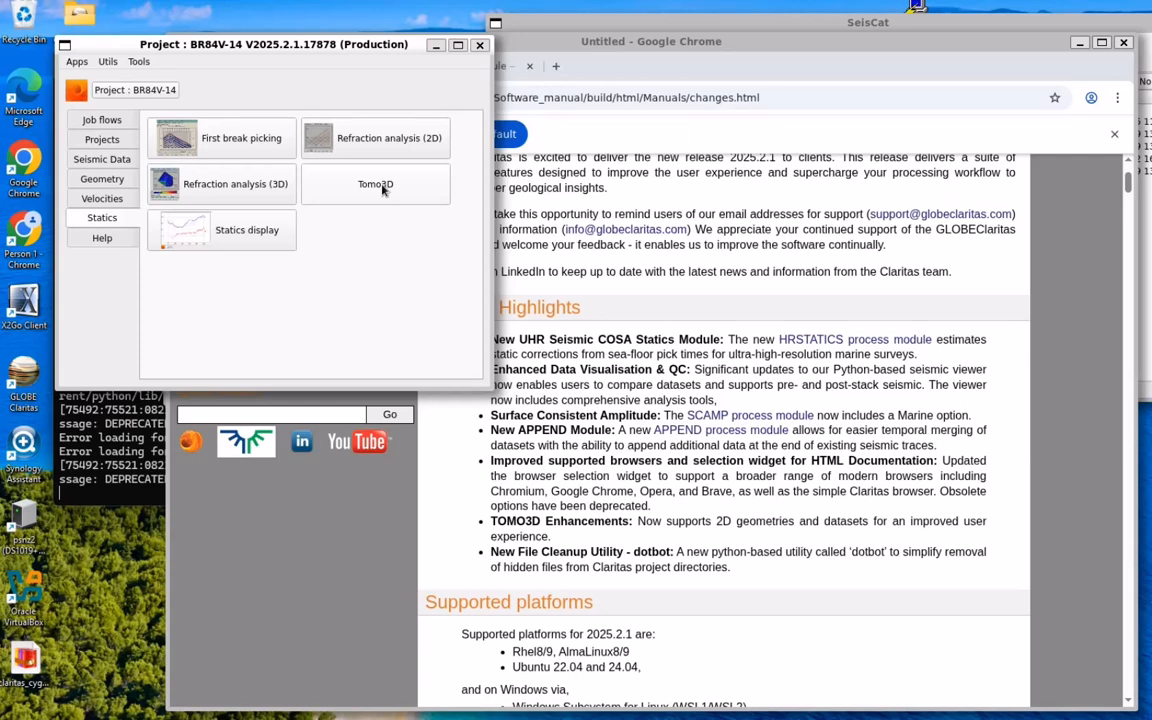
- Open Tomo3D for project BR84V-14 and add the pick file BR84V-14_fbpicks.pic
click(382, 187)
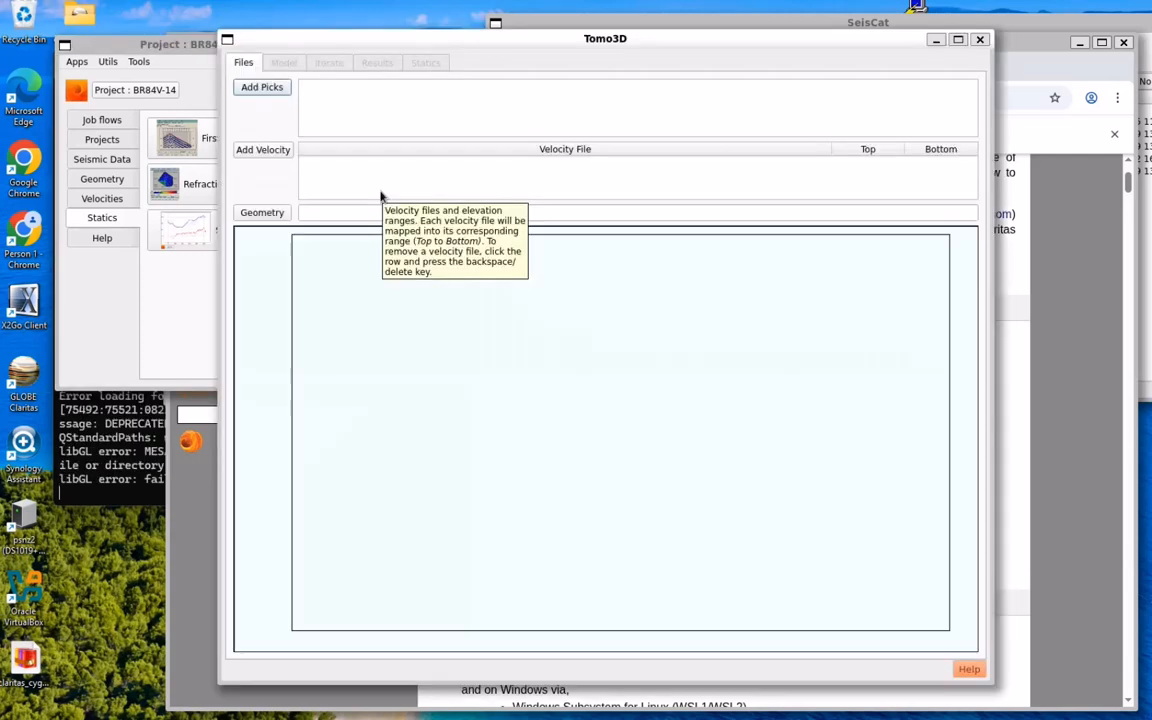
click(266, 89)
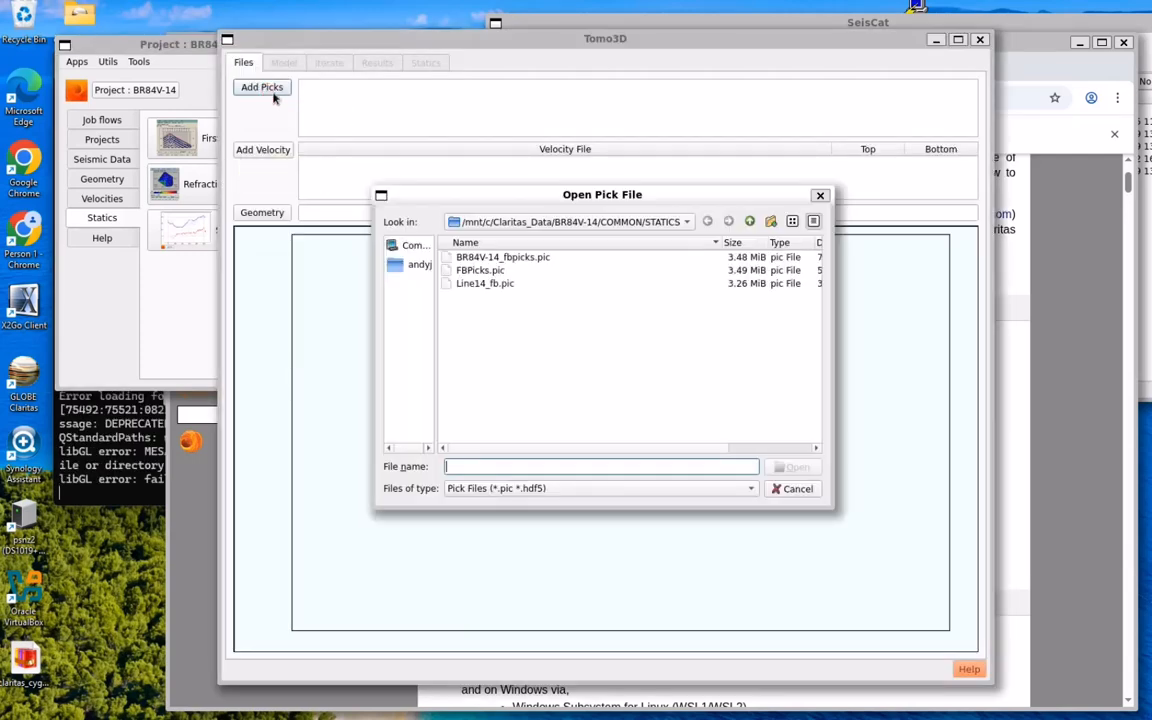
double_click(515, 259)
double_click(480, 312)
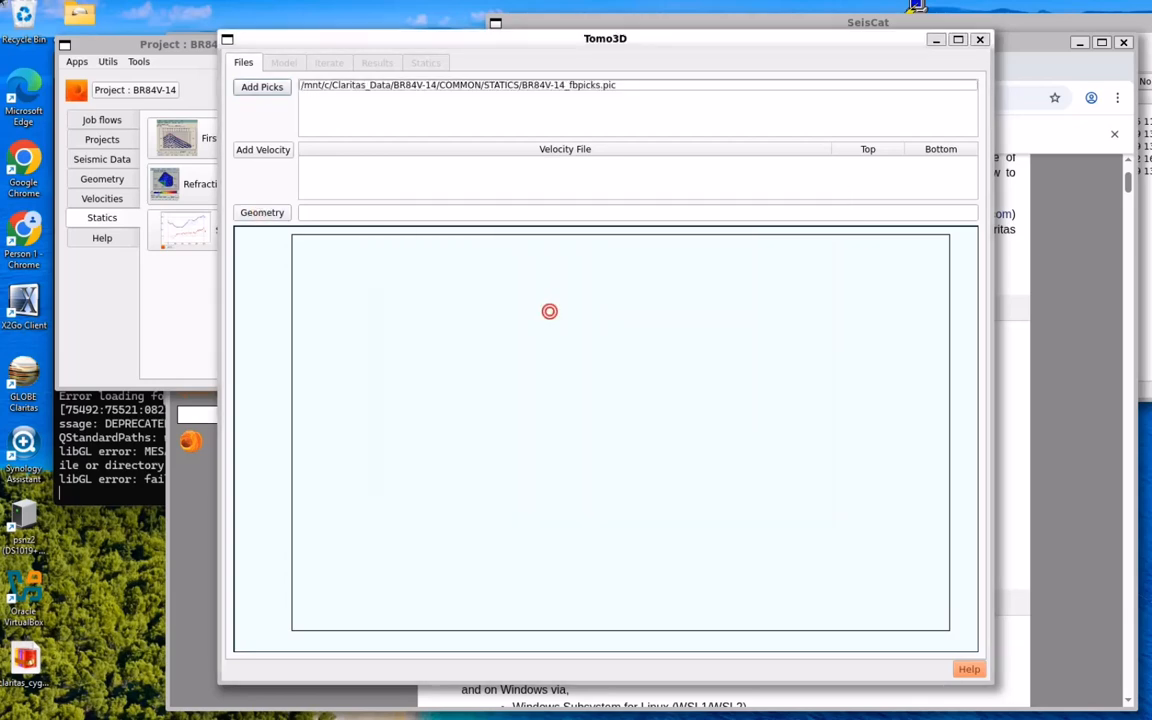
- Show the tomography model setup, then start the iterations, letting Tomo3D estimate a 1-D velocity as the starting point
click(275, 61)
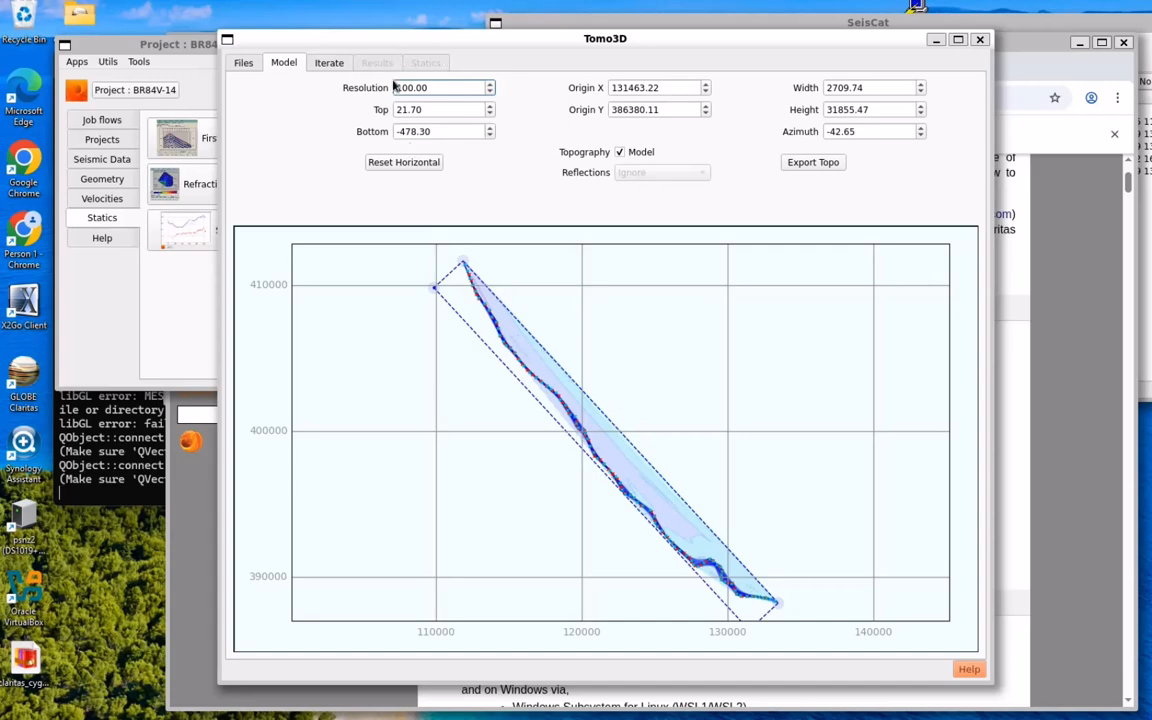
click(330, 65)
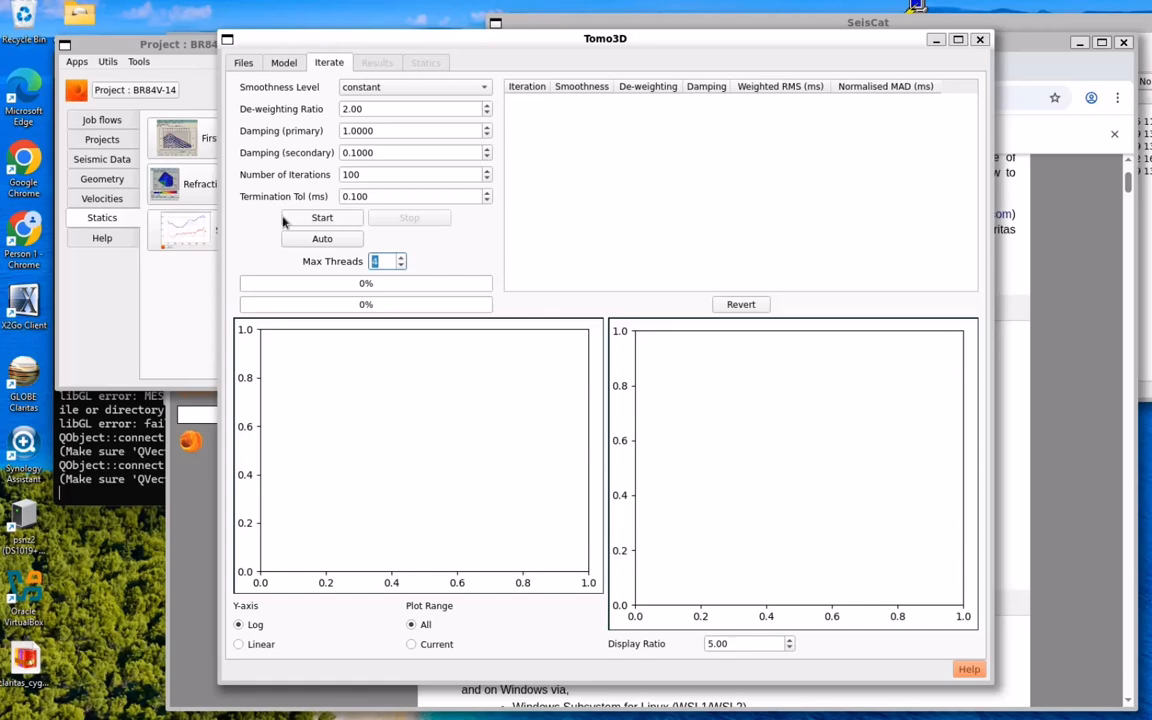
click(311, 220)
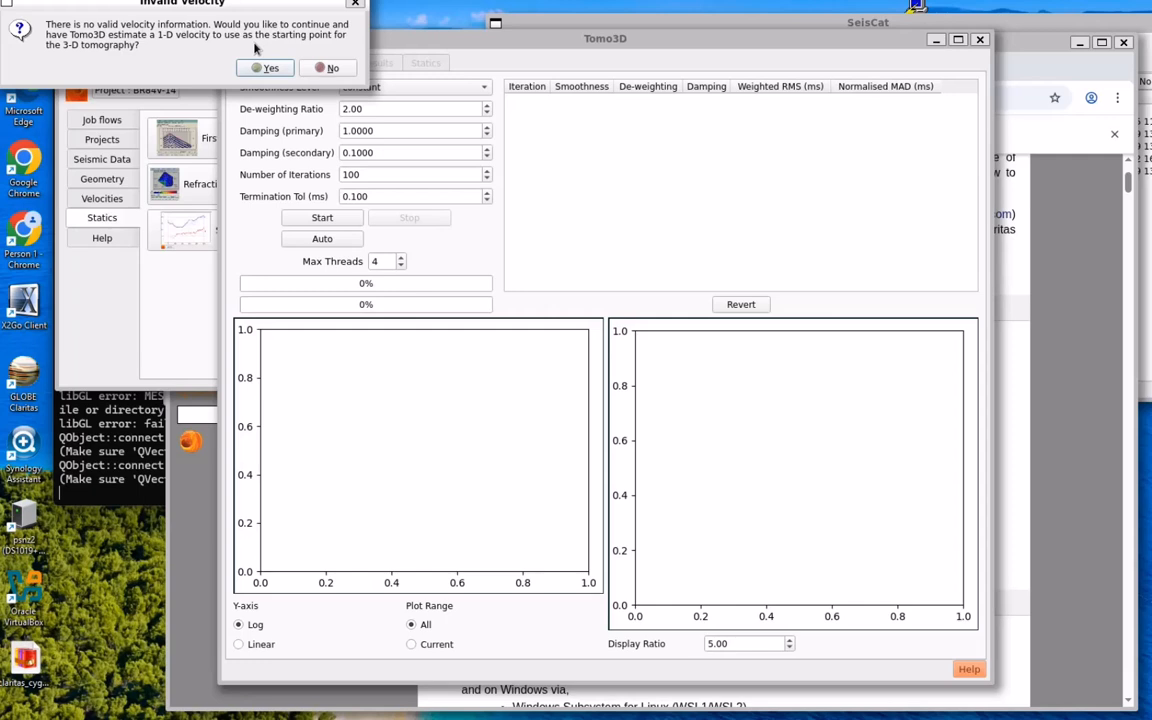
click(263, 67)
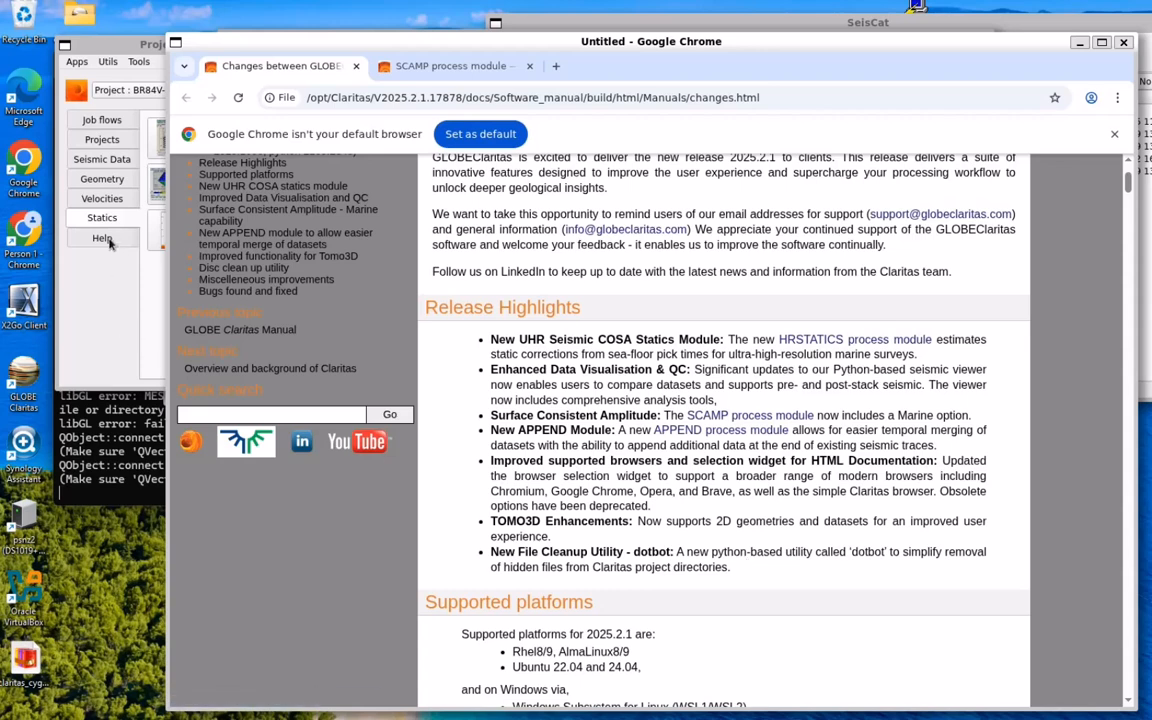
- Read the Disc clean up utility section of the release notes, then open a terminal window in the current project directory
scroll(266, 290, up, 3)
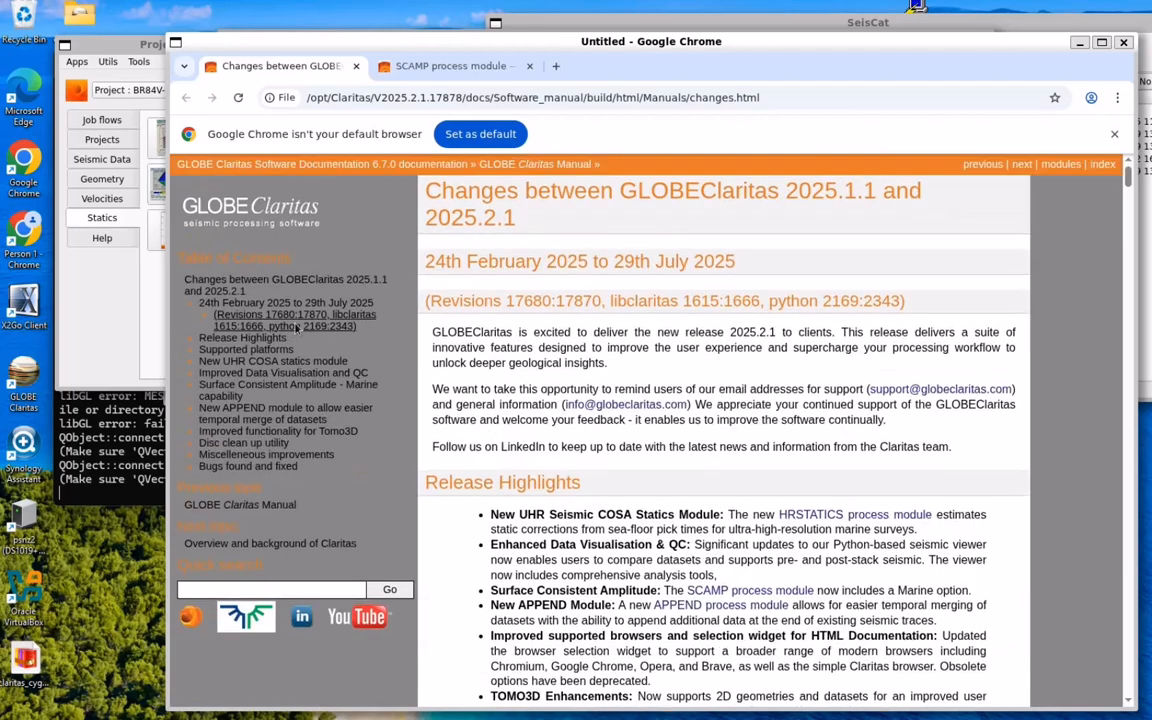
click(244, 442)
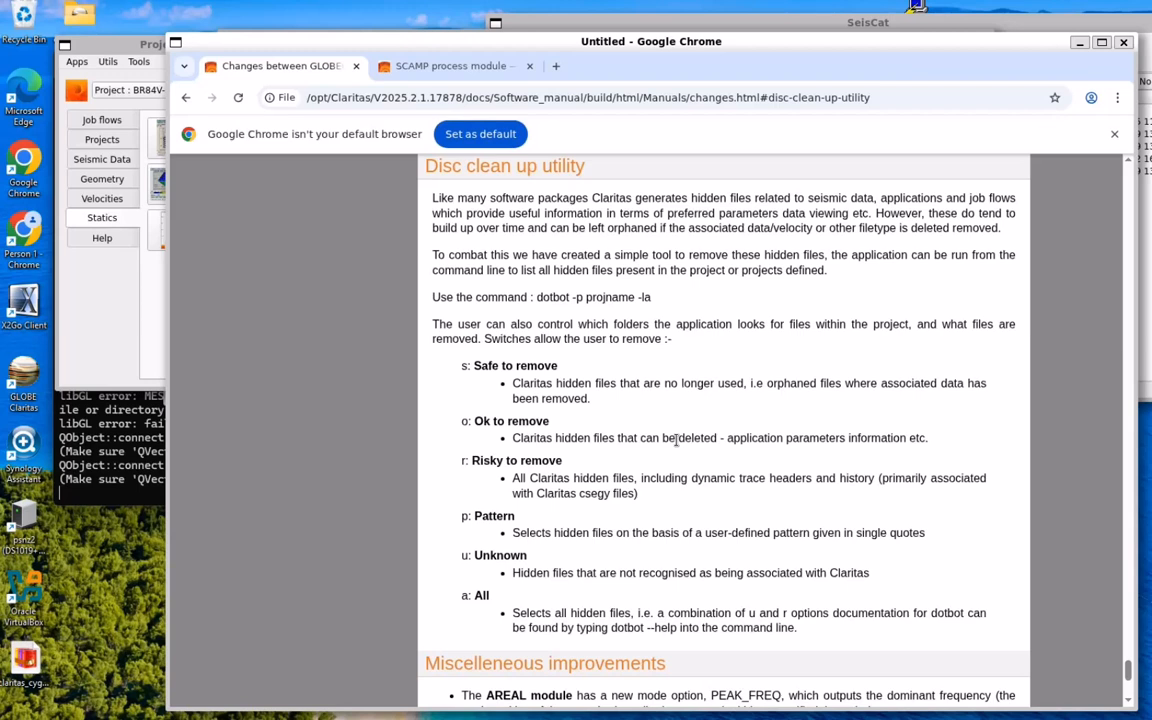
click(105, 340)
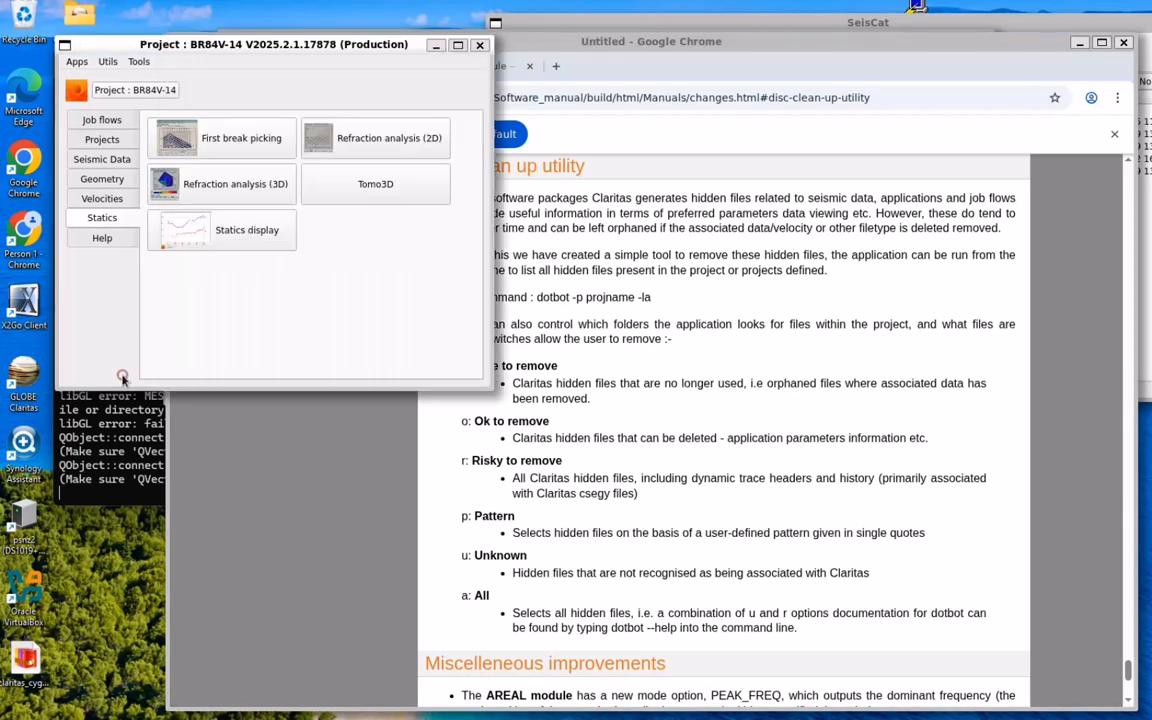
click(137, 62)
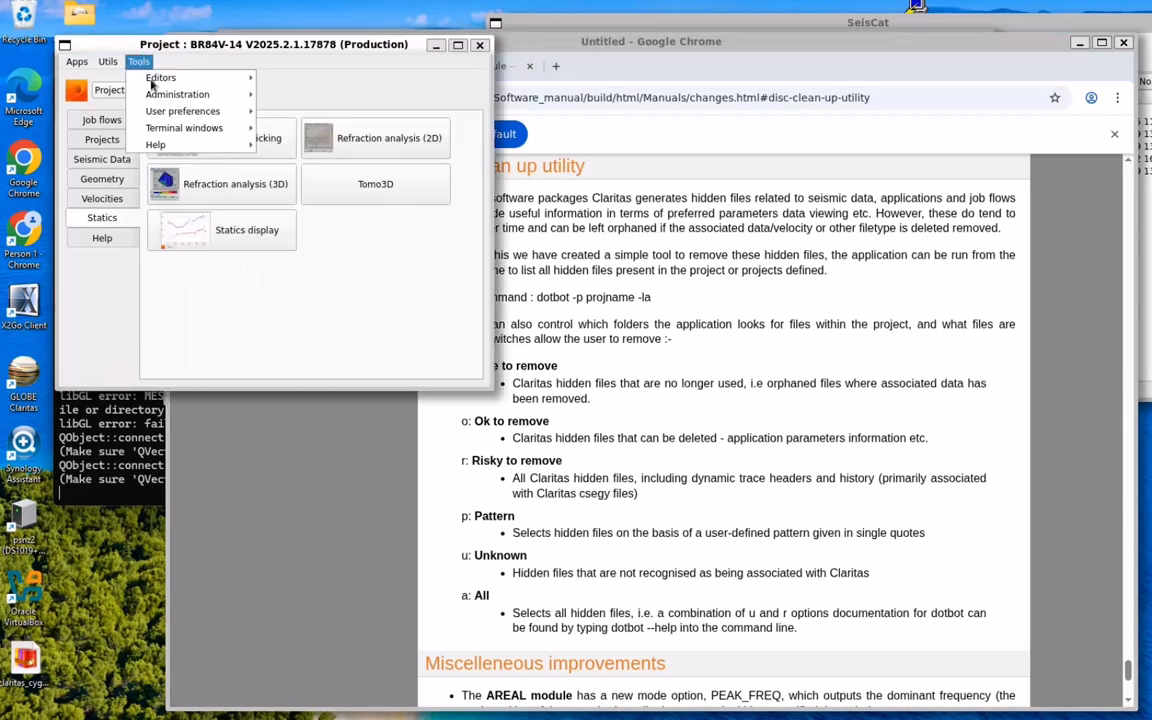
mouse_move(187, 132)
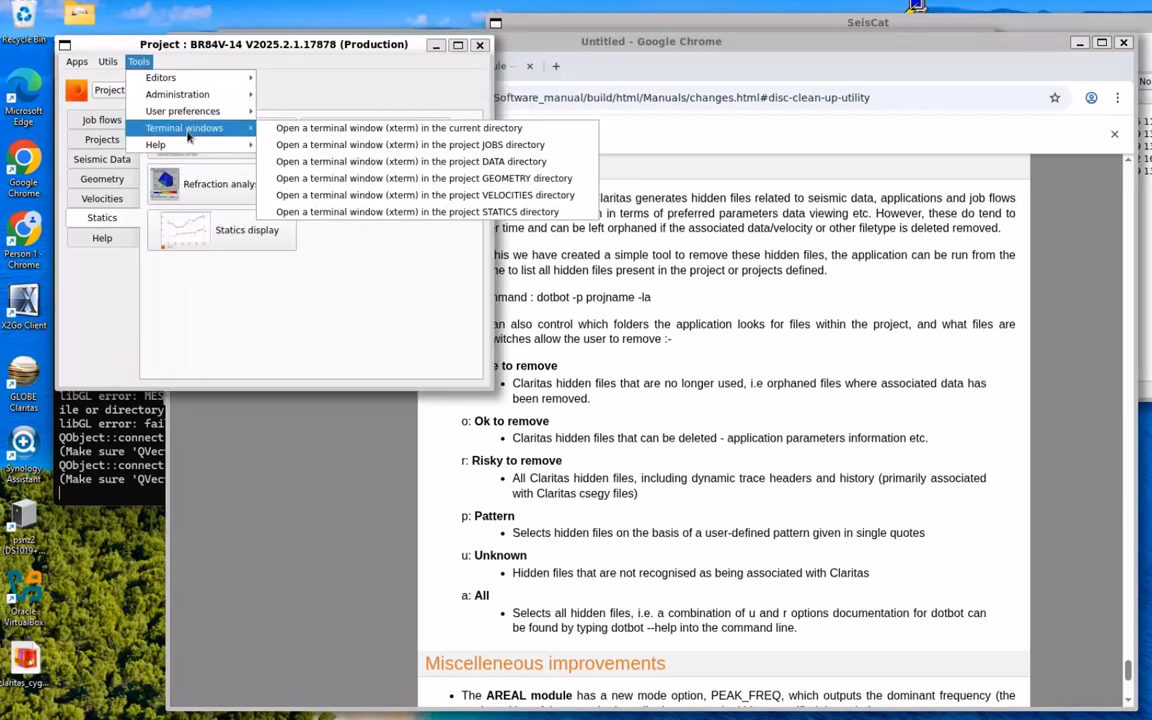
click(366, 129)
- List all hidden files in the project with the command dotbot -p BR84V-14 -la and look through the list
text(dotbo)
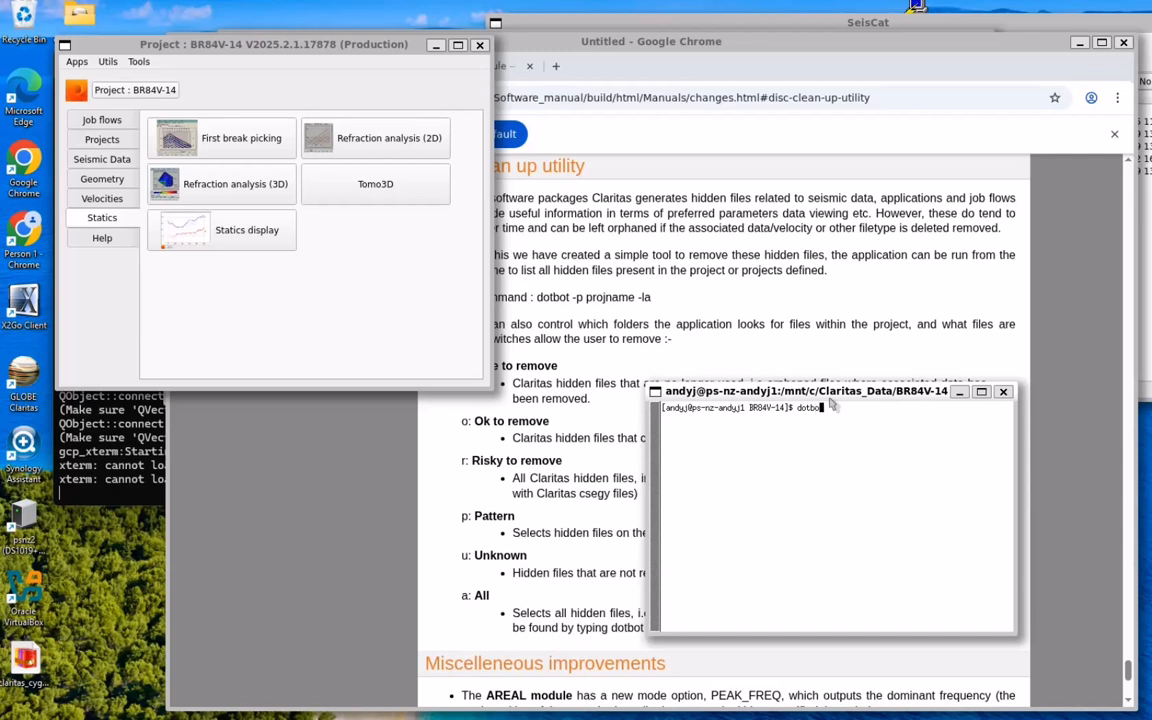
text(t -p BR84)
key(BackSpace)
key(BackSpace)
key(BackSpace)
text(84V-14 -la)
key(Return)
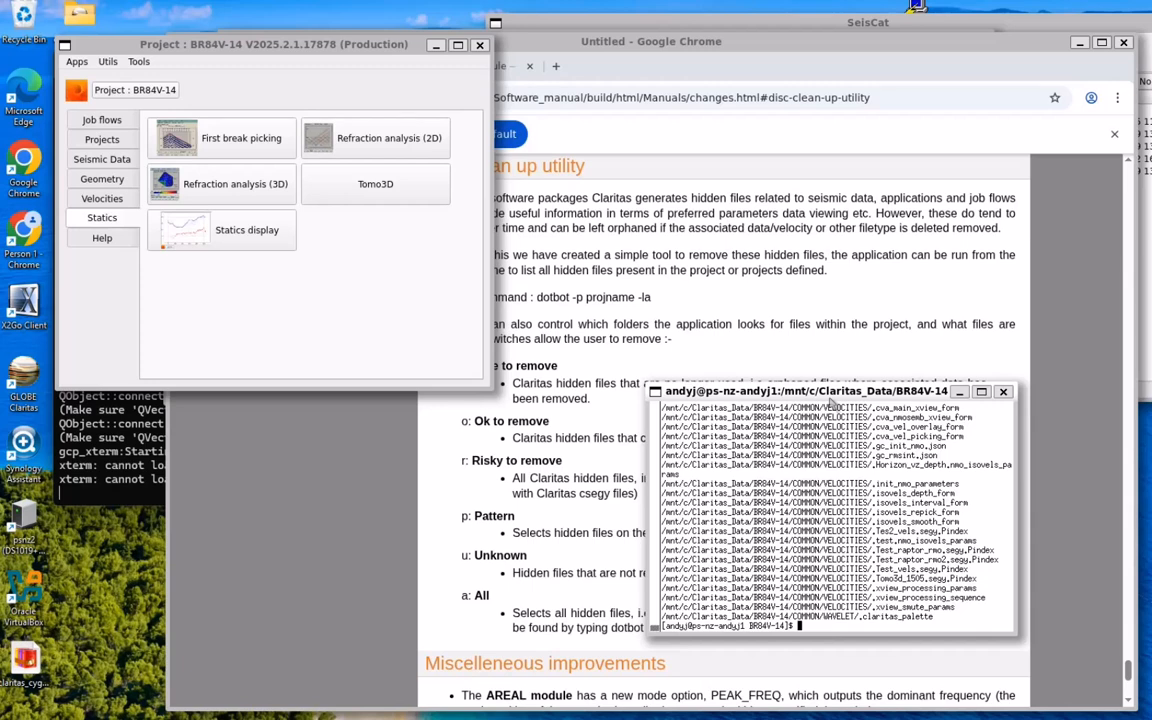
scroll(842, 448, up, 10)
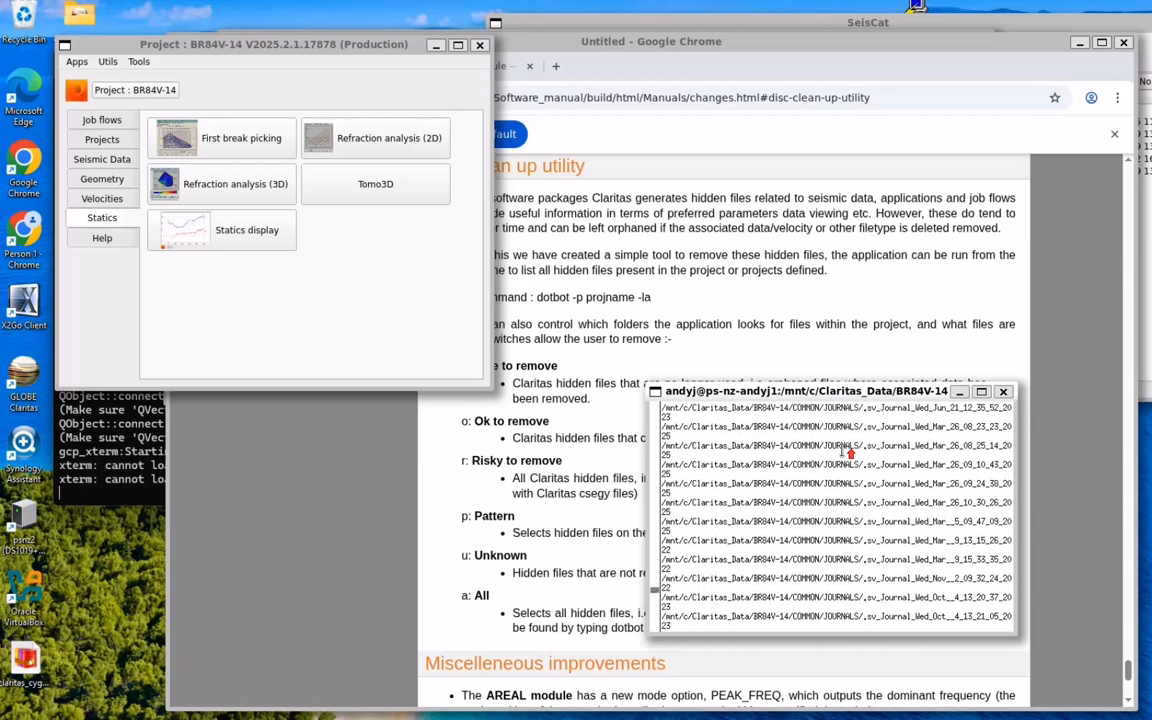
scroll(842, 448, down, 5)
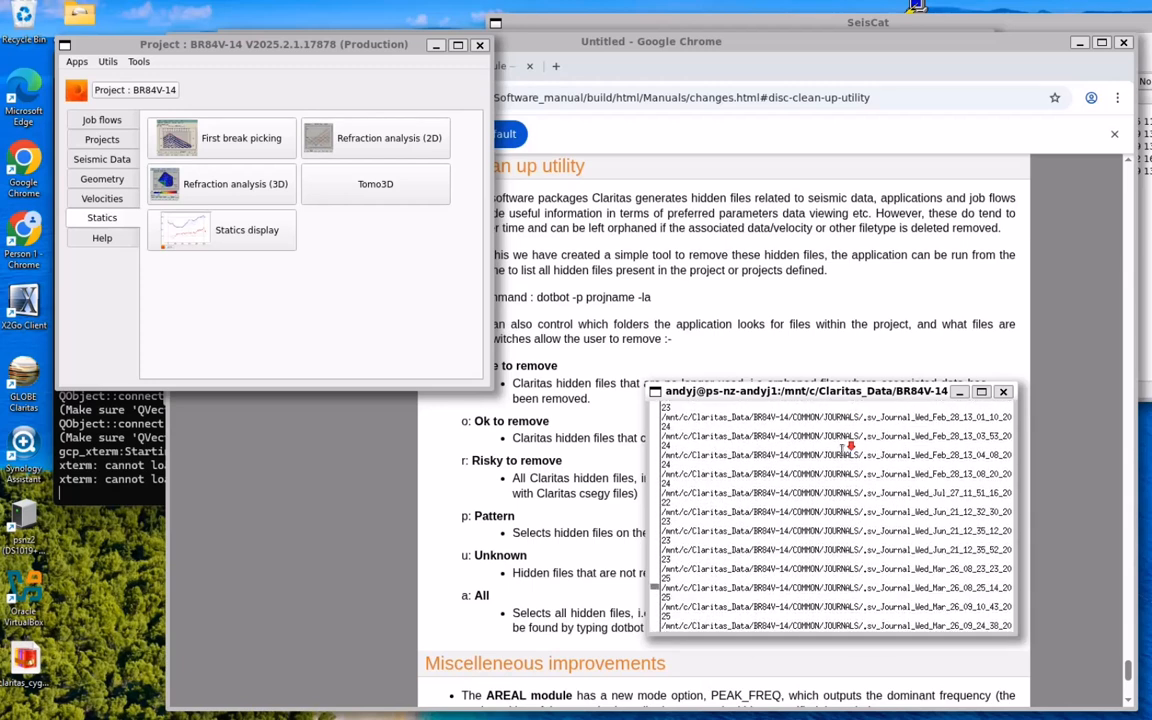
scroll(842, 447, down, 10)
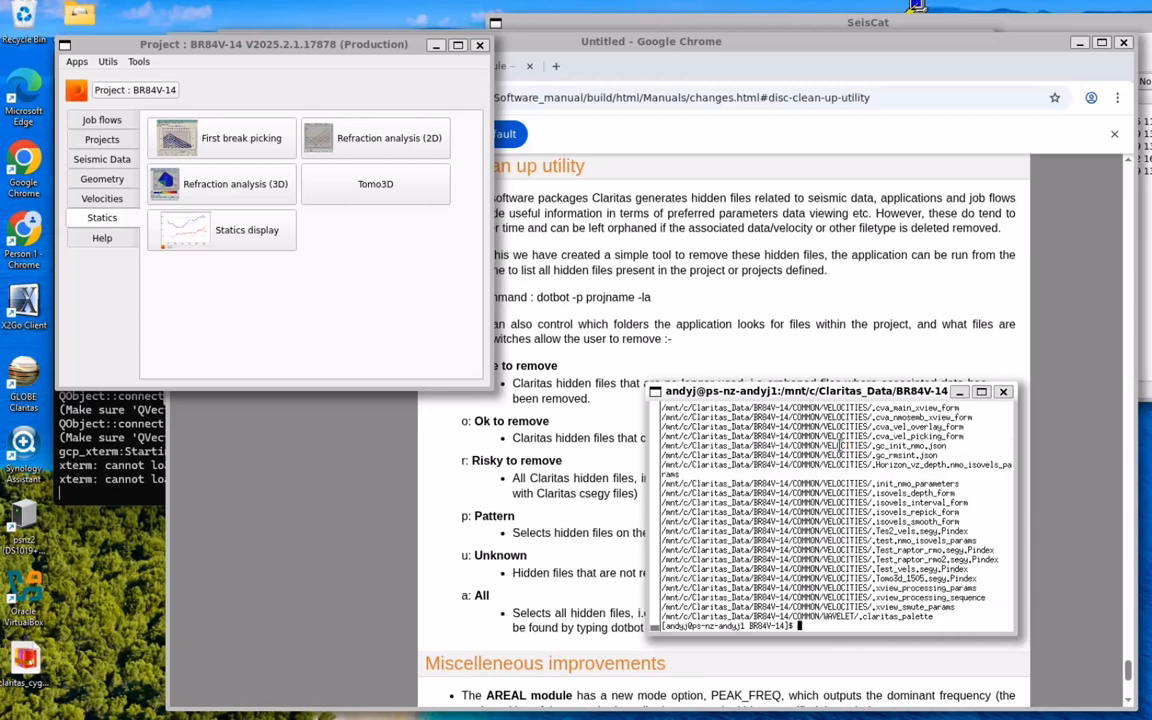
- From the COMMON/DATA directory, run dotbot -p BR84V-14 s to summarise the project's hidden files
text(dotbot -p BR8)
text(V-14 -s)
key(Return)
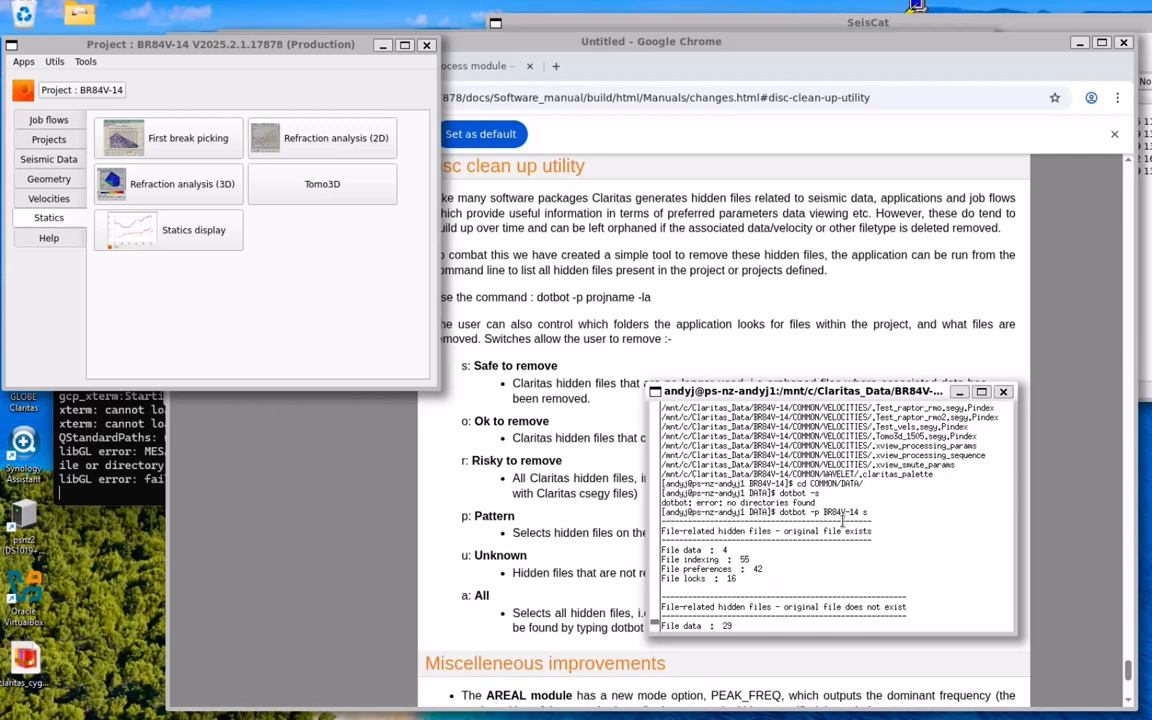